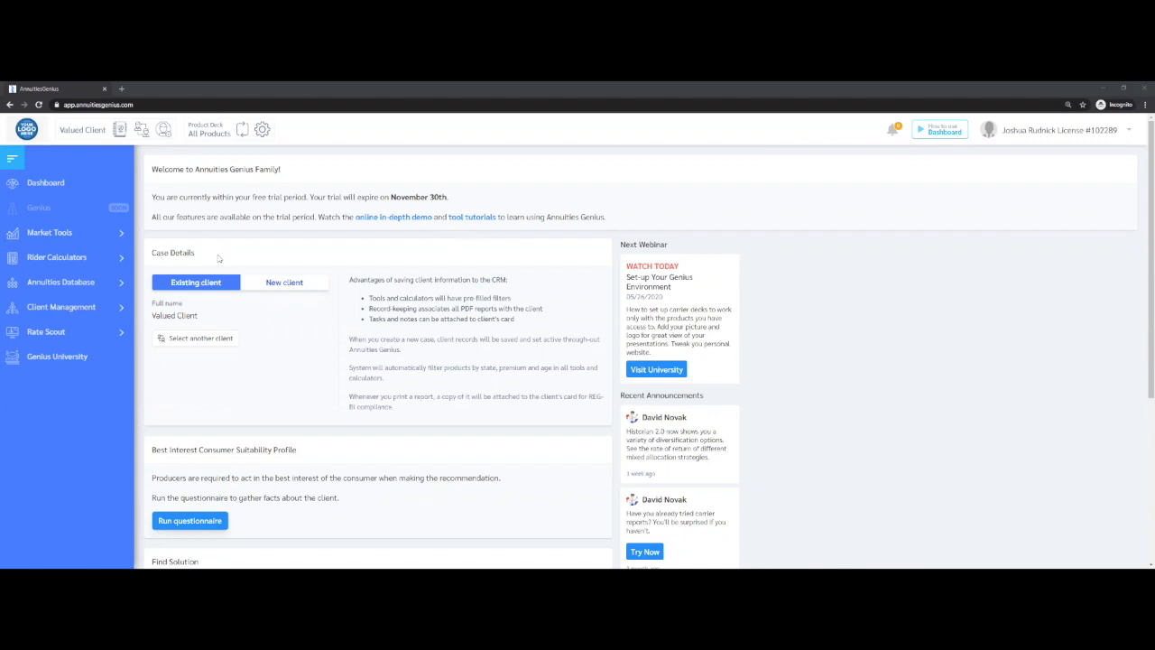
# Open the account's profile settings and examine the logo and profile photo upload options without uploading a file
pyautogui.click(193, 526)
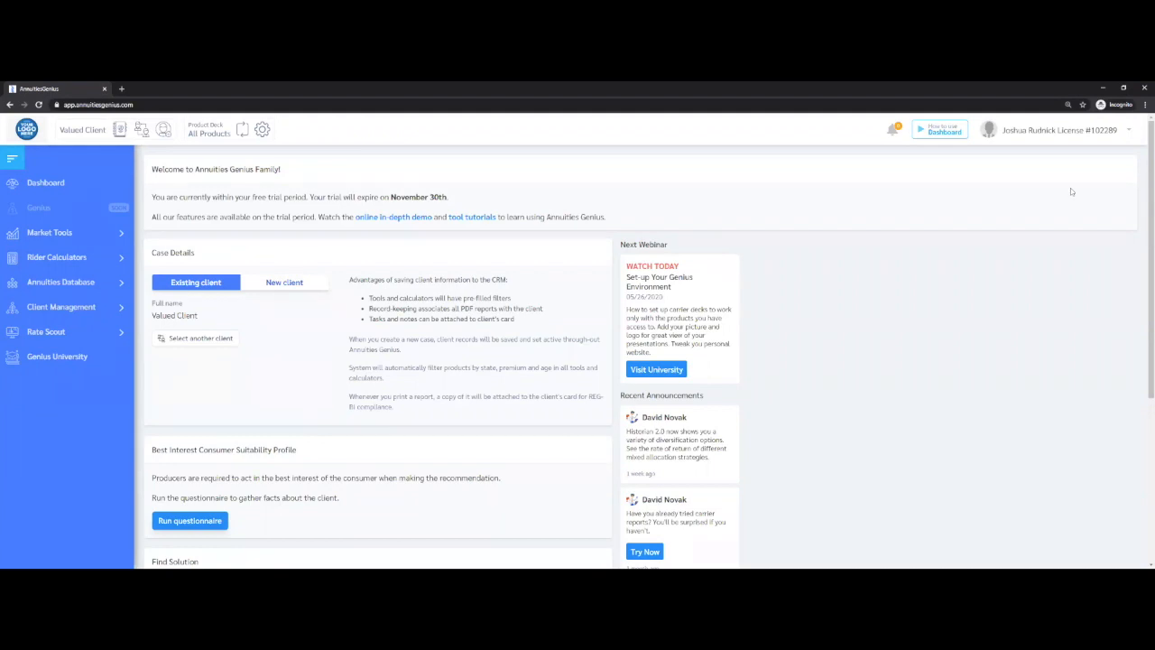
pyautogui.click(1128, 132)
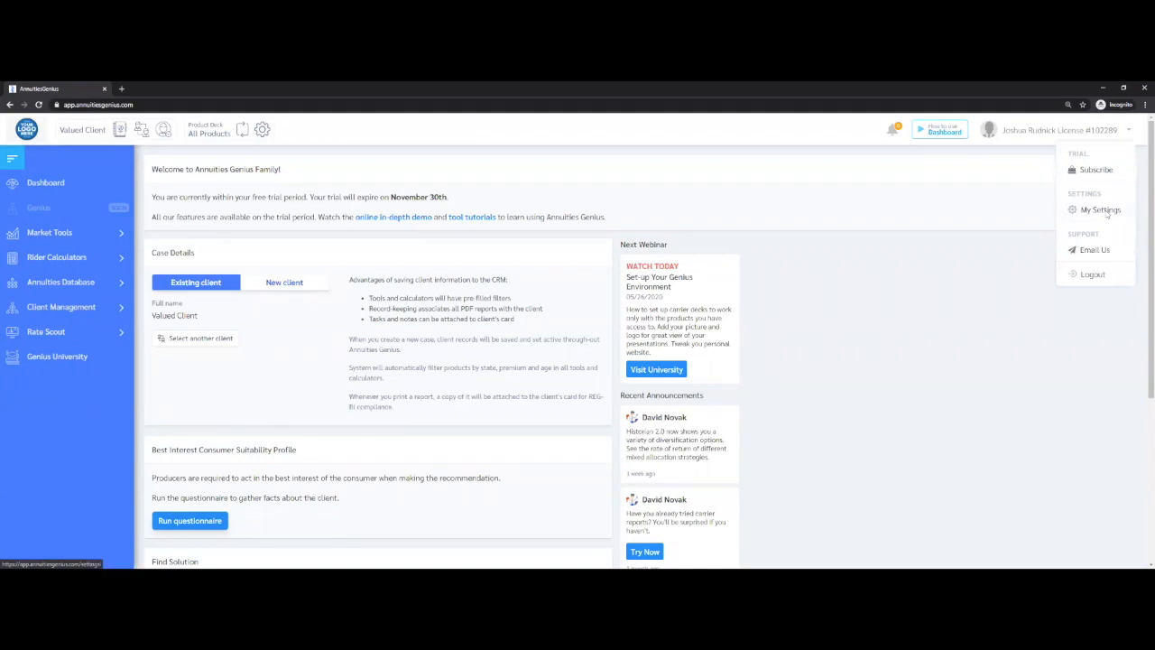
pyautogui.click(1102, 211)
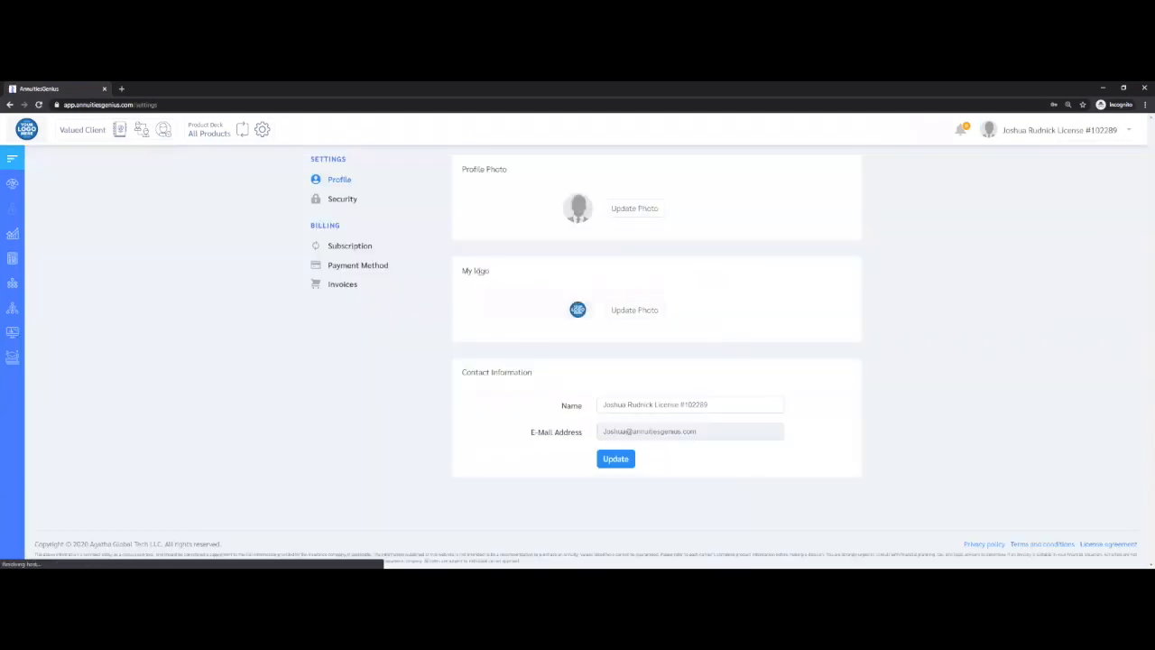
pyautogui.tripleClick(456, 274)
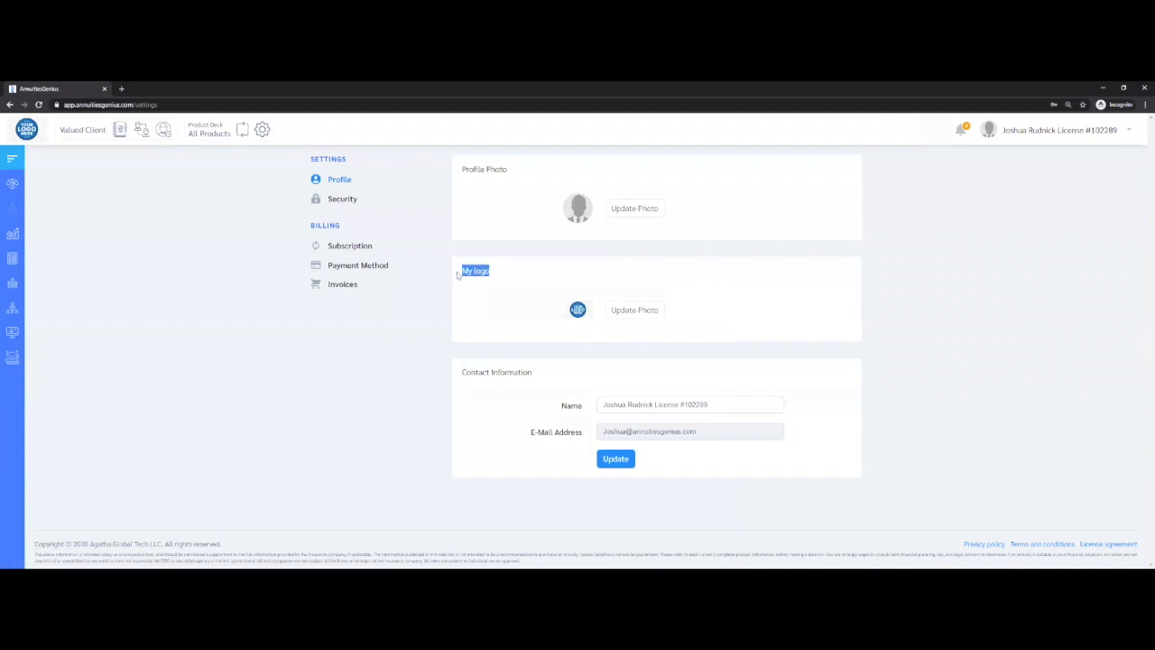
pyautogui.click(641, 312)
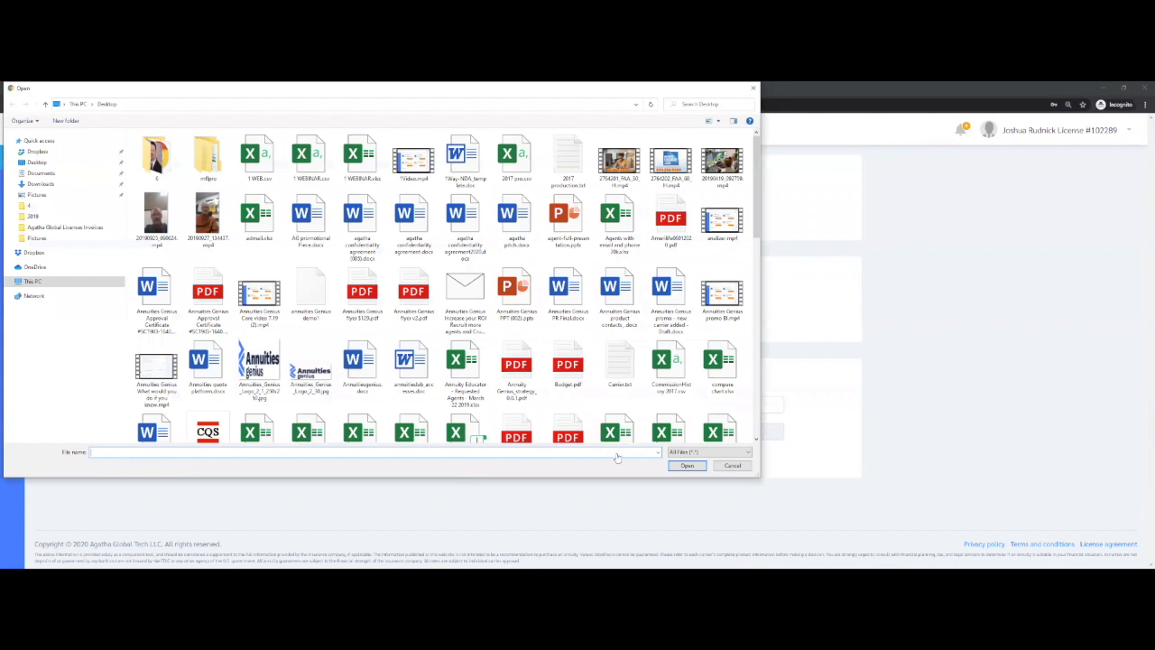
pyautogui.press('Escape')
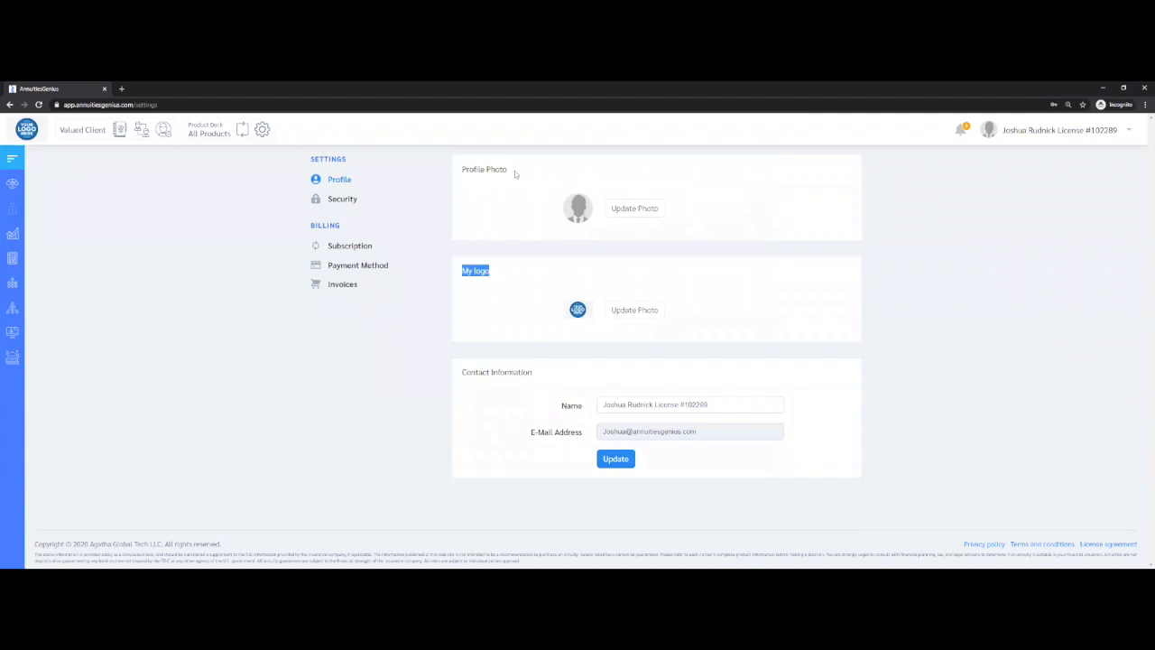
pyautogui.moveTo(460, 169); pyautogui.dragTo(603, 182)
# Examine the subscription plans with Prime selected, its billing form, the yearly pricing, and the payment method and invoice settings
pyautogui.click(352, 249)
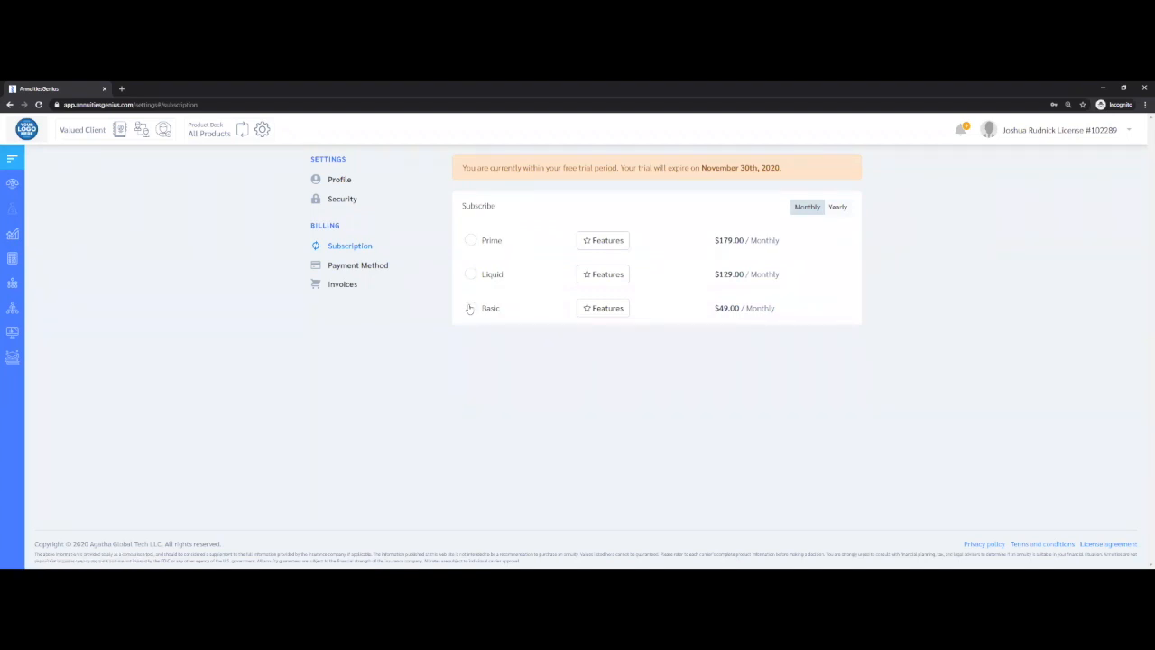
pyautogui.click(470, 242)
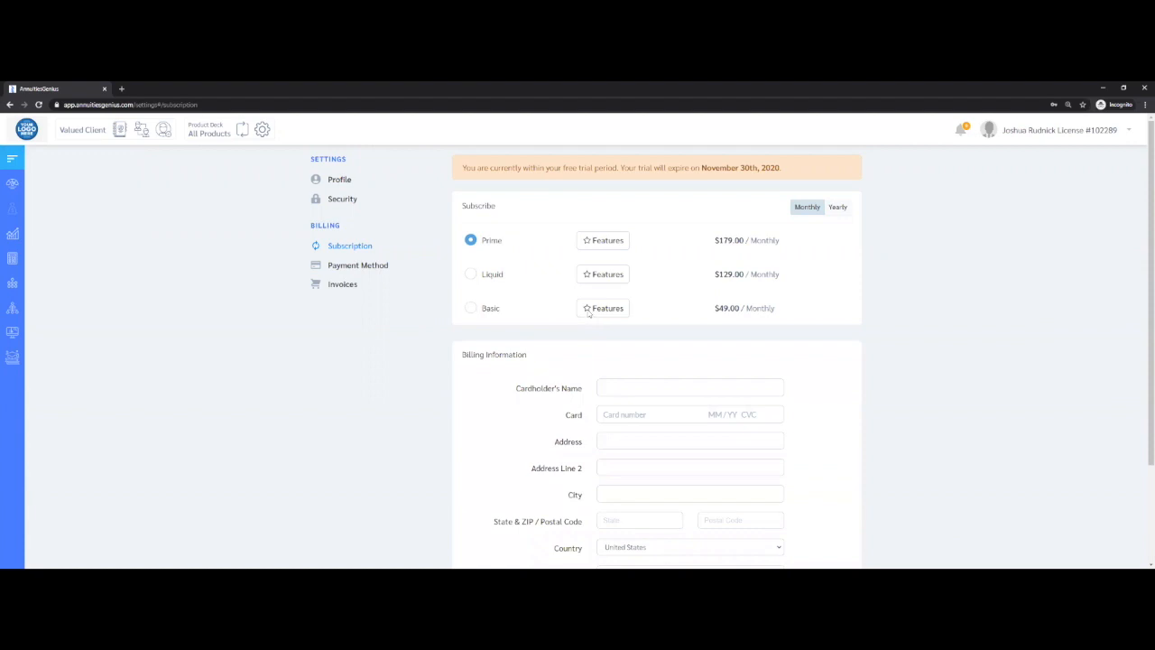
pyautogui.scroll(-1, 591, 314)
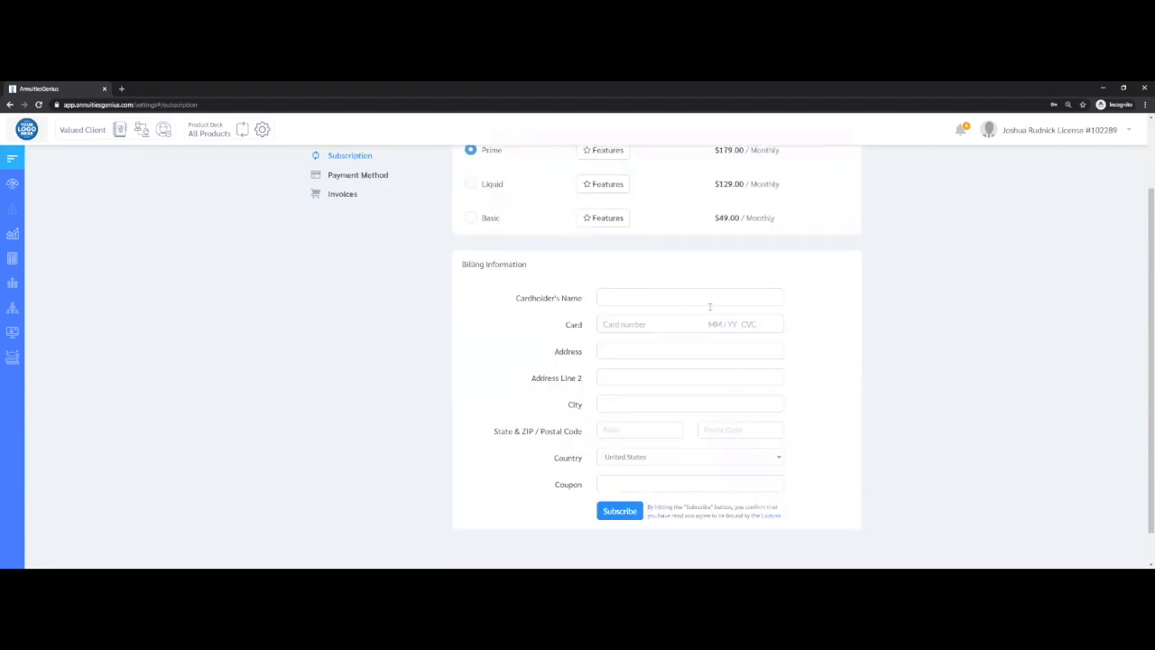
pyautogui.click(622, 512)
pyautogui.scroll(2, 628, 511)
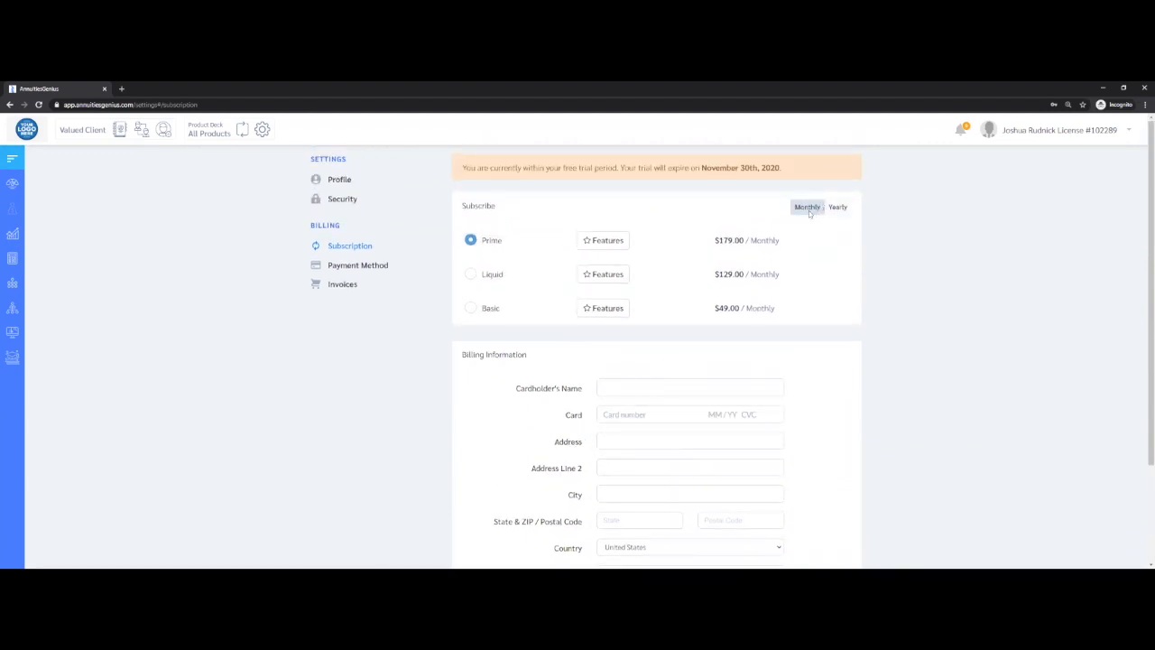
pyautogui.click(837, 207)
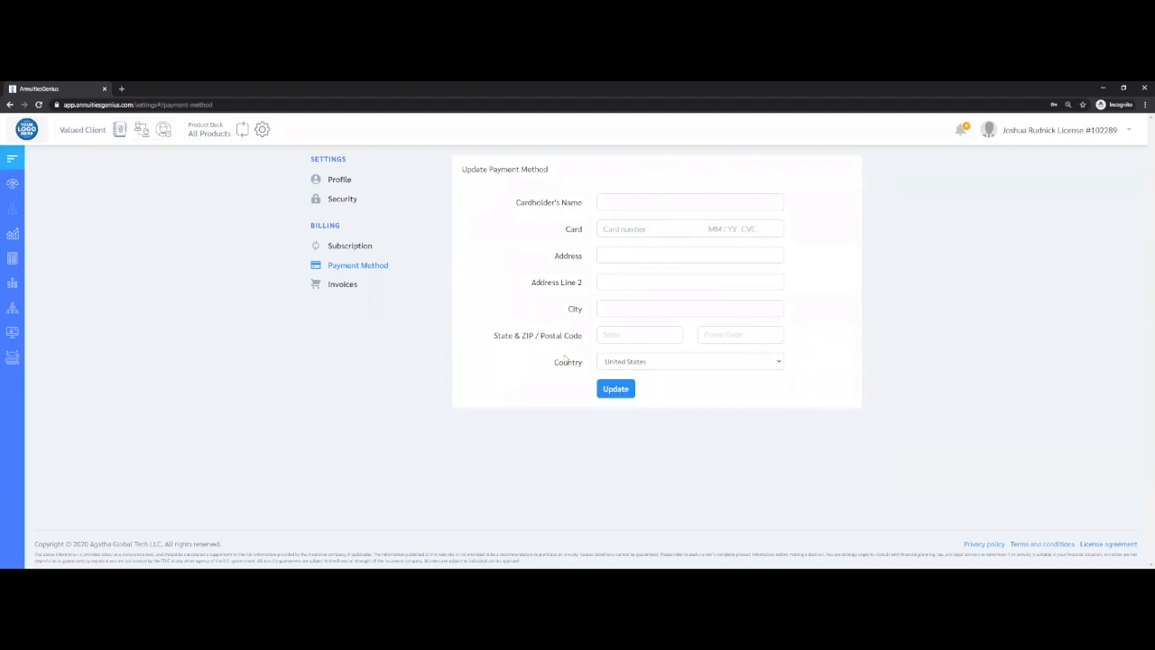
pyautogui.click(343, 284)
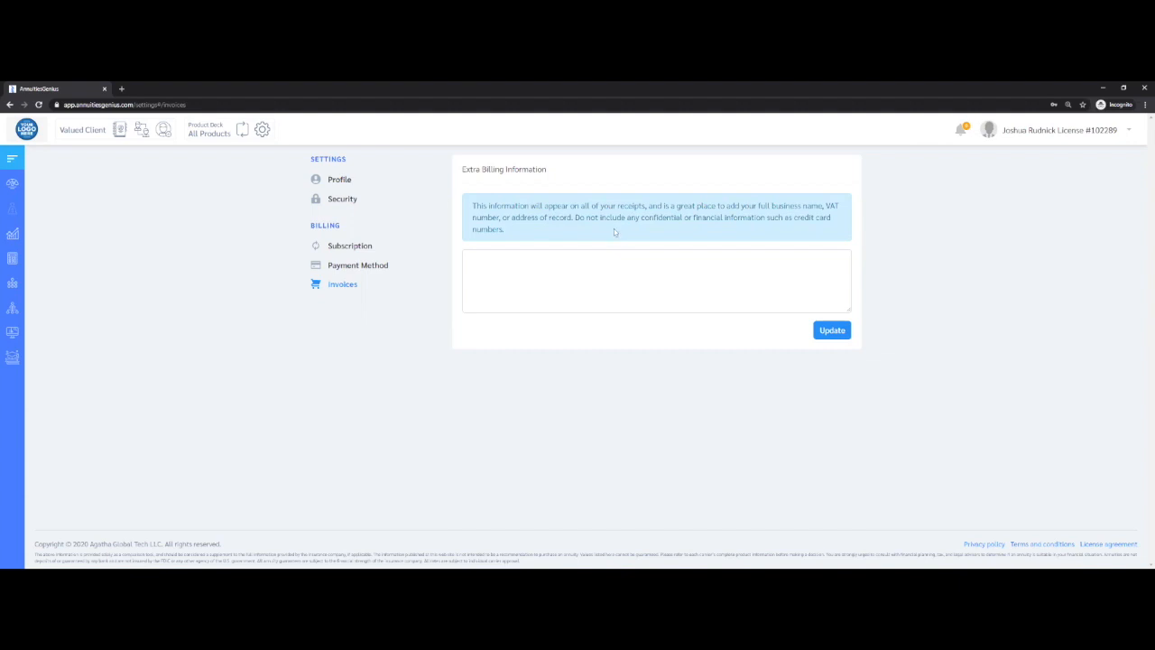
# Return to the dashboard and create a product deck named with the account holder's first name
pyautogui.click(16, 184)
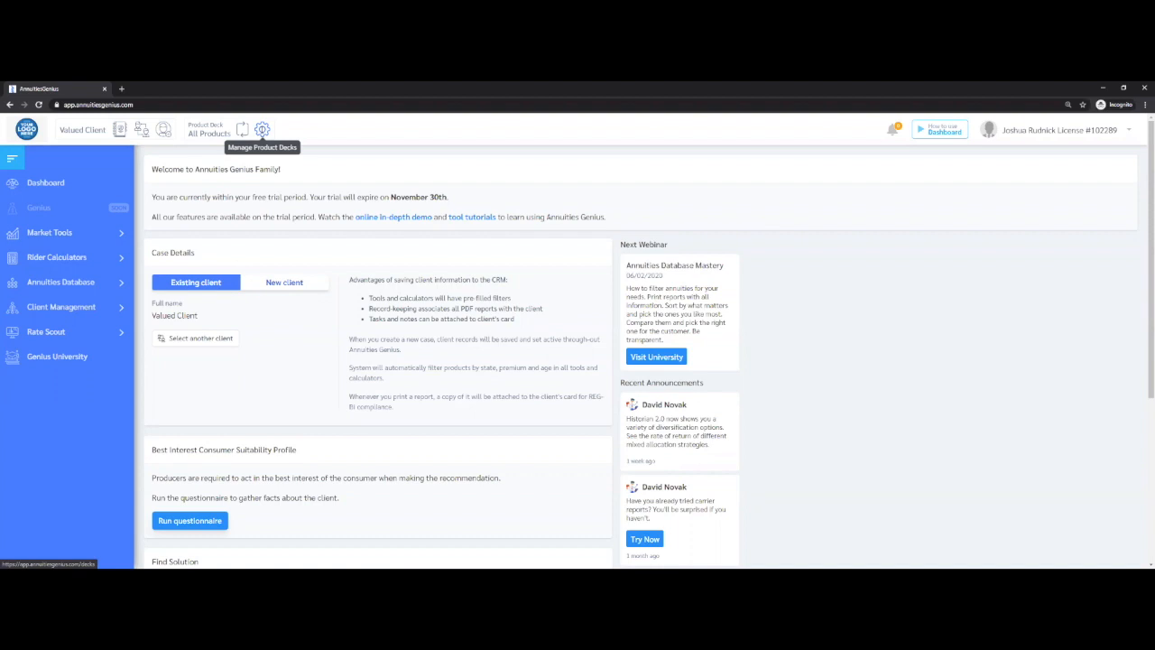
pyautogui.click(261, 130)
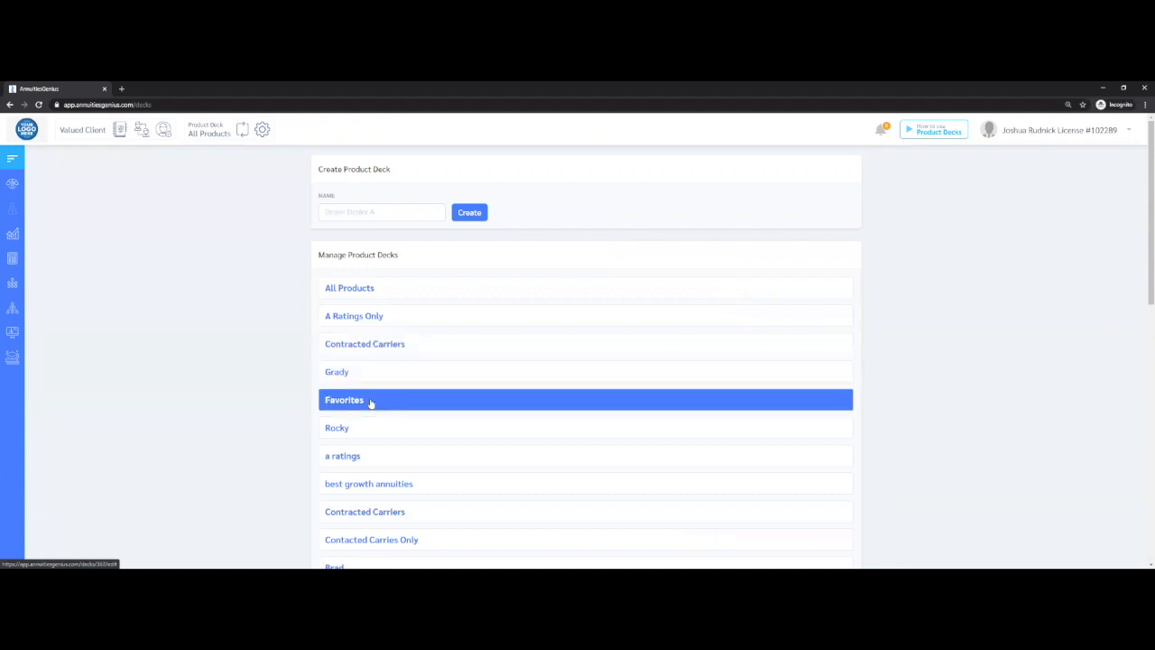
pyautogui.click(357, 212)
pyautogui.write('jo')
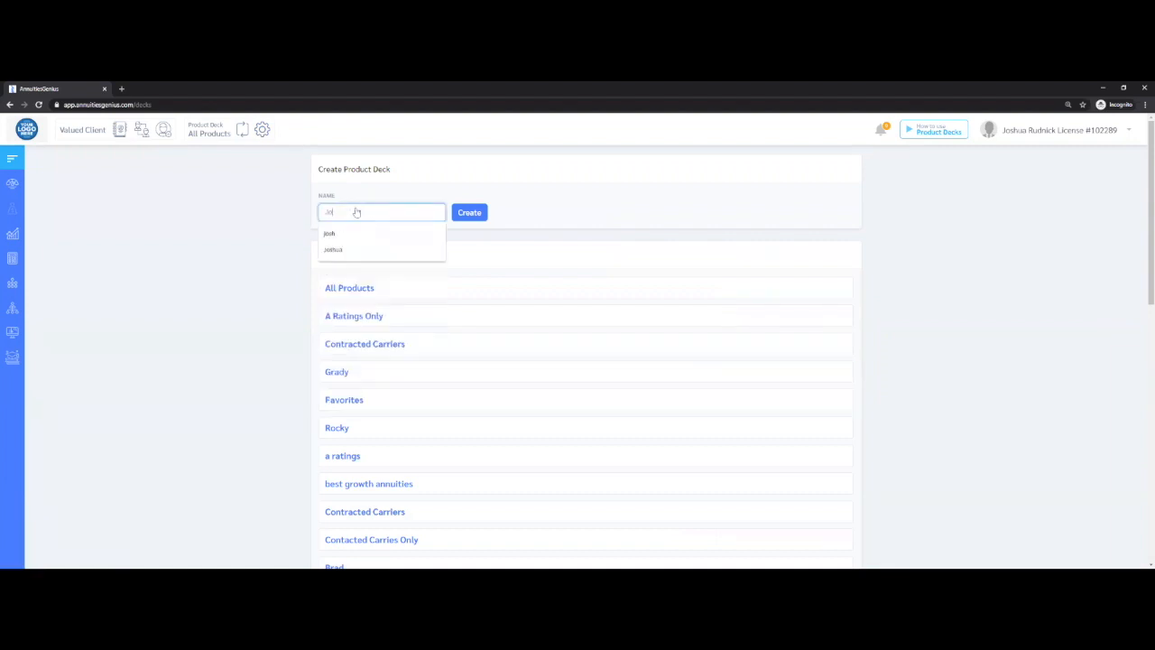
pyautogui.write('shua')
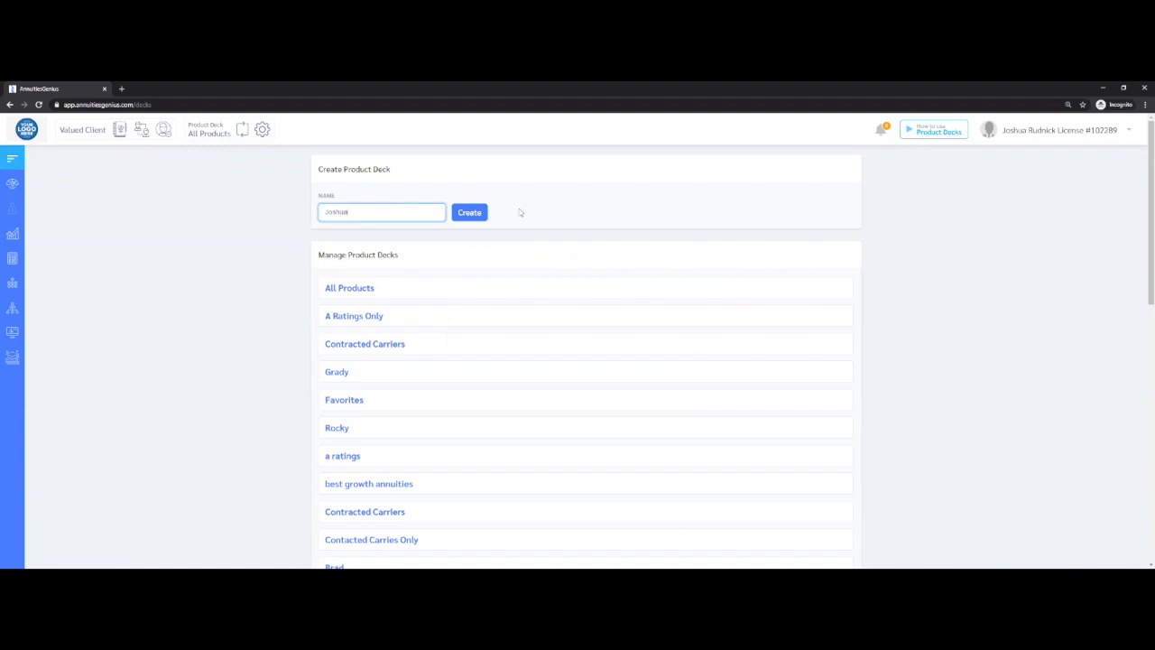
pyautogui.click(471, 217)
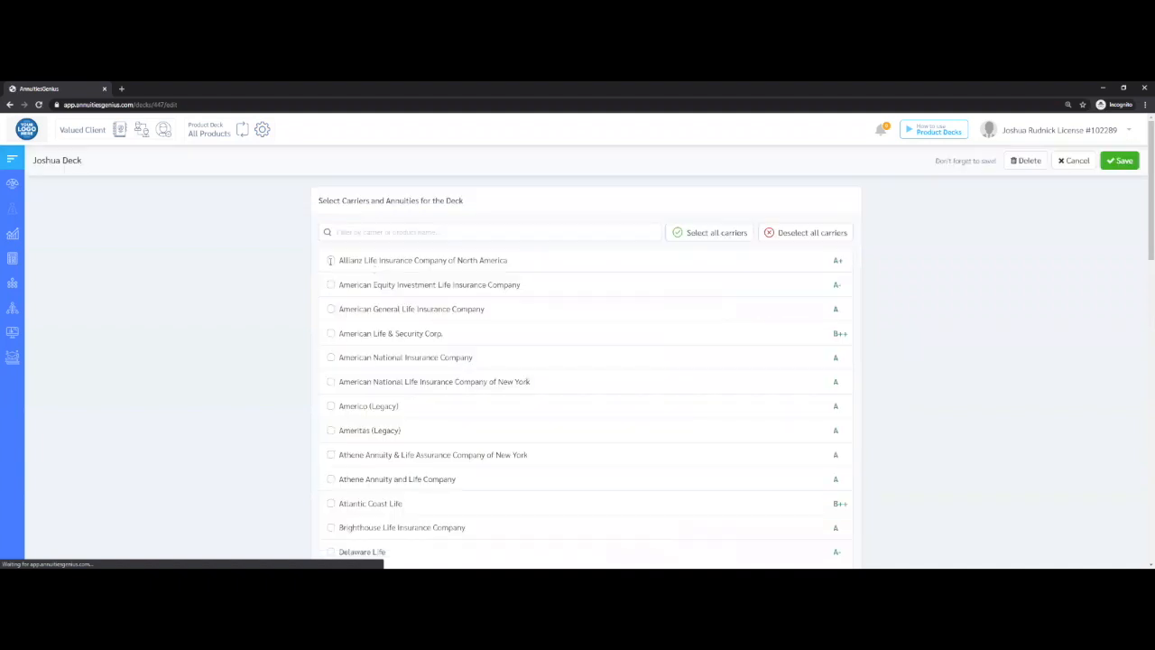
# Add Allianz without Retirement Foundation ADV and Essential Income 7, plus Americo (Legacy), American Equity and other carriers to the deck, and save it
pyautogui.click(330, 261)
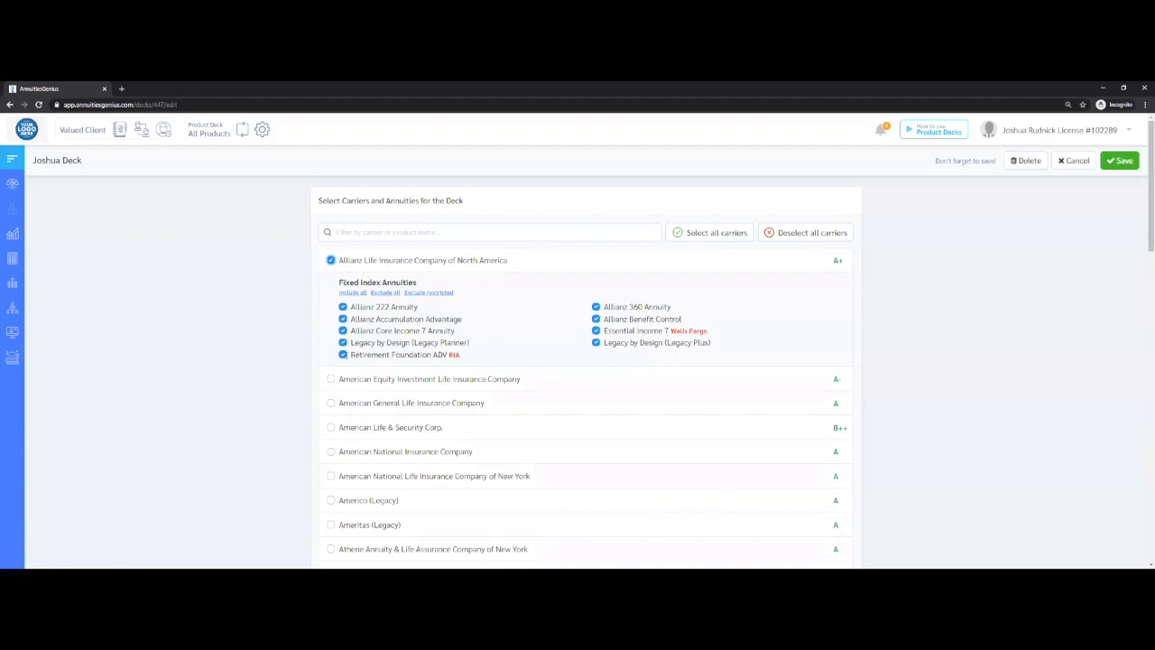
pyautogui.click(343, 355)
pyautogui.click(597, 331)
pyautogui.click(331, 500)
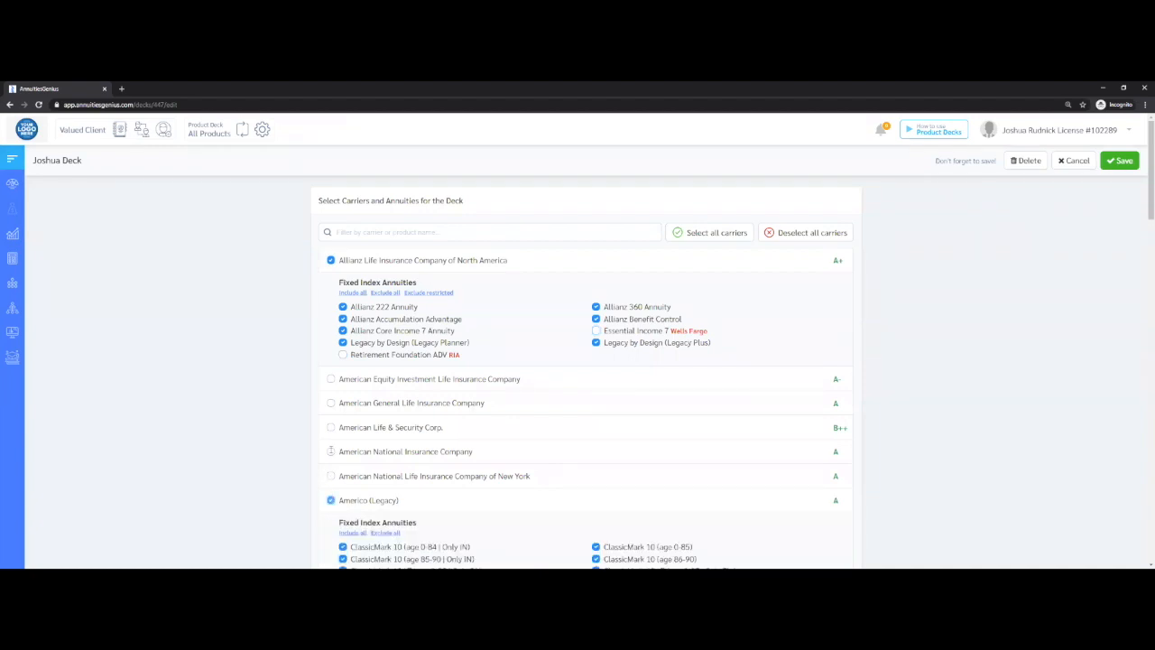
pyautogui.click(331, 475)
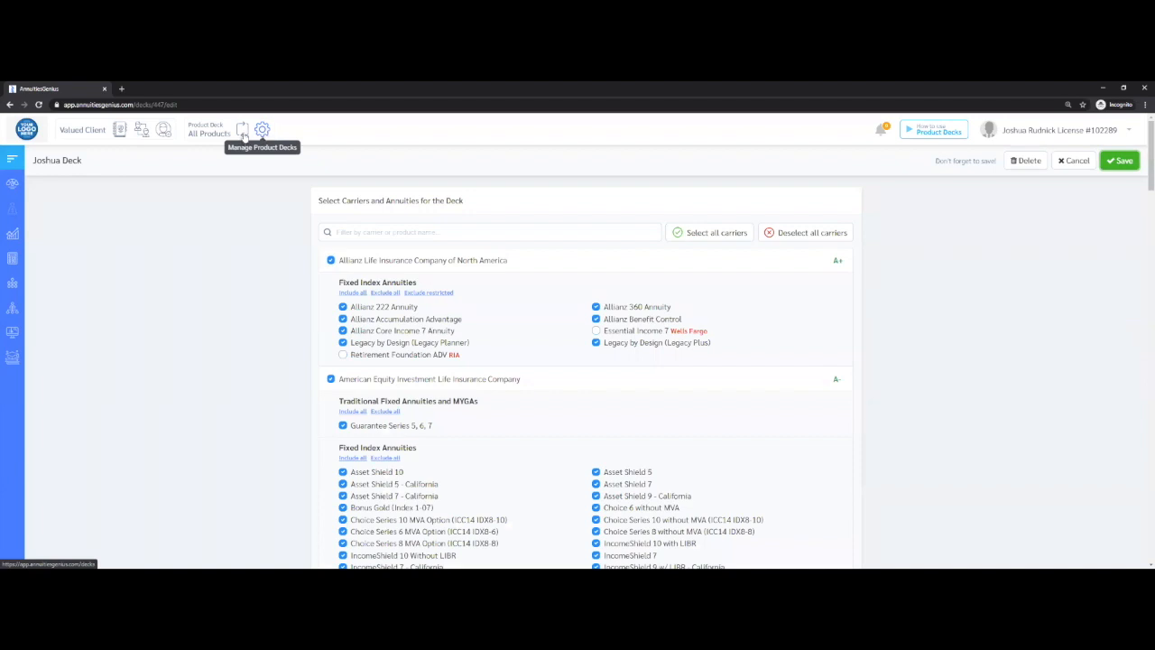
# Change the active product deck from All Products to the newly created deck
pyautogui.click(244, 136)
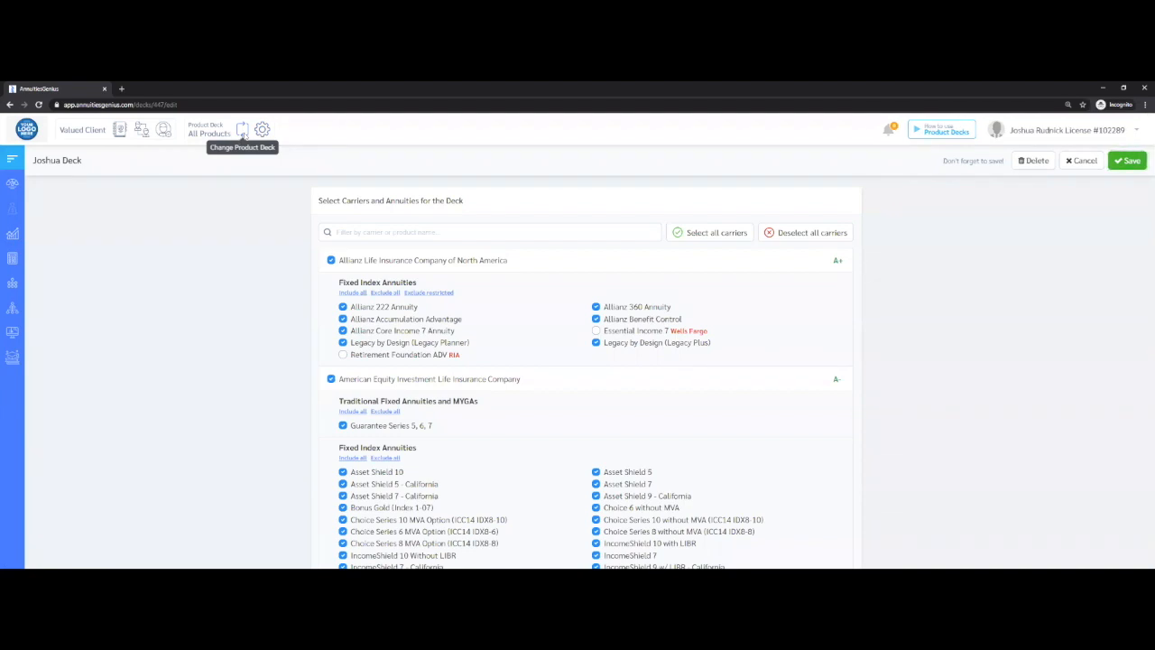
pyautogui.click(242, 133)
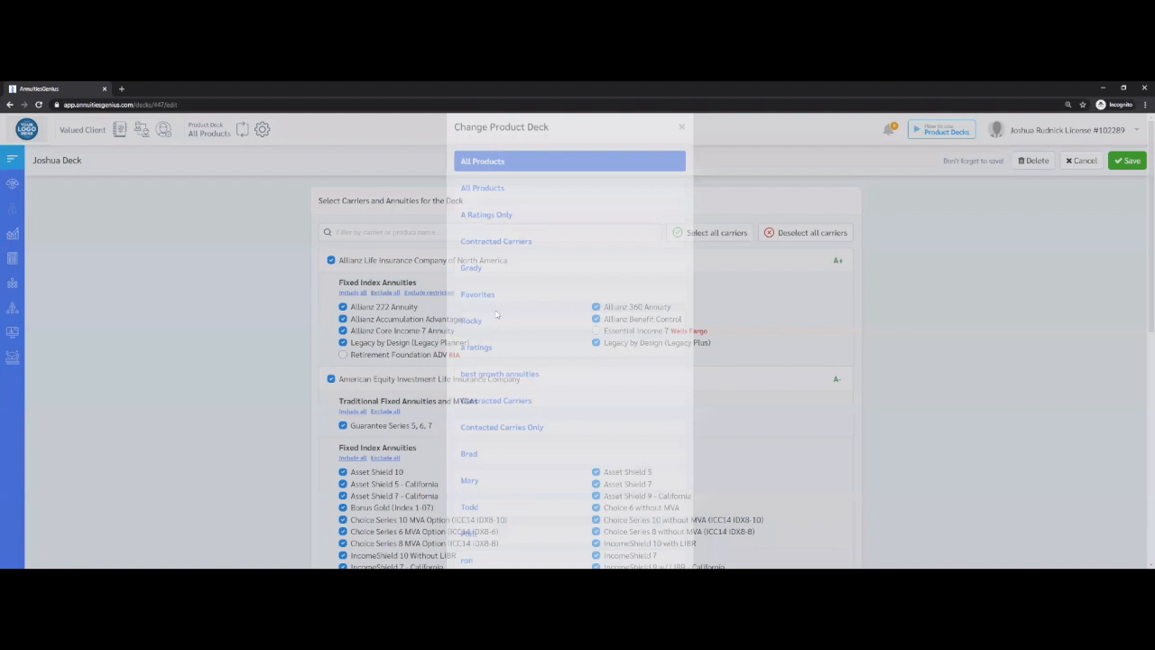
pyautogui.scroll(-1, 587, 466)
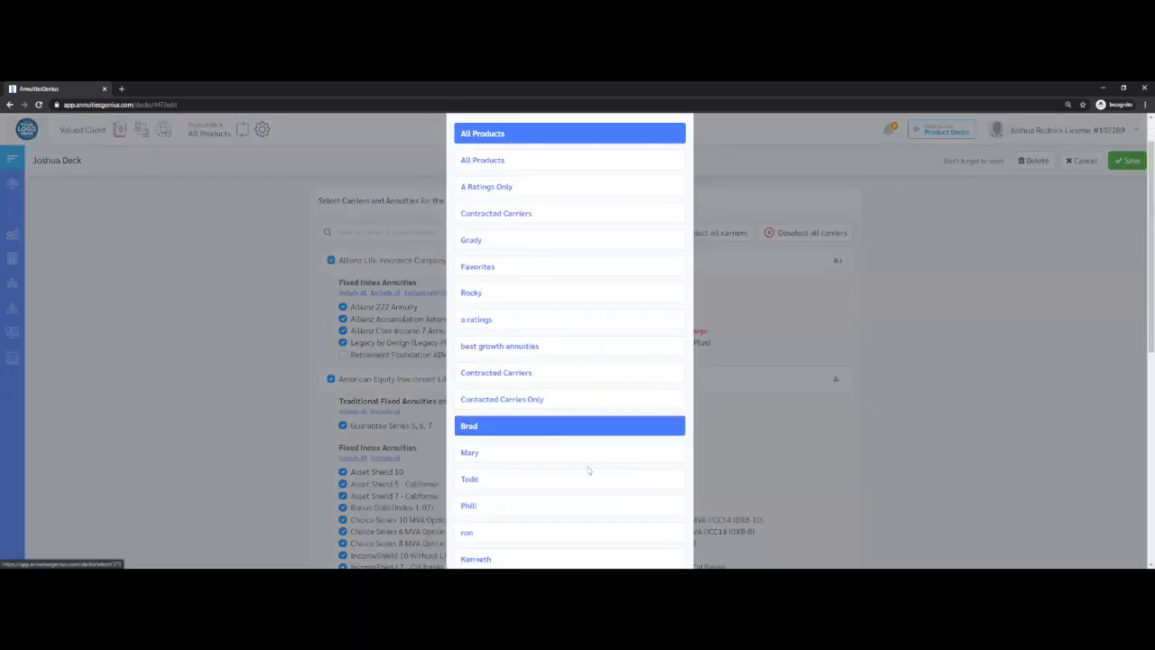
pyautogui.scroll(-2, 586, 468)
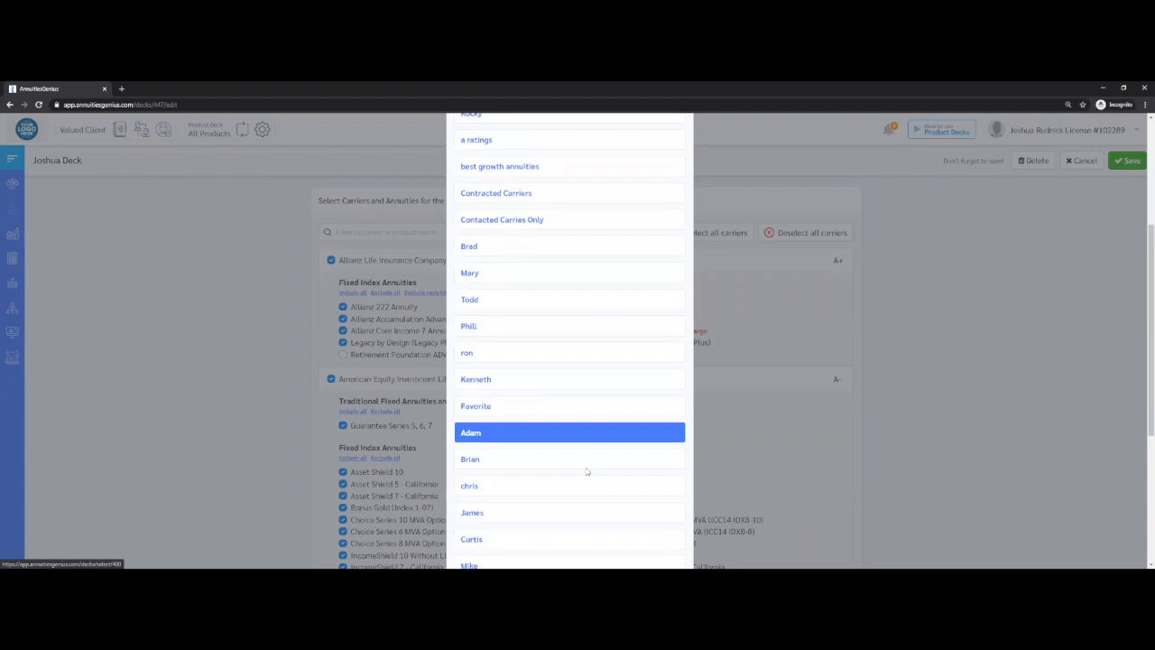
pyautogui.scroll(-3, 586, 469)
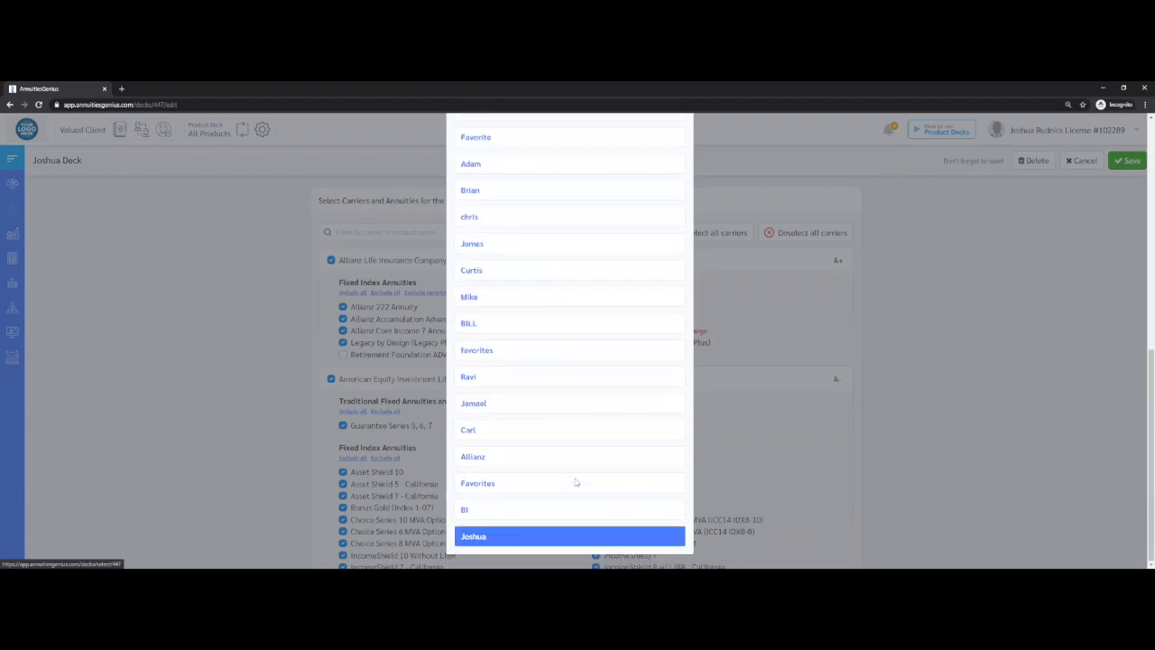
pyautogui.click(529, 536)
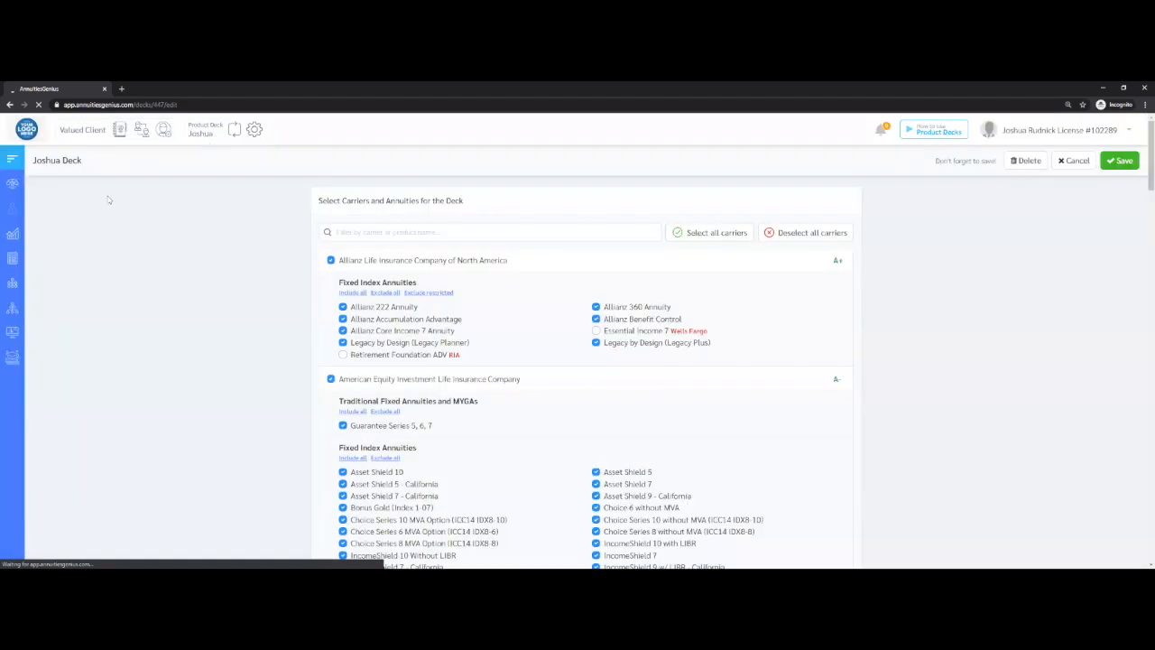
# Open the Historian market tool for state CA and check which companies the active deck offers
pyautogui.doubleClick(55, 291)
pyautogui.click(57, 290)
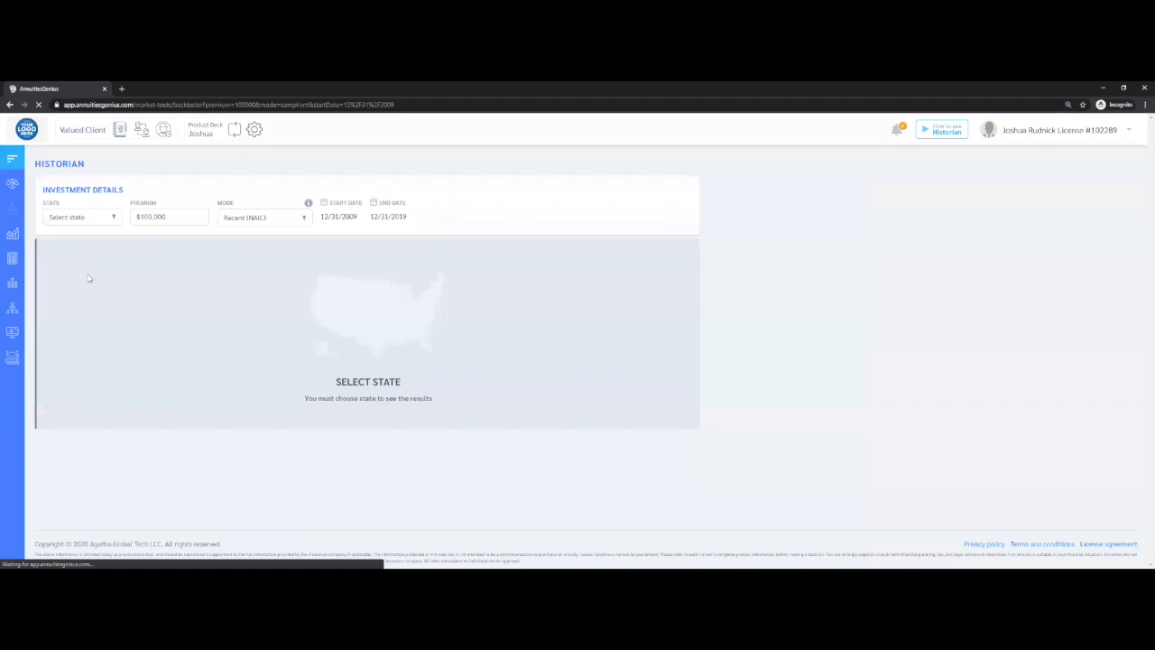
pyautogui.click(152, 250)
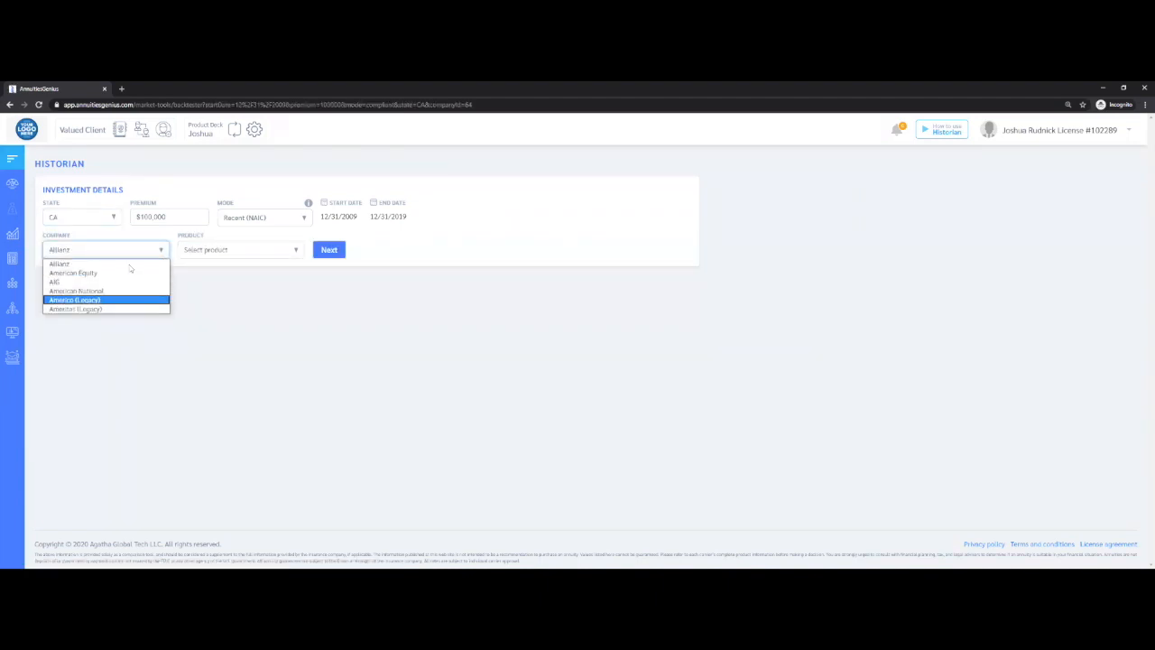
# Switch the active product deck back to All Products and check the Historian's company list again
pyautogui.click(233, 135)
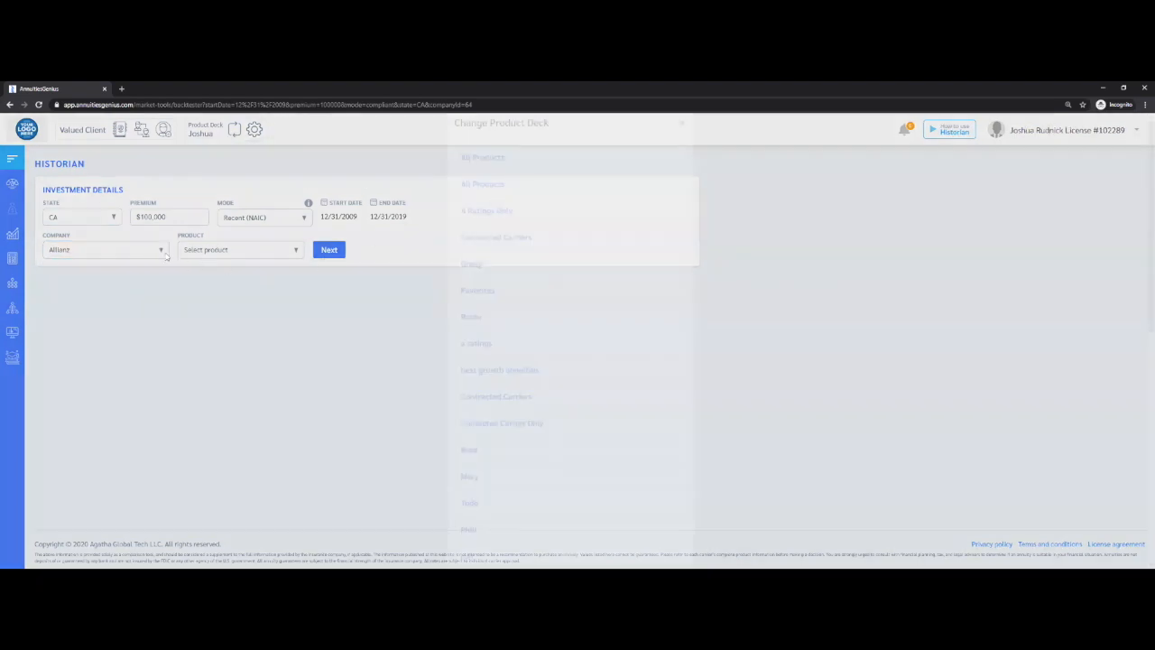
pyautogui.click(485, 204)
pyautogui.click(159, 254)
pyautogui.scroll(-1, 125, 308)
pyautogui.scroll(-1, 106, 349)
pyautogui.click(206, 129)
pyautogui.moveTo(189, 125); pyautogui.dragTo(215, 151)
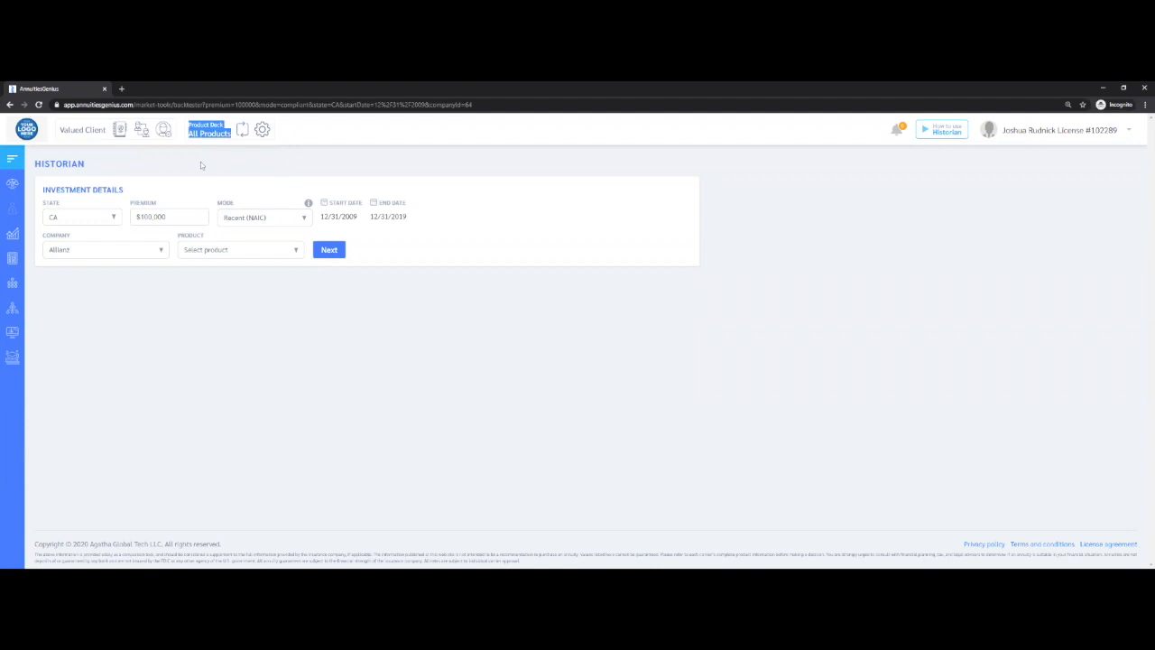
# Return to the dashboard and look over its case details, suitability profile and solution sections
pyautogui.click(11, 185)
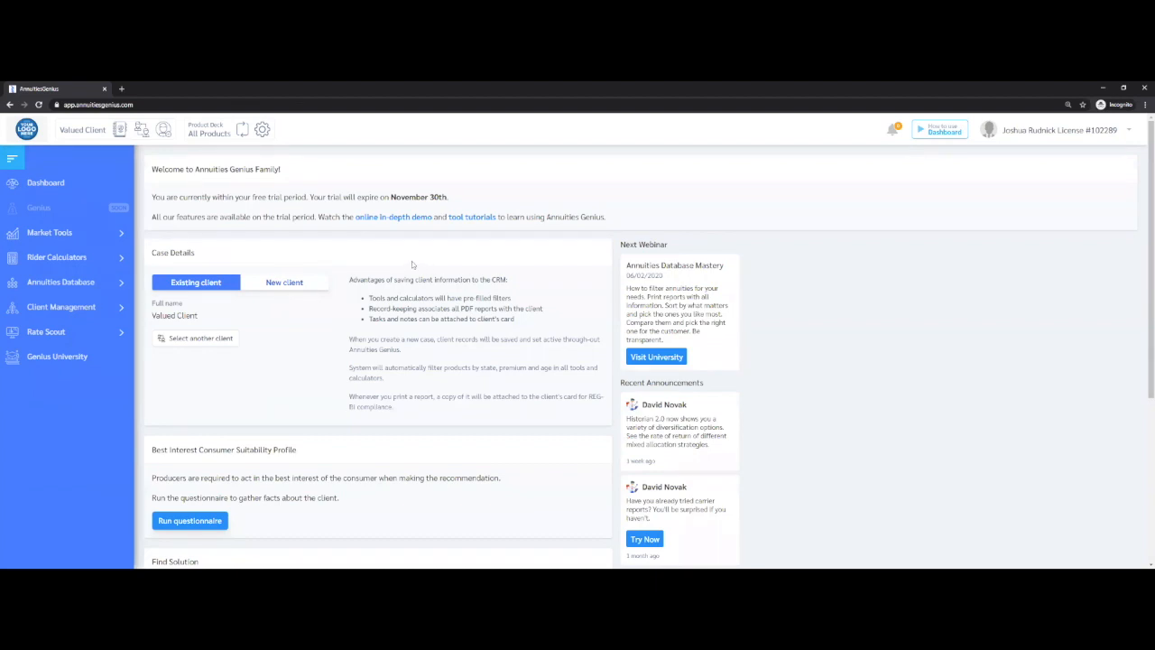
pyautogui.scroll(-1, 411, 260)
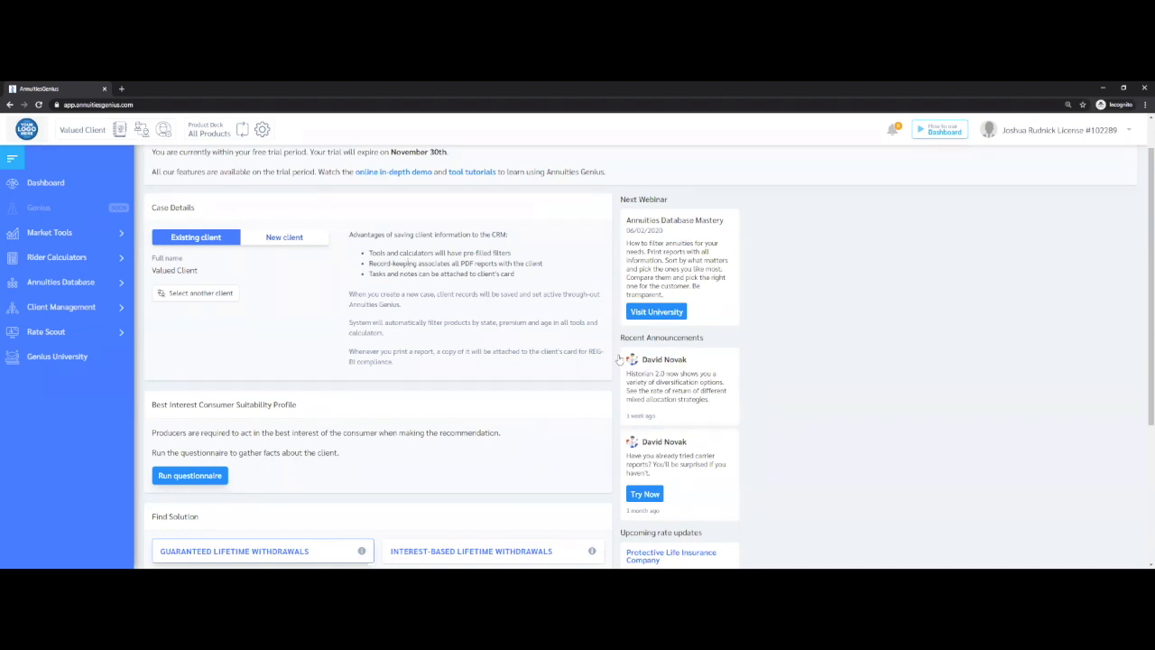
pyautogui.scroll(1, 619, 358)
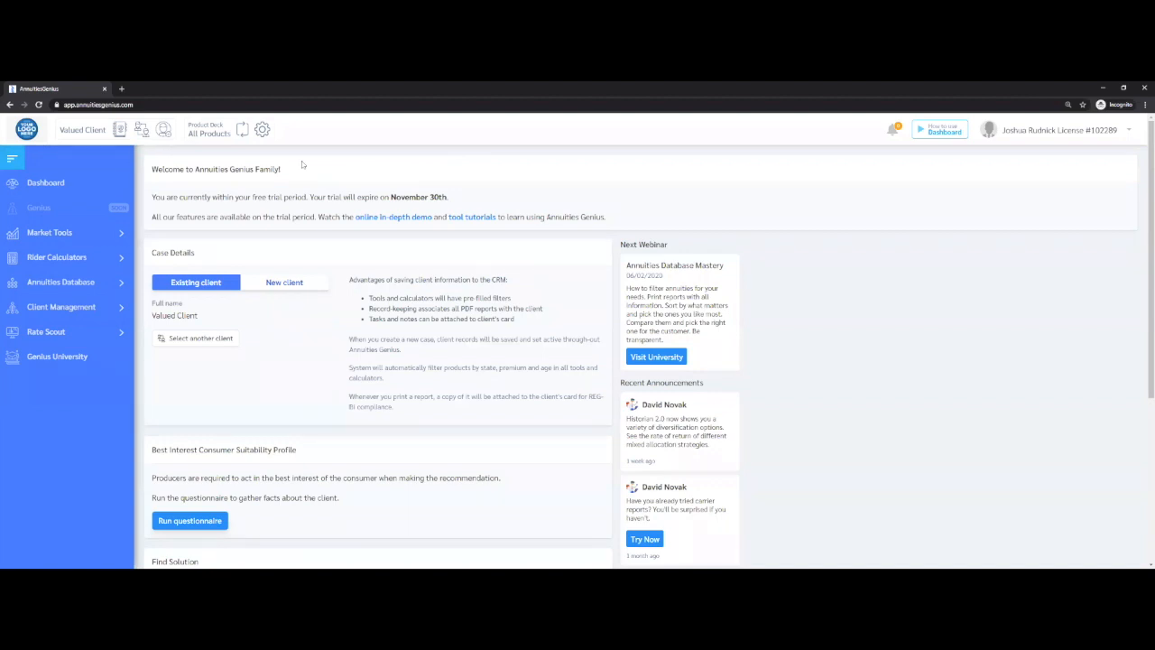
# Create a new product deck named AG Deck in the product deck manager
pyautogui.click(261, 131)
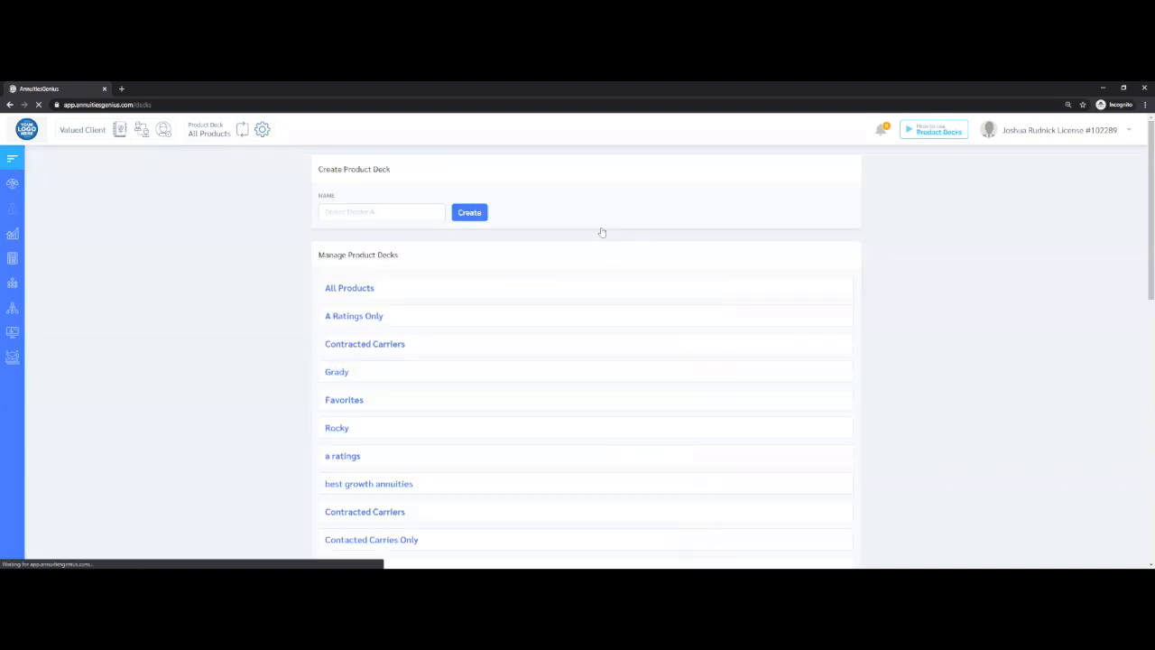
pyautogui.click(355, 212)
pyautogui.write('A')
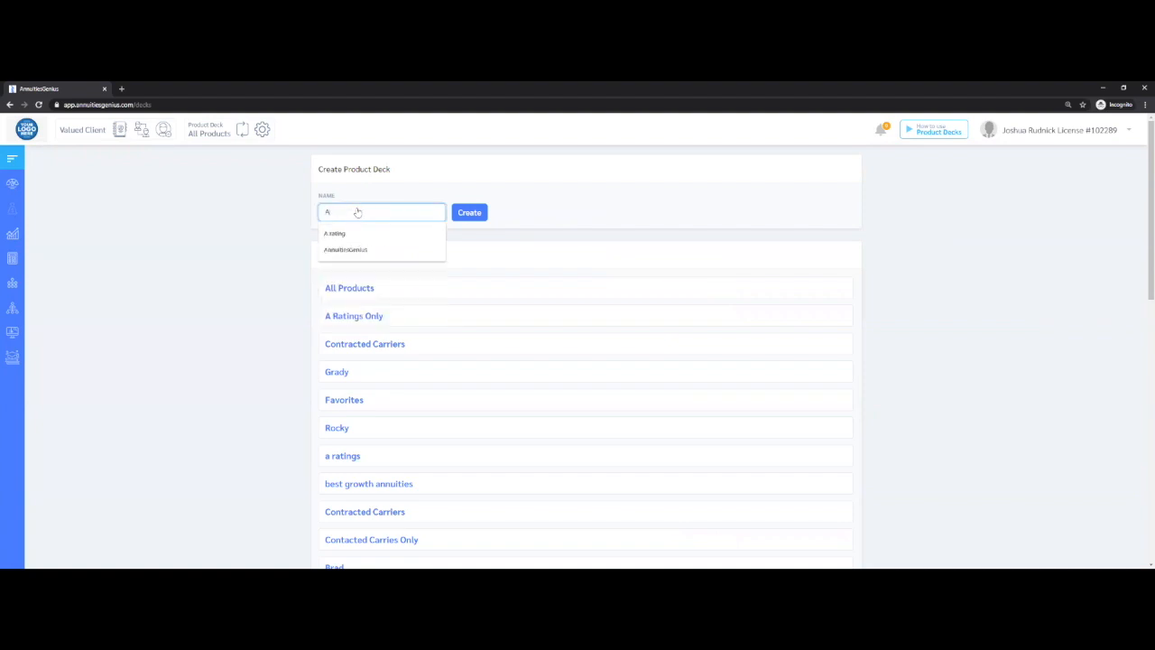
pyautogui.write('/B')
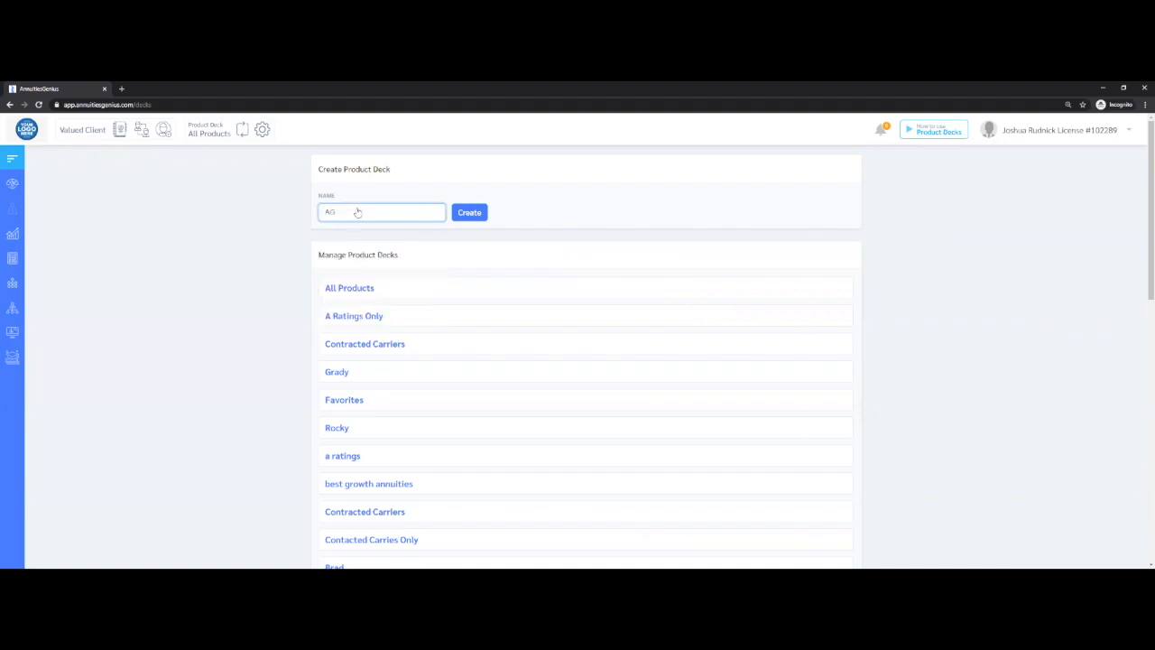
pyautogui.click(471, 213)
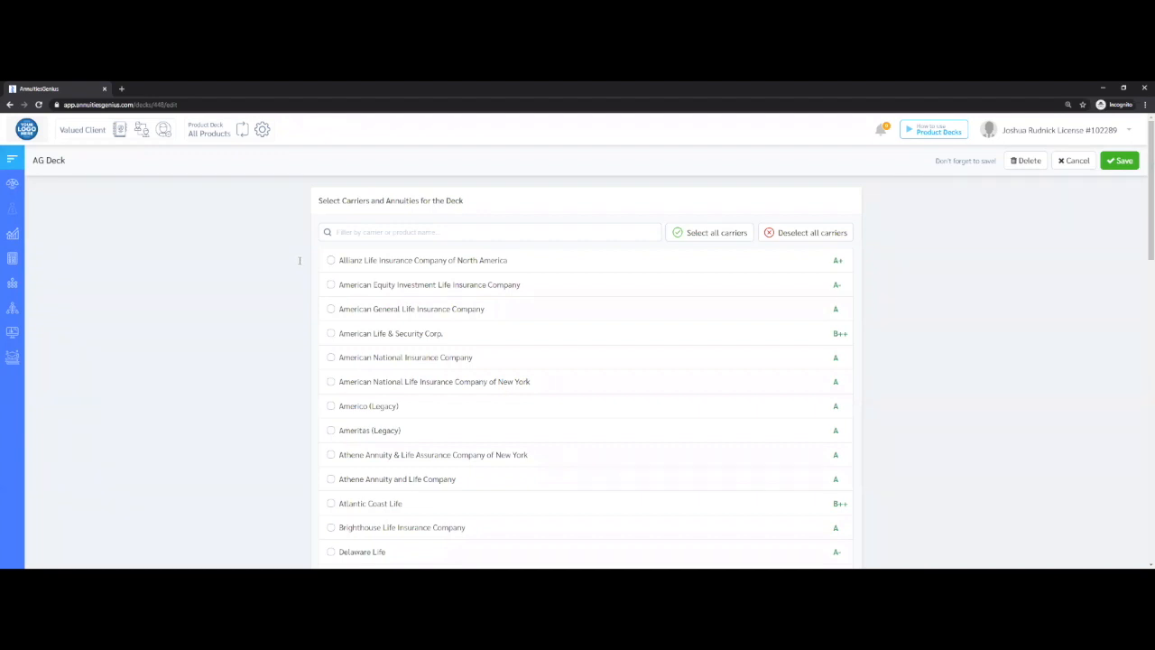
# Return to the dashboard and start a new client case, entering the client's full name
pyautogui.click(41, 183)
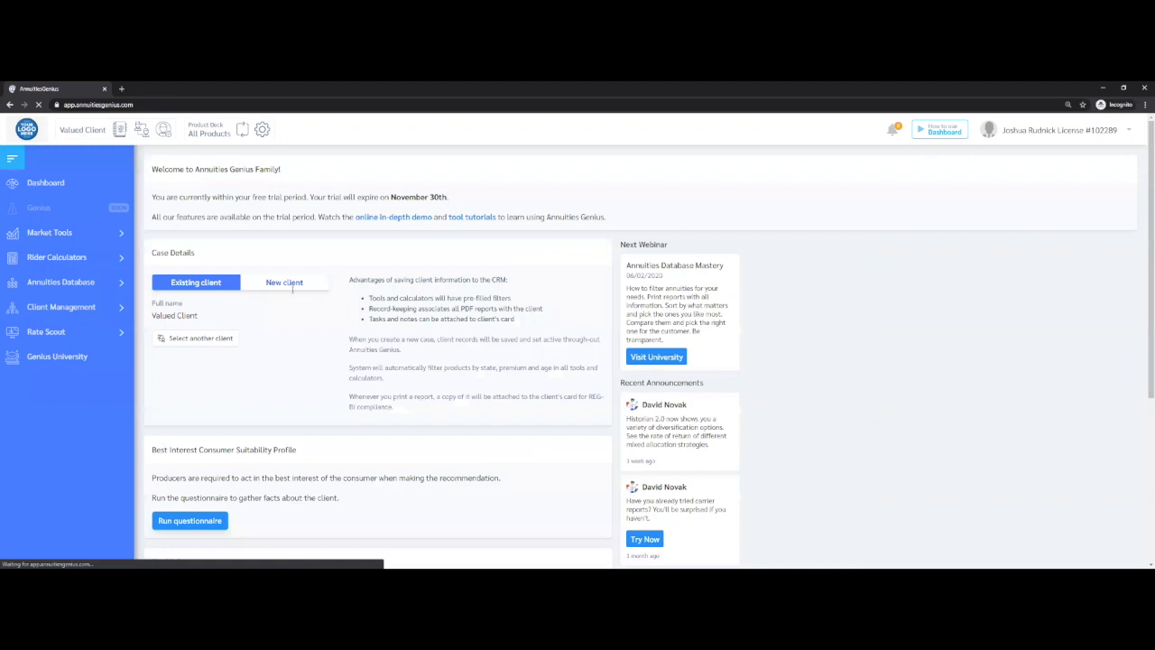
pyautogui.moveTo(298, 450); pyautogui.dragTo(162, 449)
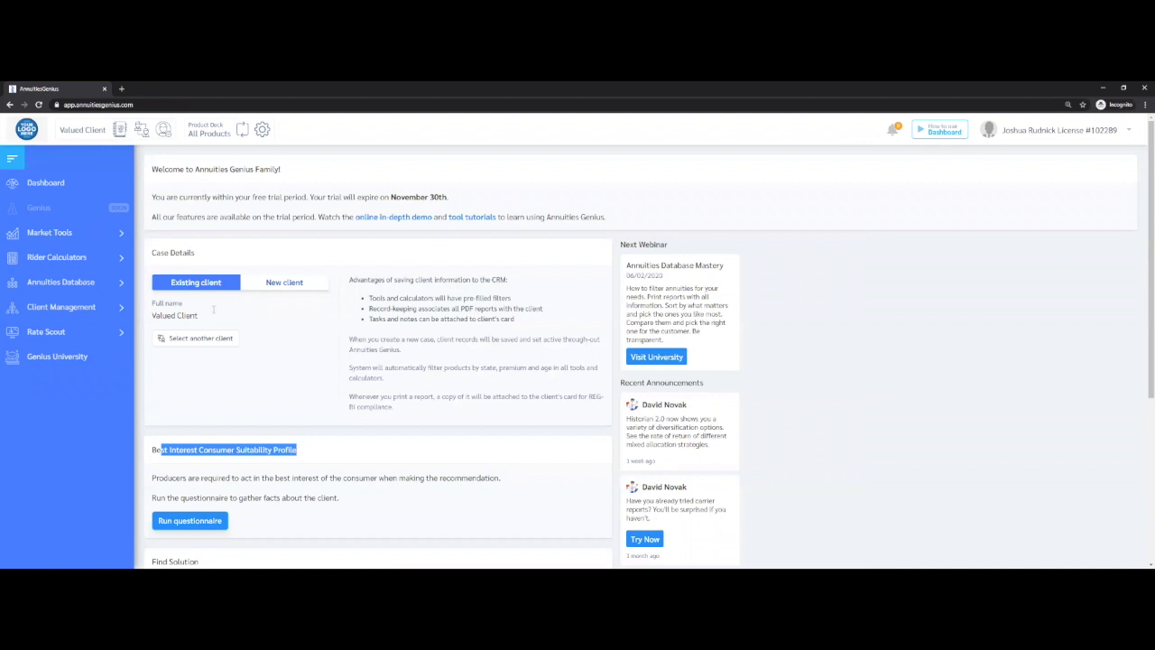
pyautogui.click(284, 282)
pyautogui.click(214, 311)
pyautogui.write('Tom Brady')
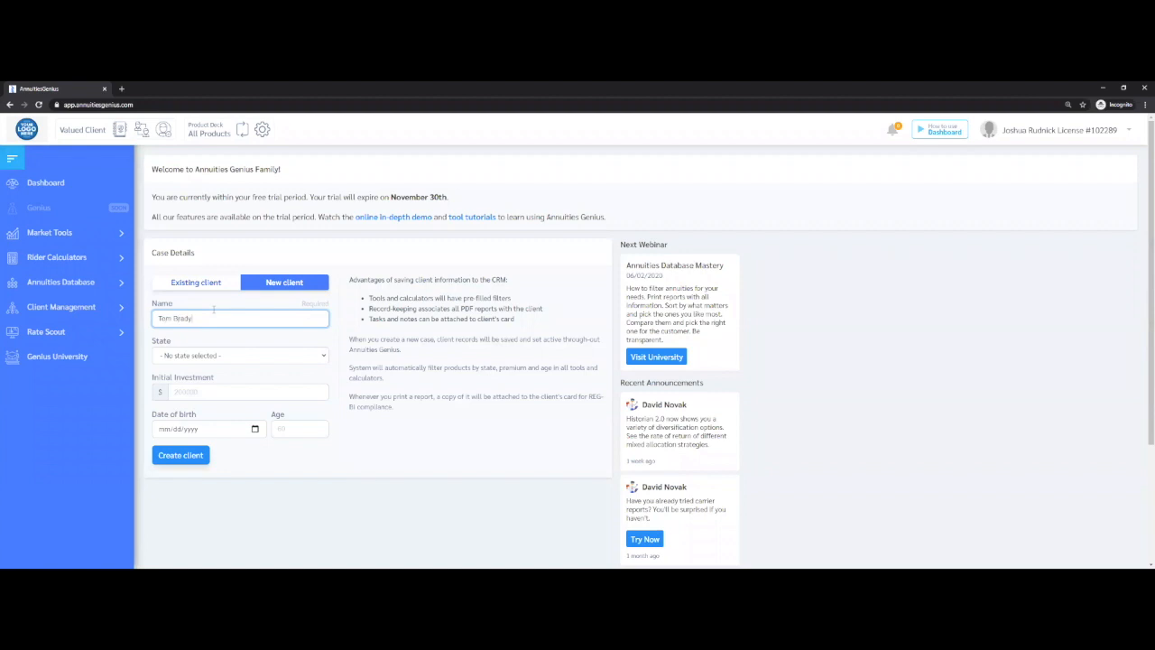
# Set the client's state to California, initial investment to 250000 and age to 62, and create the client
pyautogui.click(234, 355)
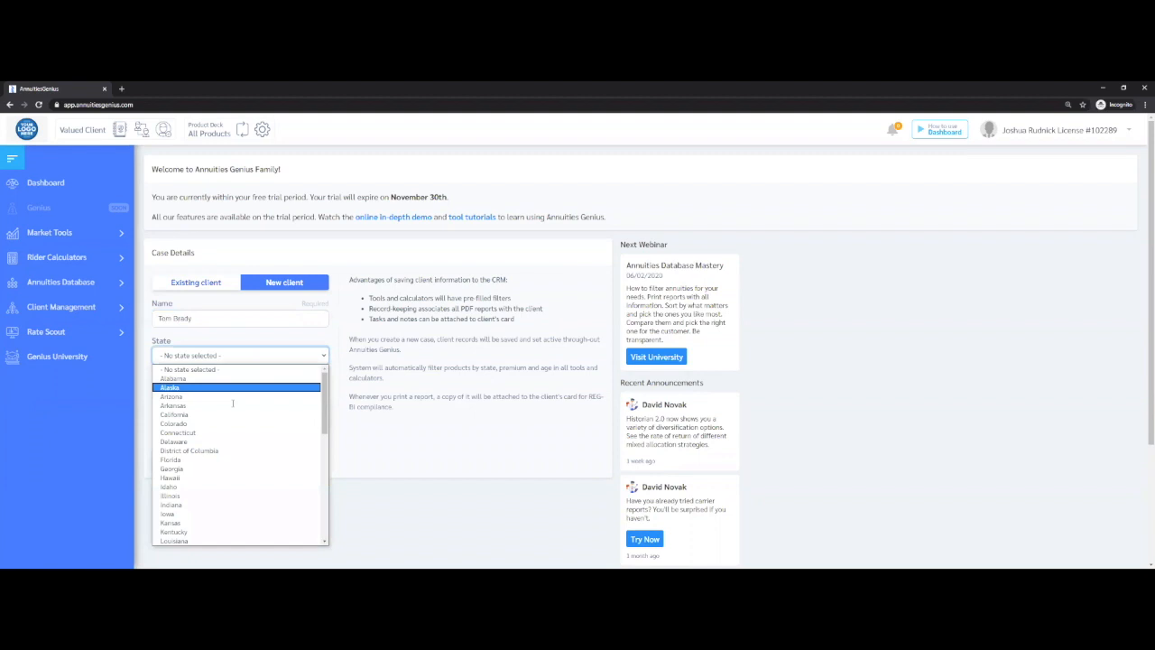
pyautogui.press('Return')
pyautogui.press('Tab')
pyautogui.write('250000')
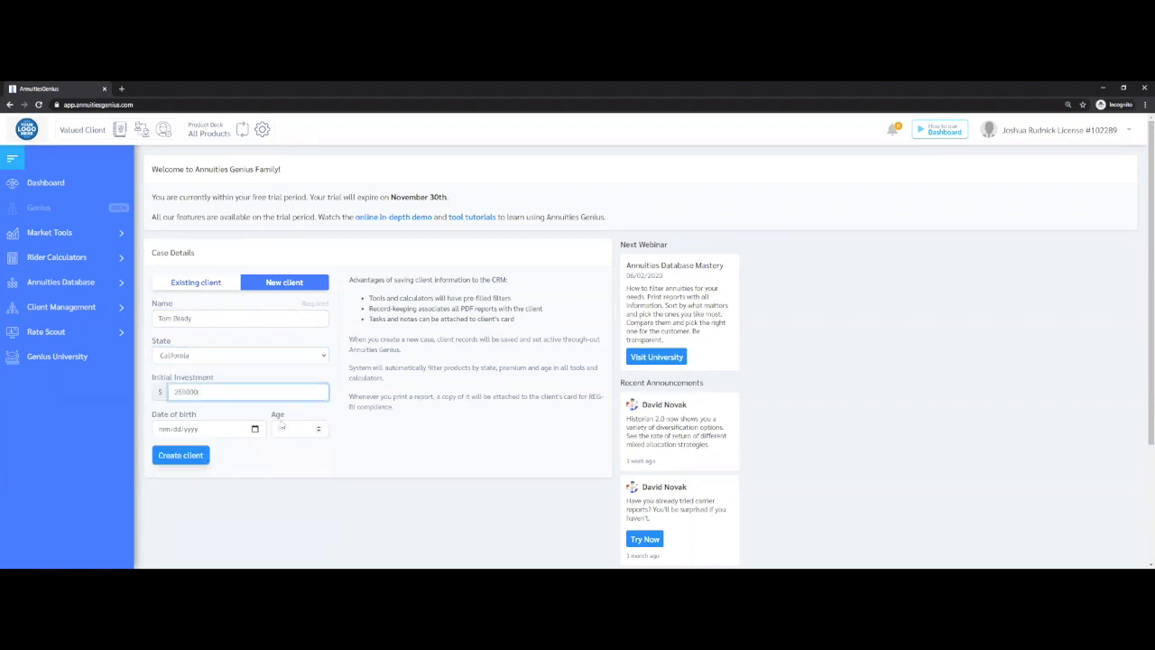
pyautogui.click(282, 427)
pyautogui.write('62')
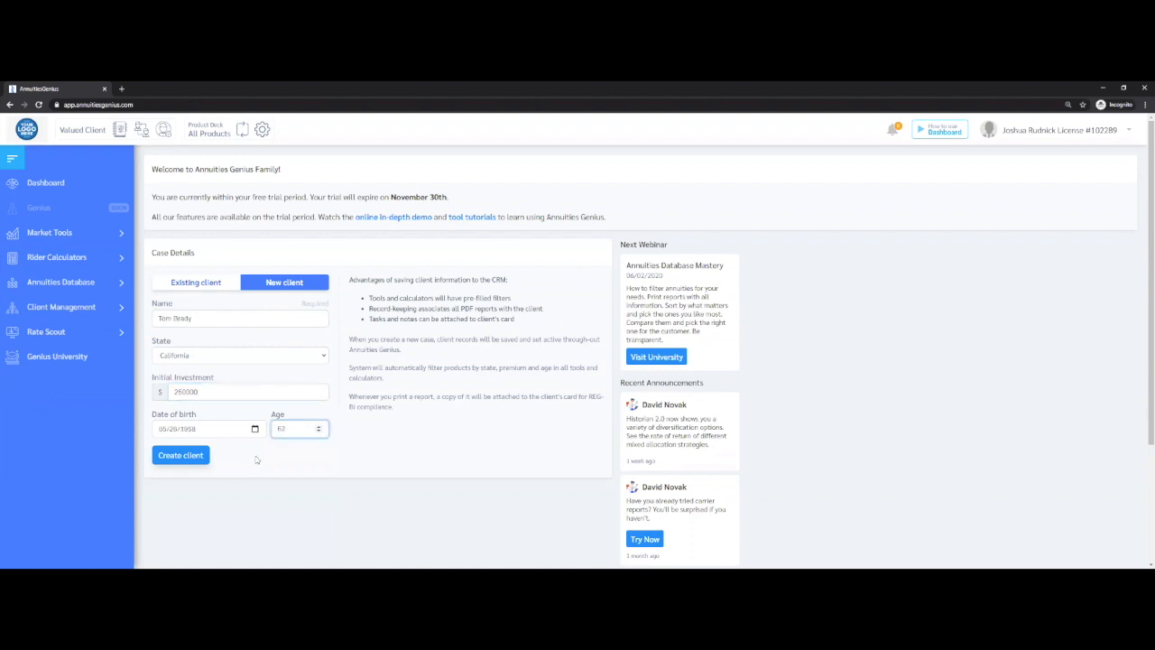
pyautogui.click(183, 455)
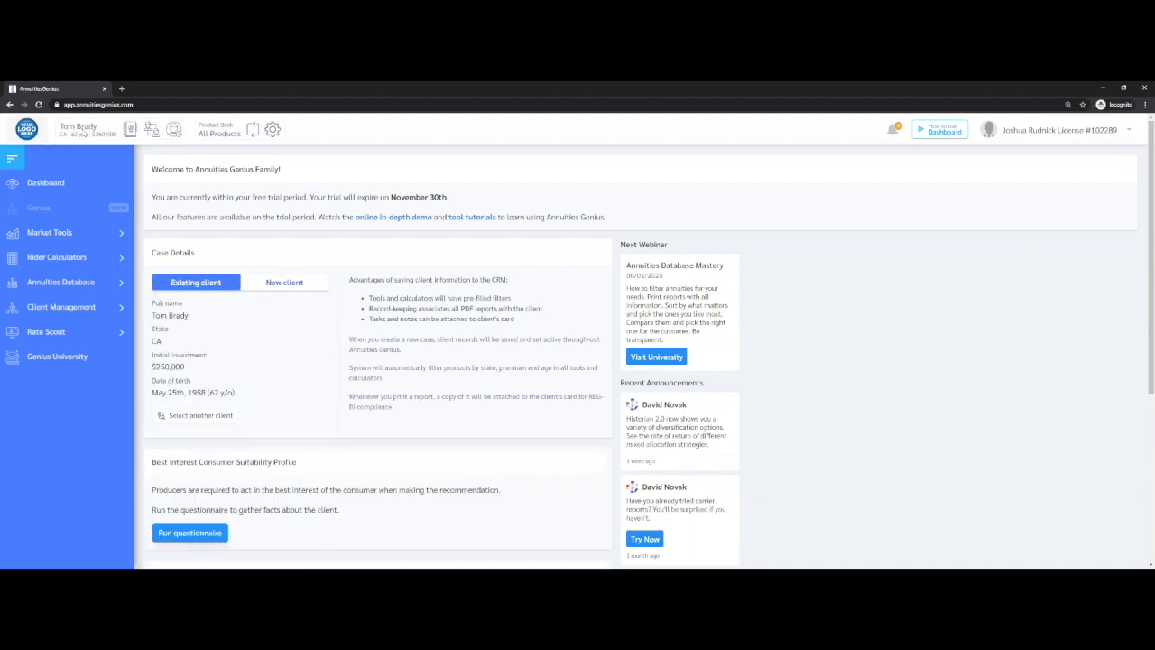
# Run the new client's Best Interest Consumer Suitability questionnaire, copy its public link and dismiss the confirmation
pyautogui.tripleClick(219, 394)
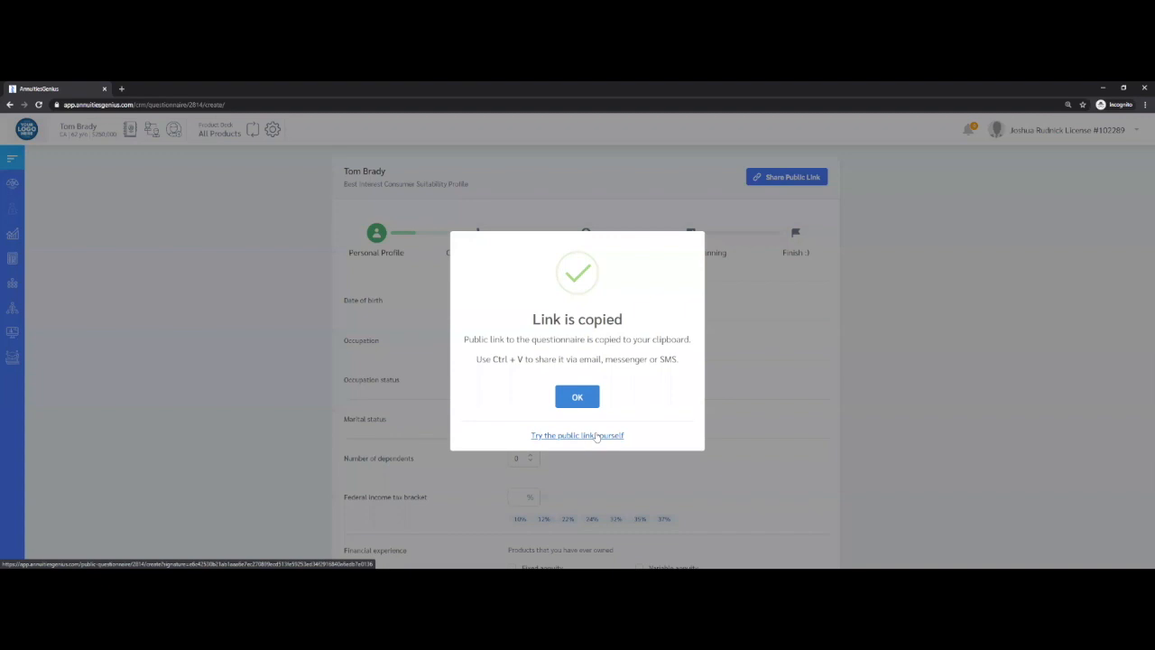
pyautogui.rightClick(596, 437)
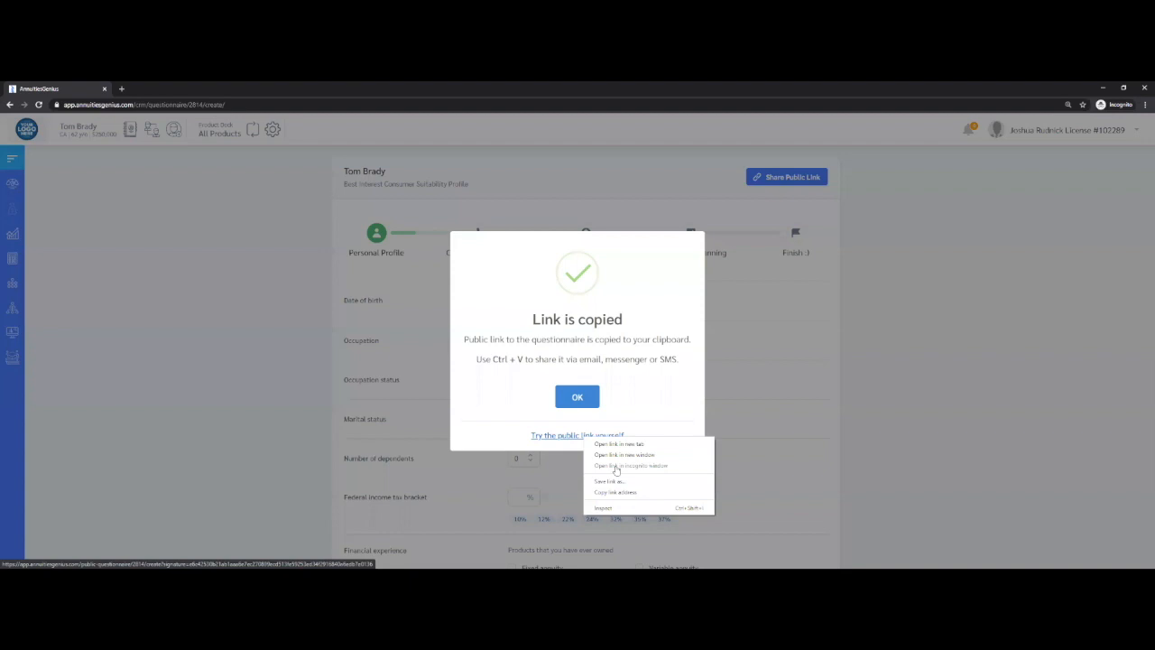
pyautogui.click(761, 396)
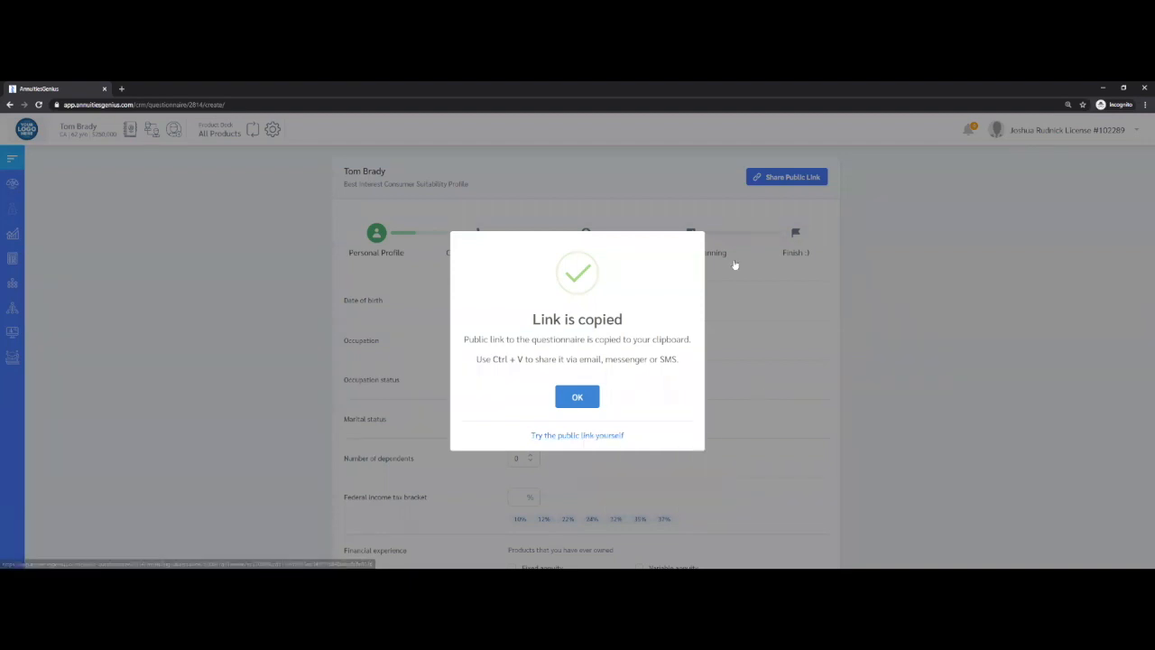
pyautogui.click(15, 133)
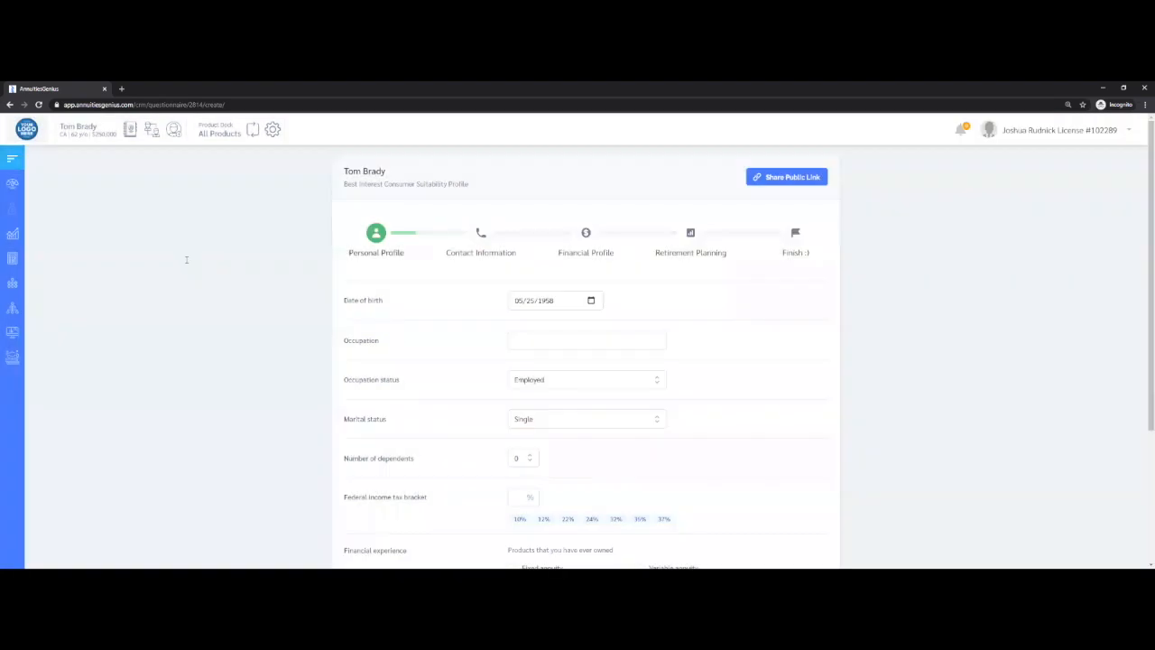
pyautogui.tripleClick(186, 259)
pyautogui.hotkey('ctrl', 'l')
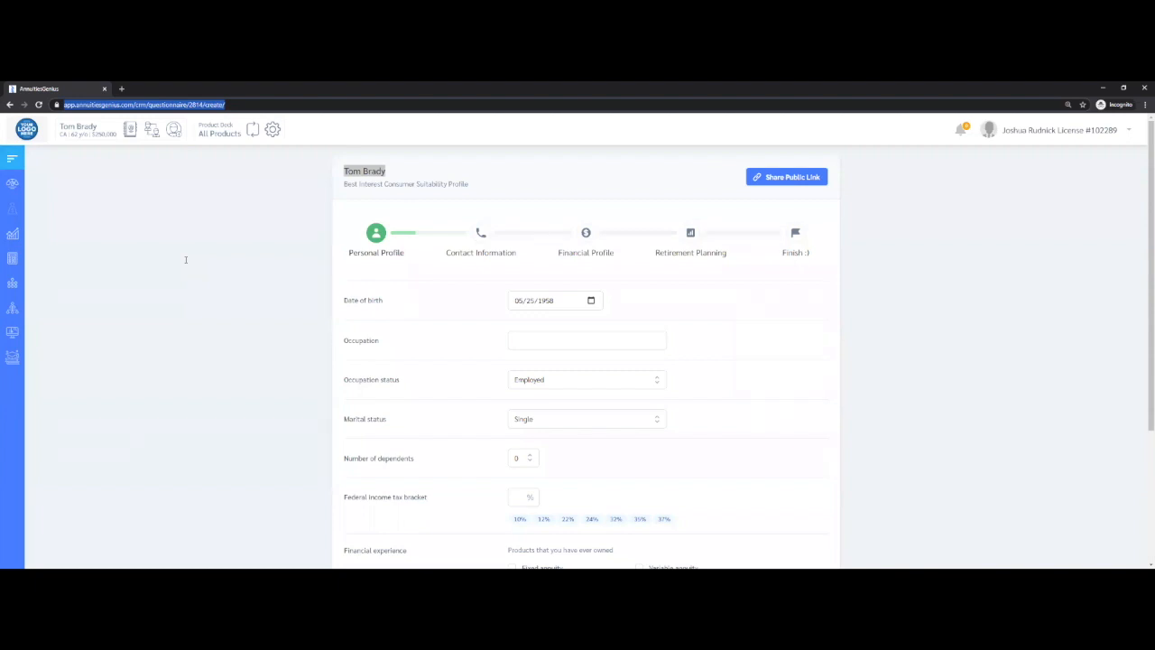
pyautogui.click(185, 260)
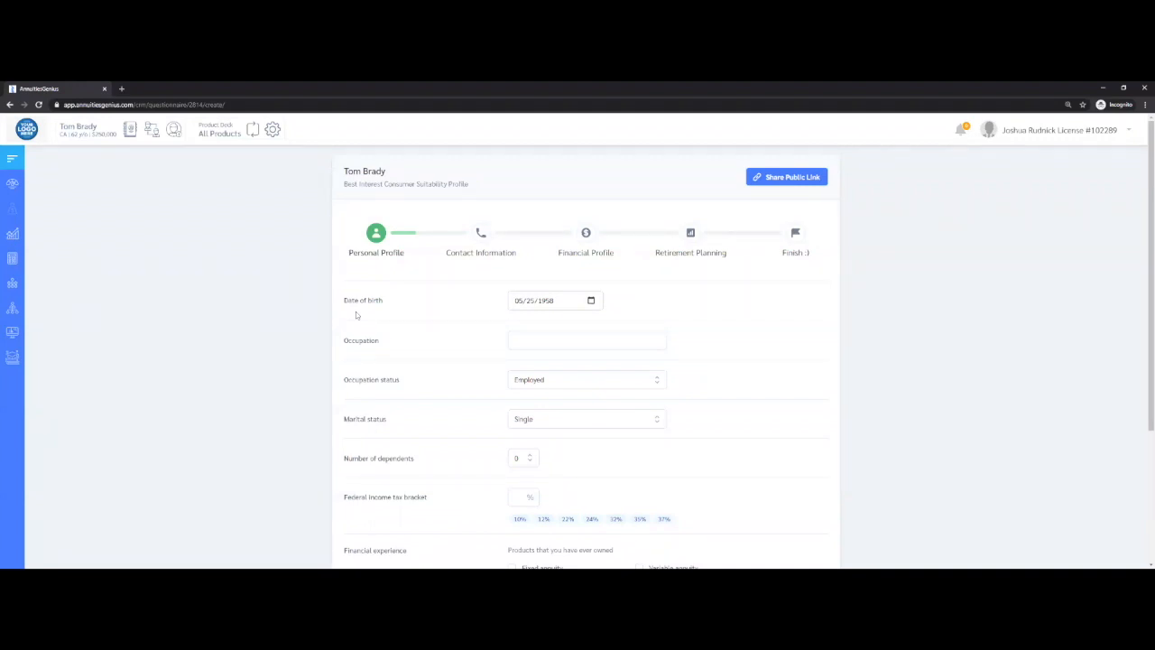
# Return to the dashboard and look through the available market tools, rider calculators, annuities database and client management pages
pyautogui.click(88, 180)
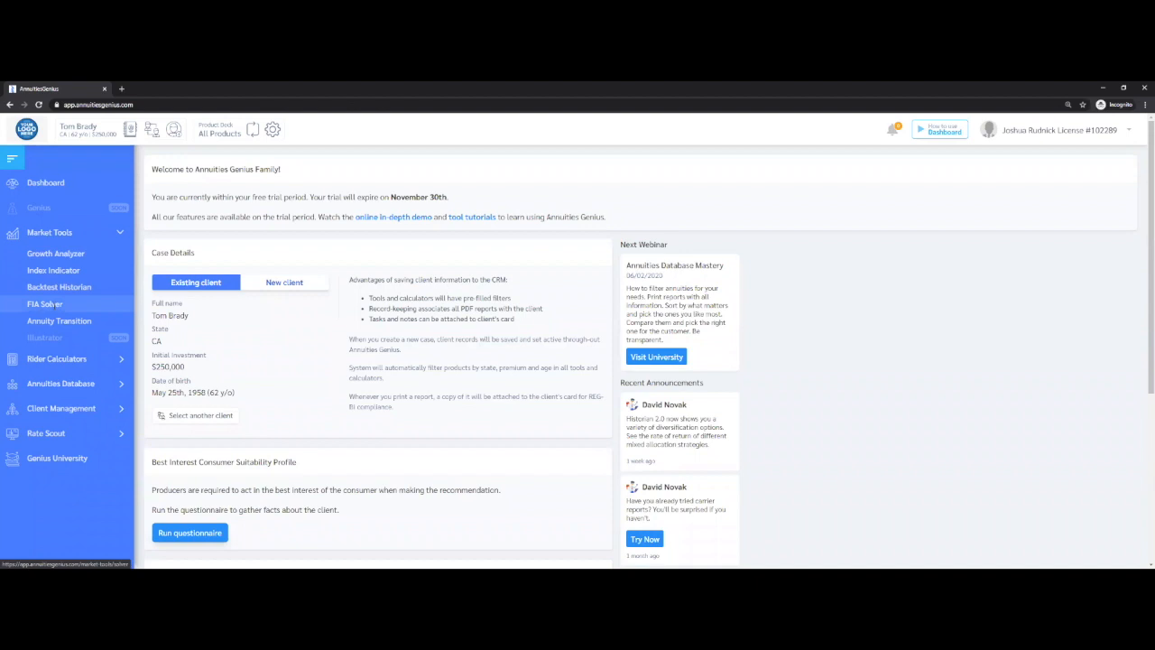
pyautogui.click(70, 361)
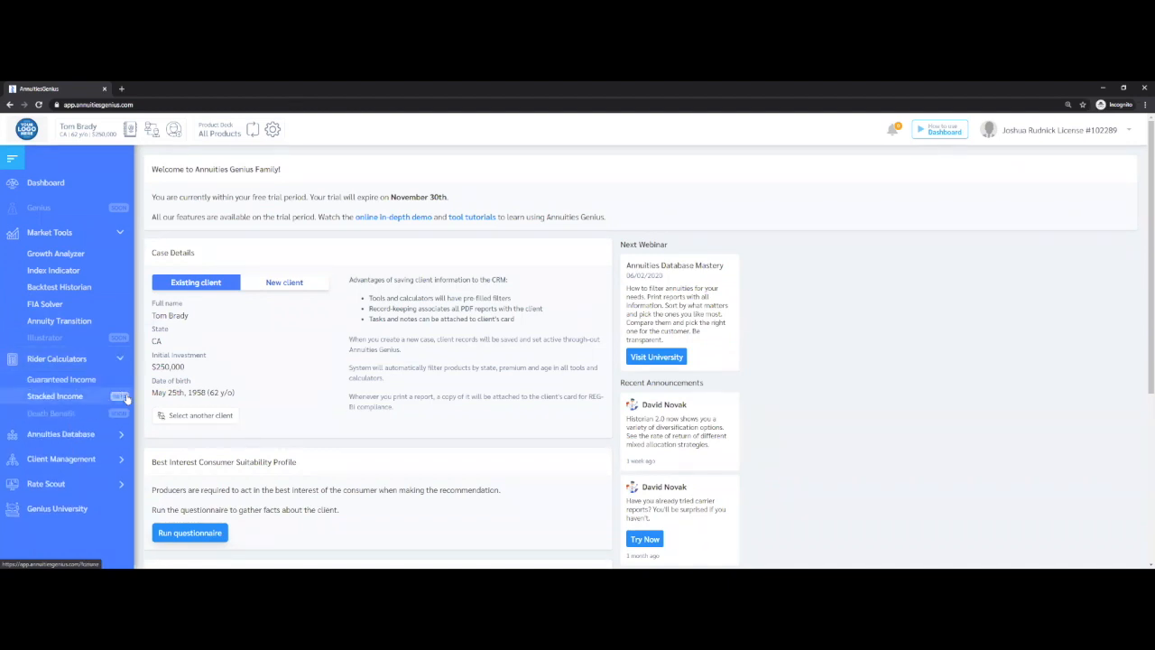
pyautogui.click(81, 435)
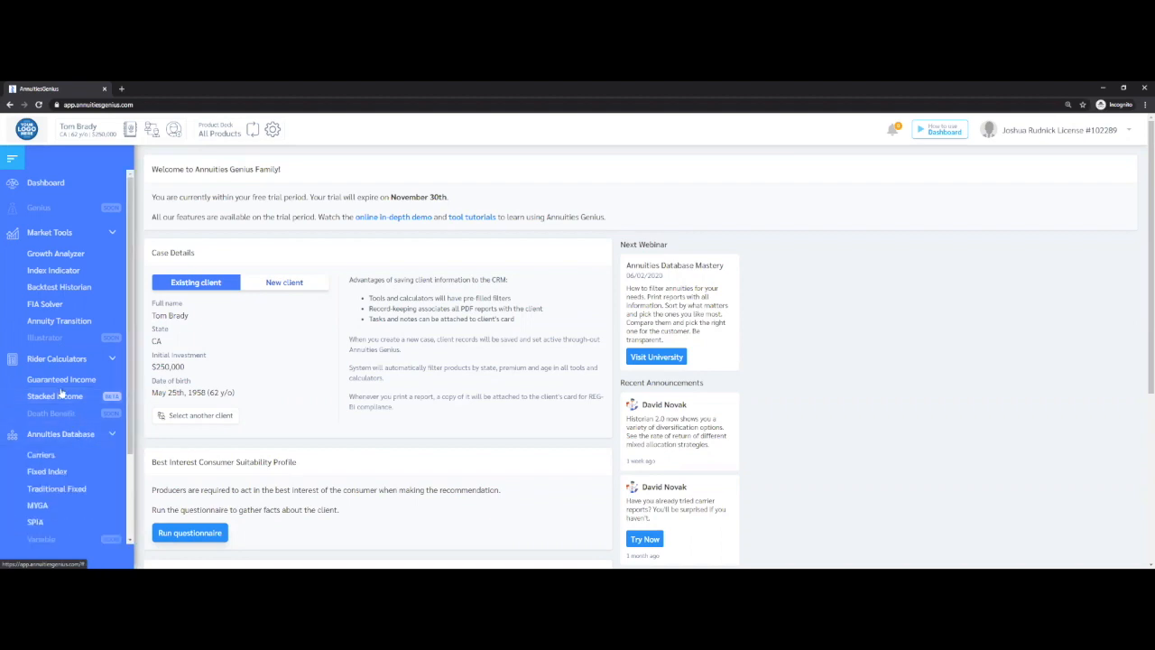
pyautogui.scroll(-3, 65, 405)
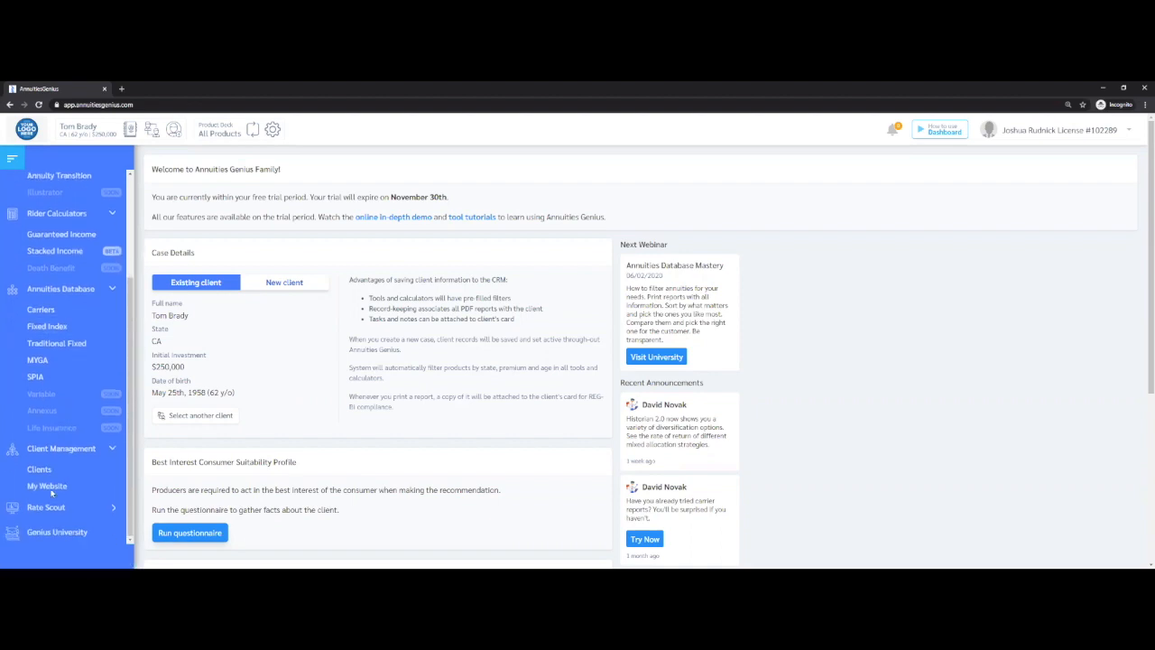
# Open the My Website settings and review the alias, contact, social media and licensed states fields
pyautogui.click(47, 487)
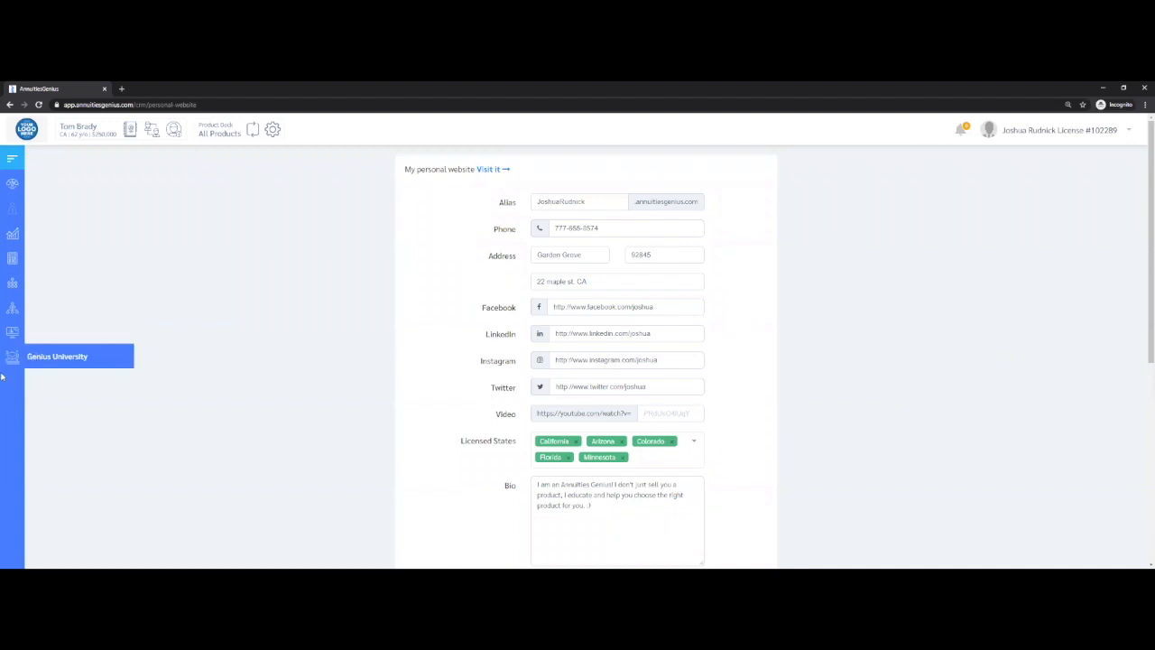
pyautogui.moveTo(13, 307)
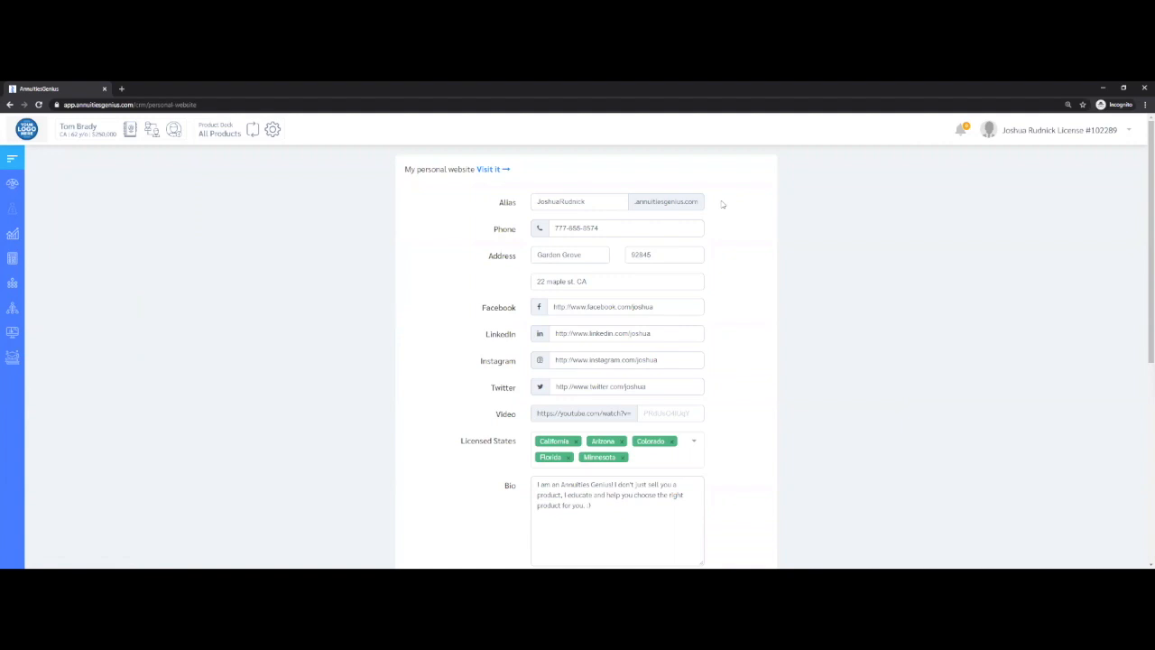
pyautogui.moveTo(722, 205); pyautogui.dragTo(725, 487)
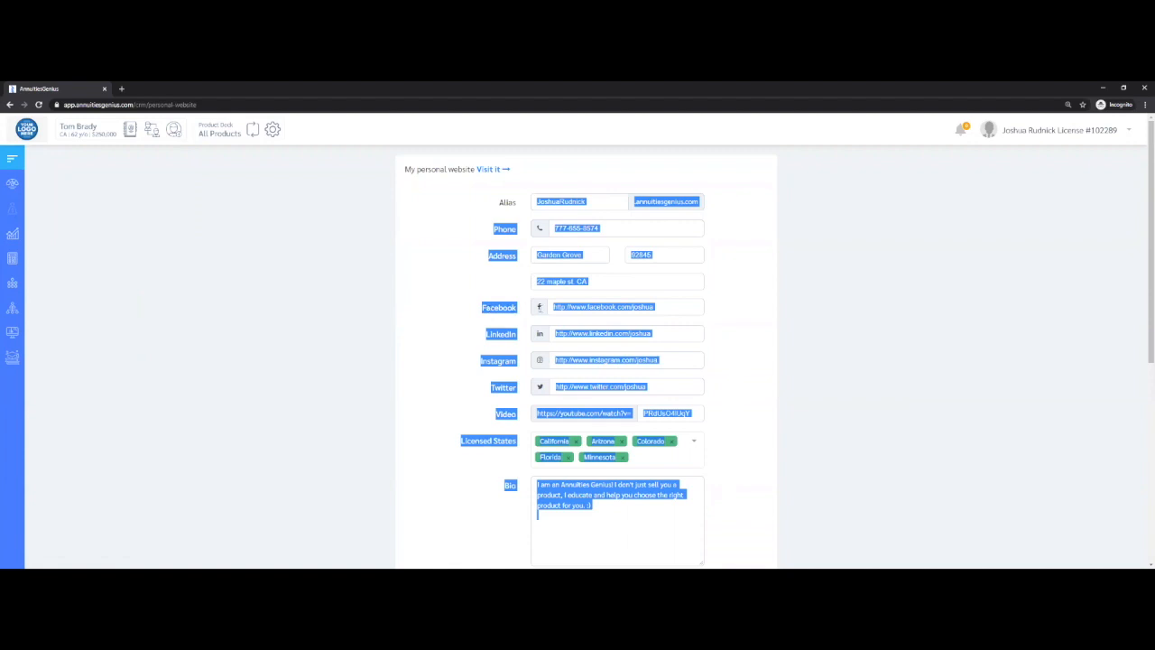
pyautogui.moveTo(484, 308); pyautogui.dragTo(516, 308)
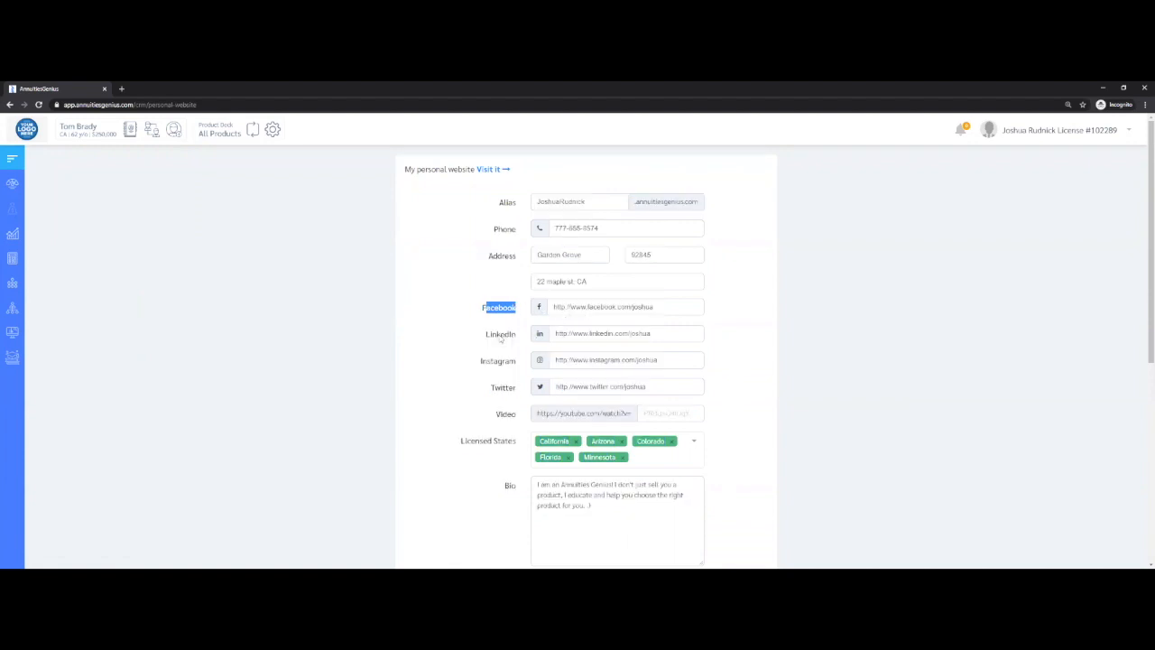
pyautogui.doubleClick(583, 332)
pyautogui.tripleClick(397, 293)
pyautogui.click(442, 297)
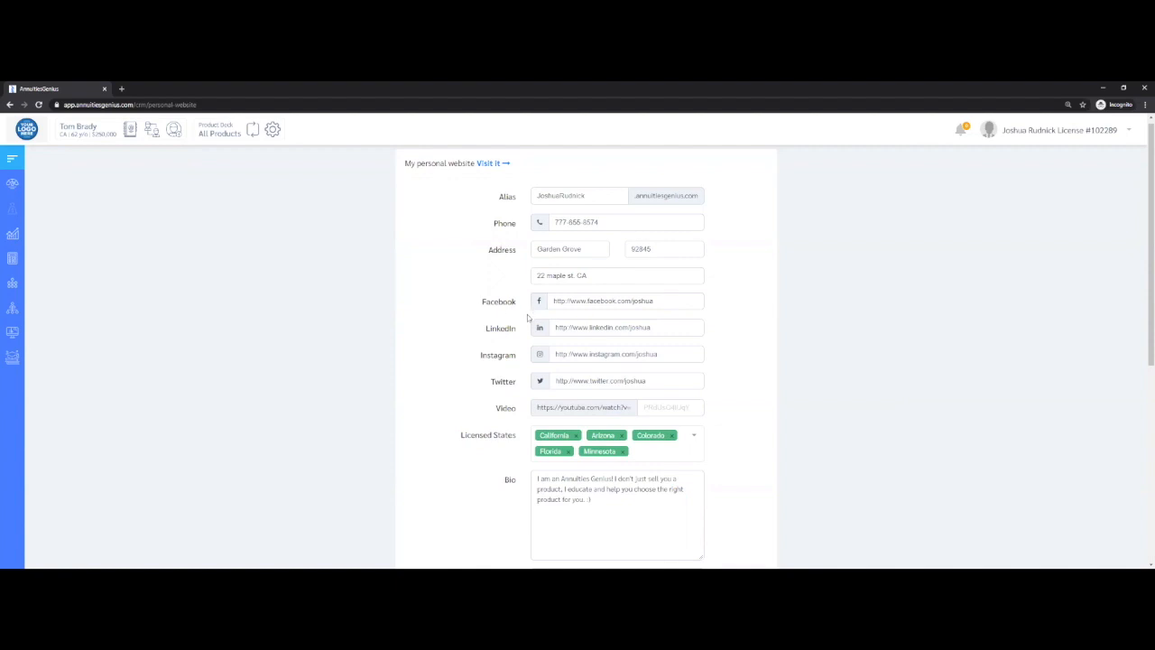
# Review the Bio, Custom Disclosure and Testimonials sections of the personal website settings
pyautogui.scroll(-3, 522, 357)
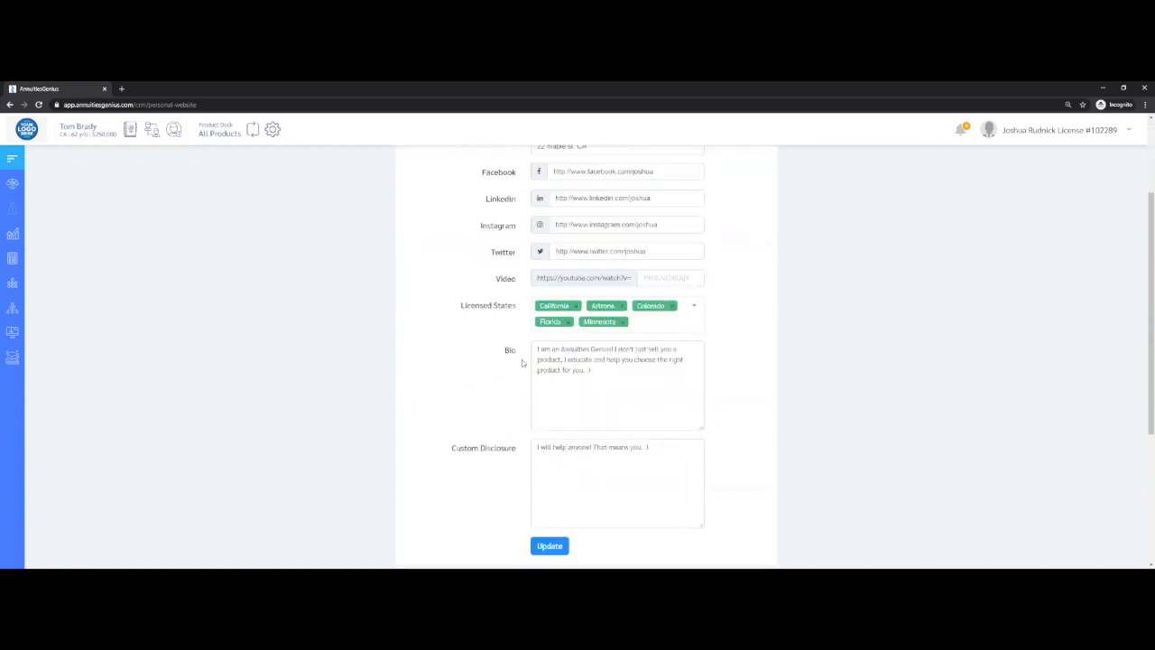
pyautogui.scroll(-2, 405, 419)
pyautogui.moveTo(405, 415); pyautogui.dragTo(484, 417)
pyautogui.click(474, 417)
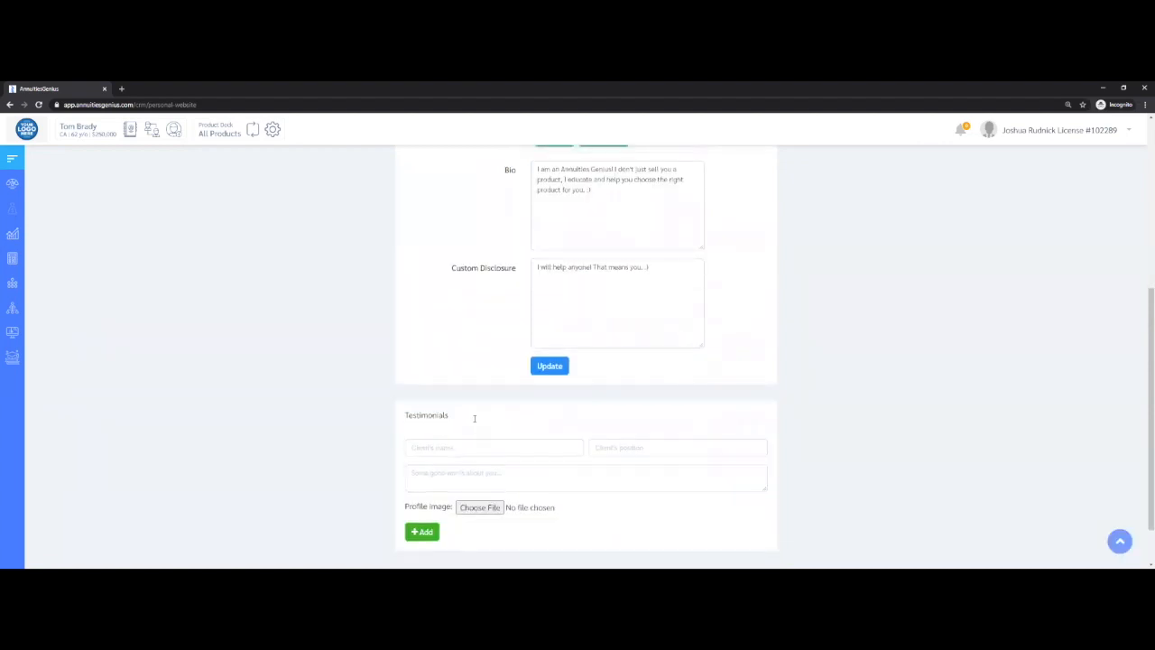
pyautogui.scroll(1, 474, 418)
pyautogui.scroll(3, 494, 163)
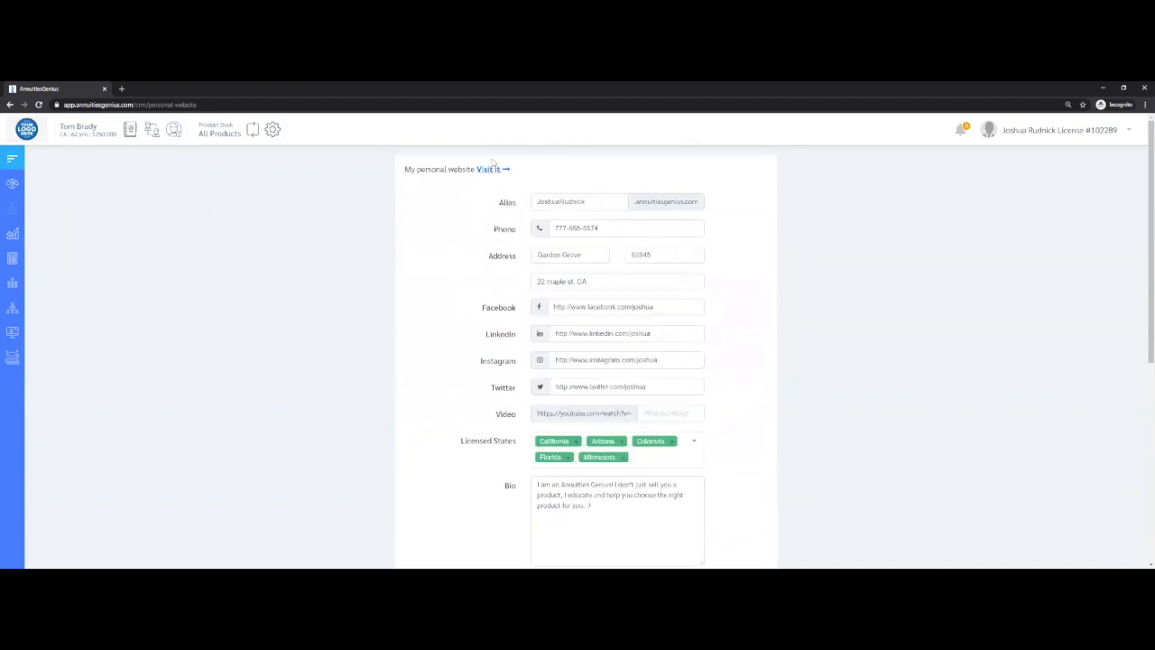
# Visit the live personal website and look over its Review Annuity Rates form
pyautogui.click(489, 167)
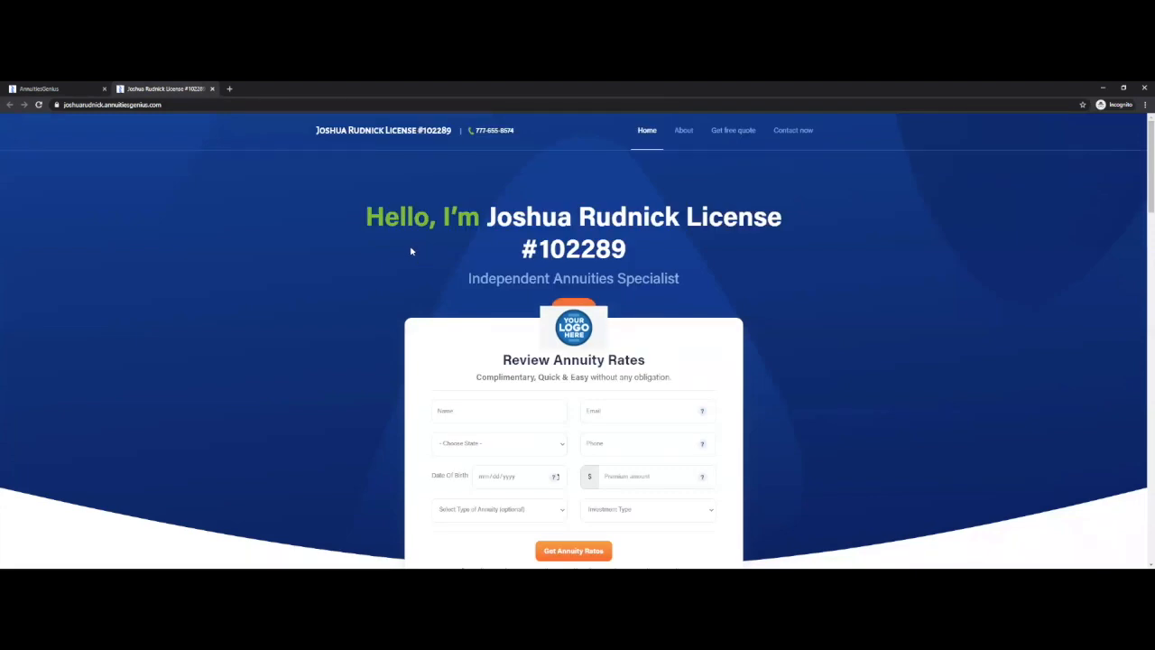
pyautogui.scroll(-1, 374, 212)
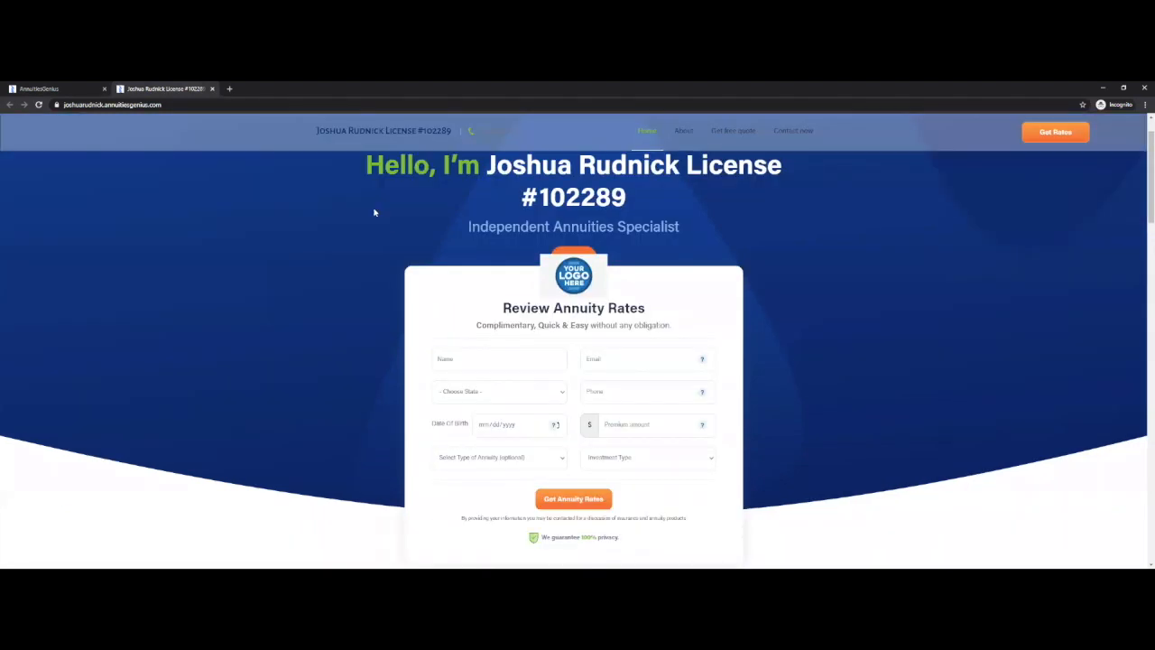
pyautogui.scroll(-1, 210, 251)
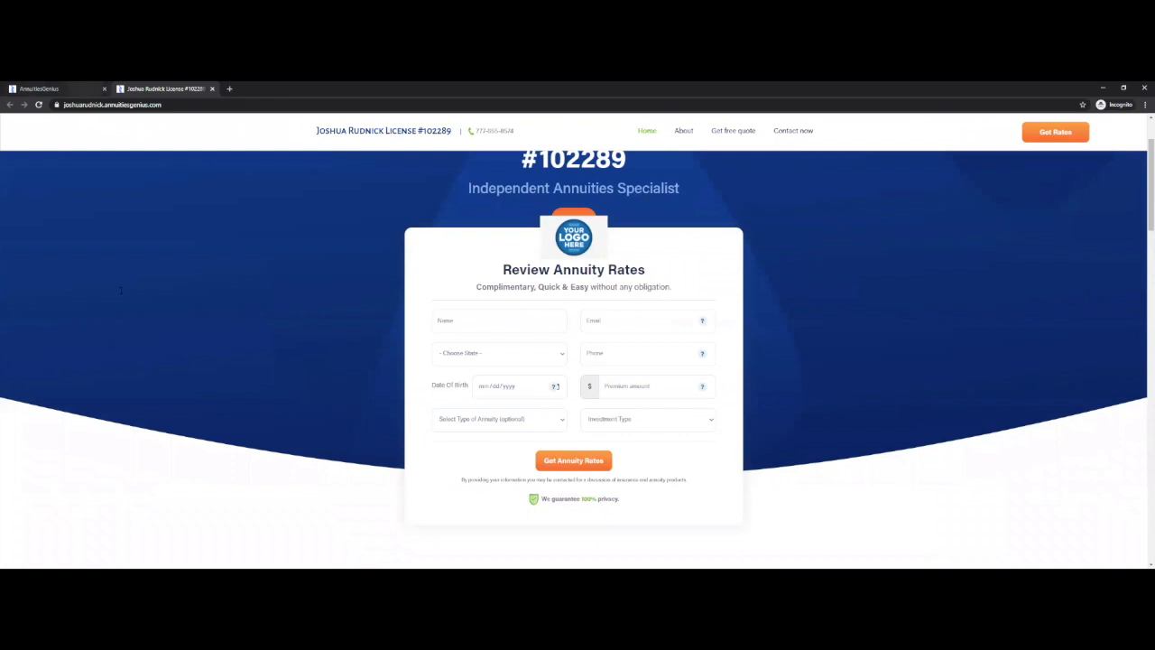
# Compare the live site's web address with the alias in the website settings, ending at the site's welcome section
pyautogui.click(45, 89)
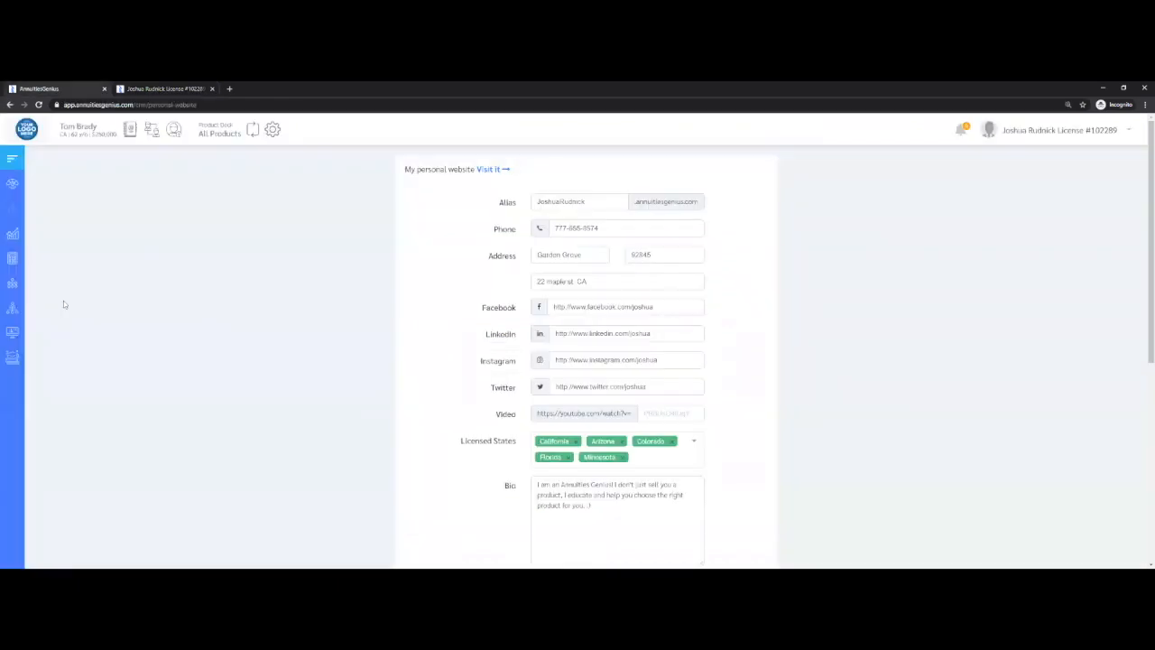
pyautogui.click(159, 89)
pyautogui.moveTo(164, 108); pyautogui.dragTo(78, 108)
pyautogui.moveTo(171, 105); pyautogui.dragTo(163, 128)
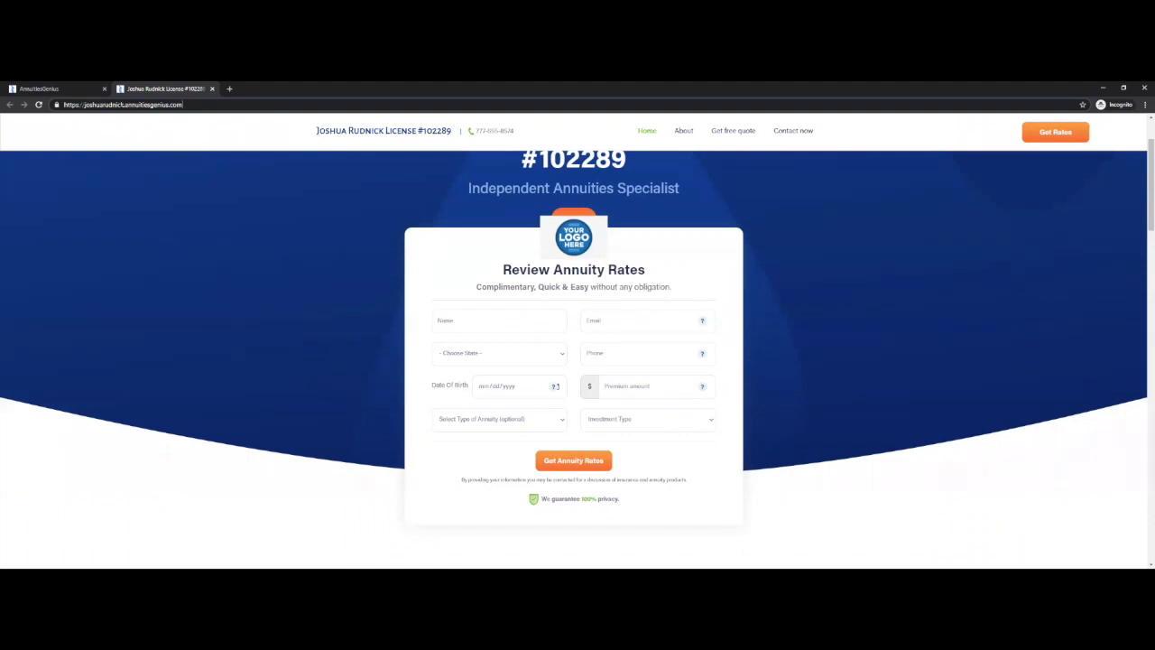
pyautogui.click(282, 299)
pyautogui.scroll(1, 282, 298)
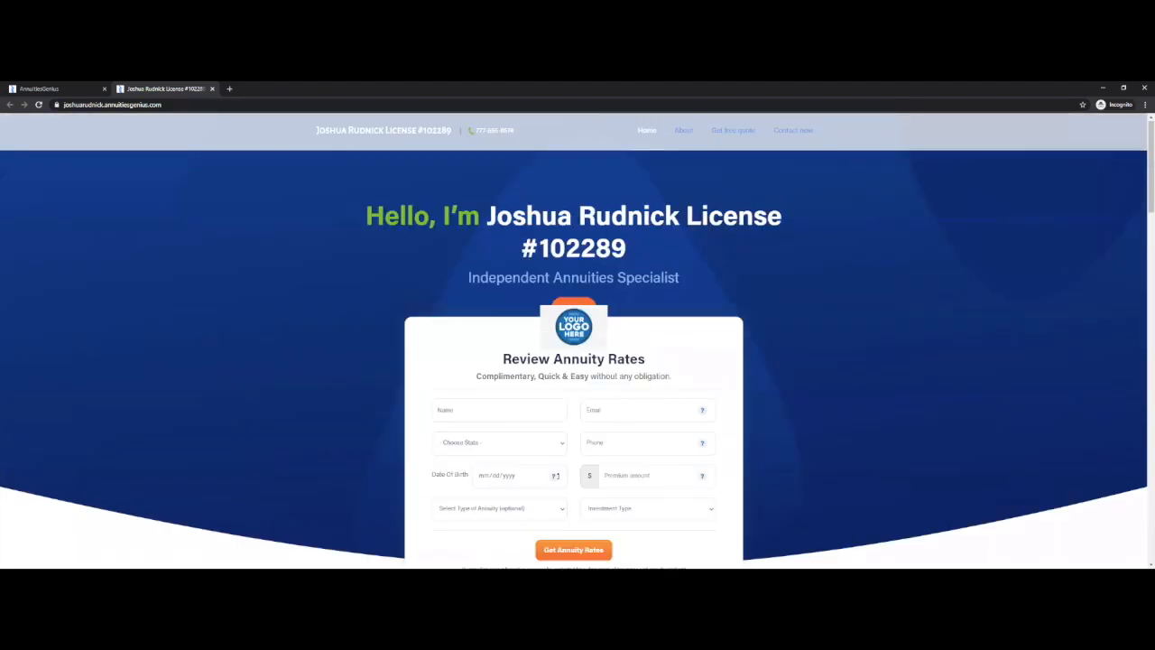
# Examine the live site's Review Annuity Rates form, including the choices for type of annuity
pyautogui.scroll(-1, 501, 227)
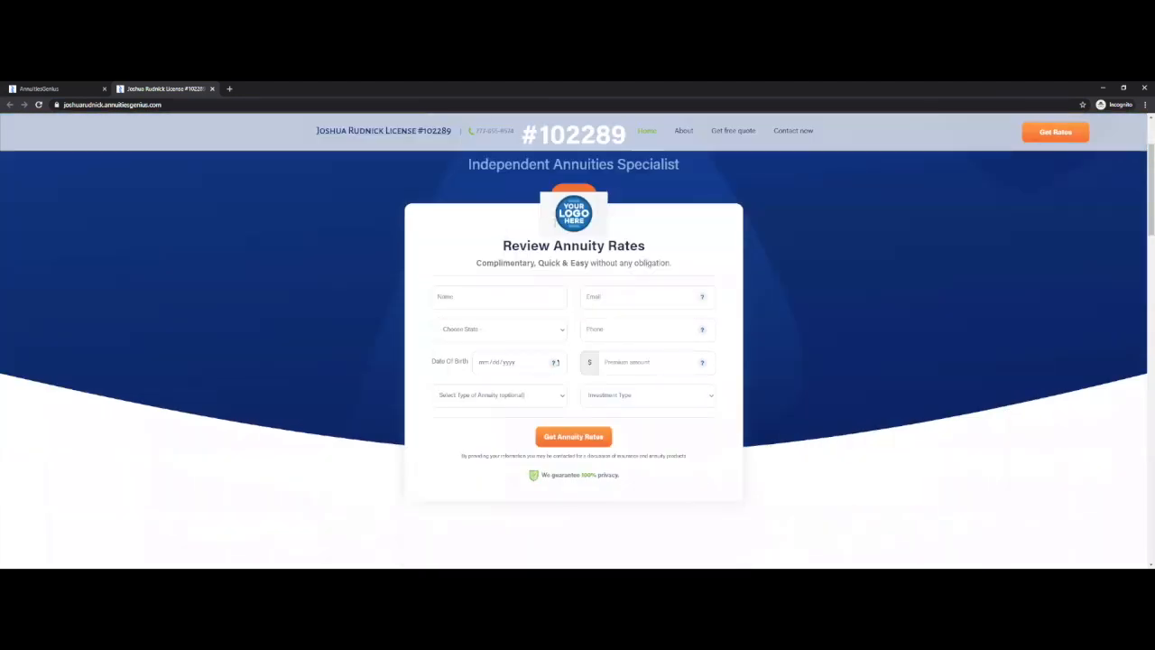
pyautogui.moveTo(648, 231); pyautogui.dragTo(686, 411)
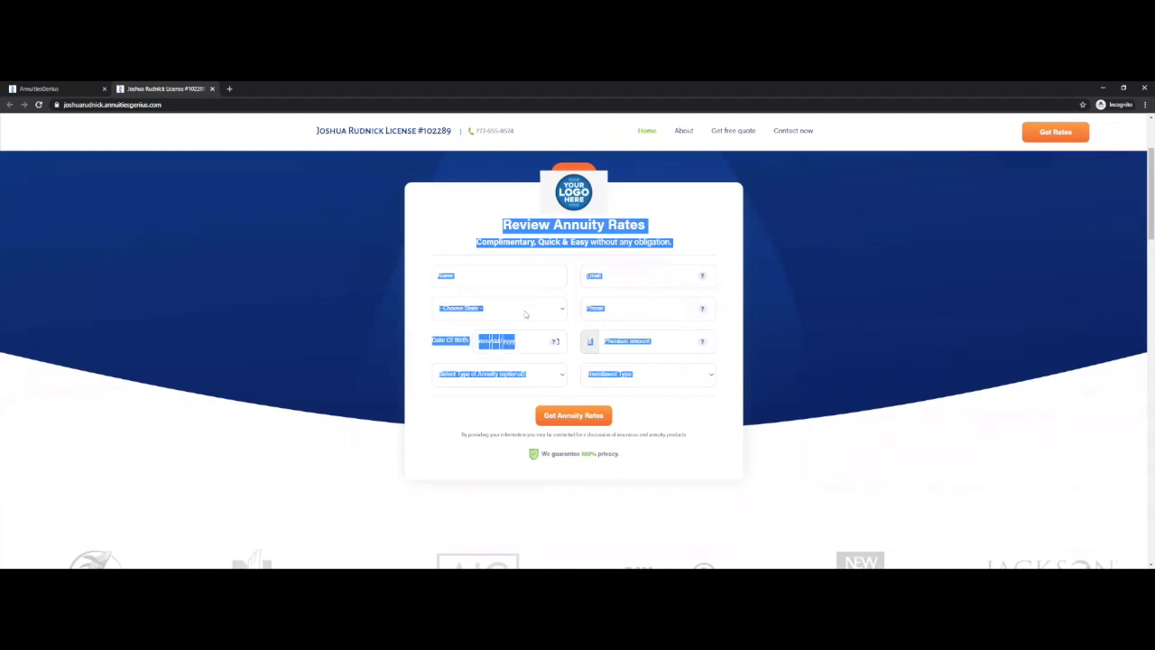
pyautogui.click(637, 379)
pyautogui.click(548, 372)
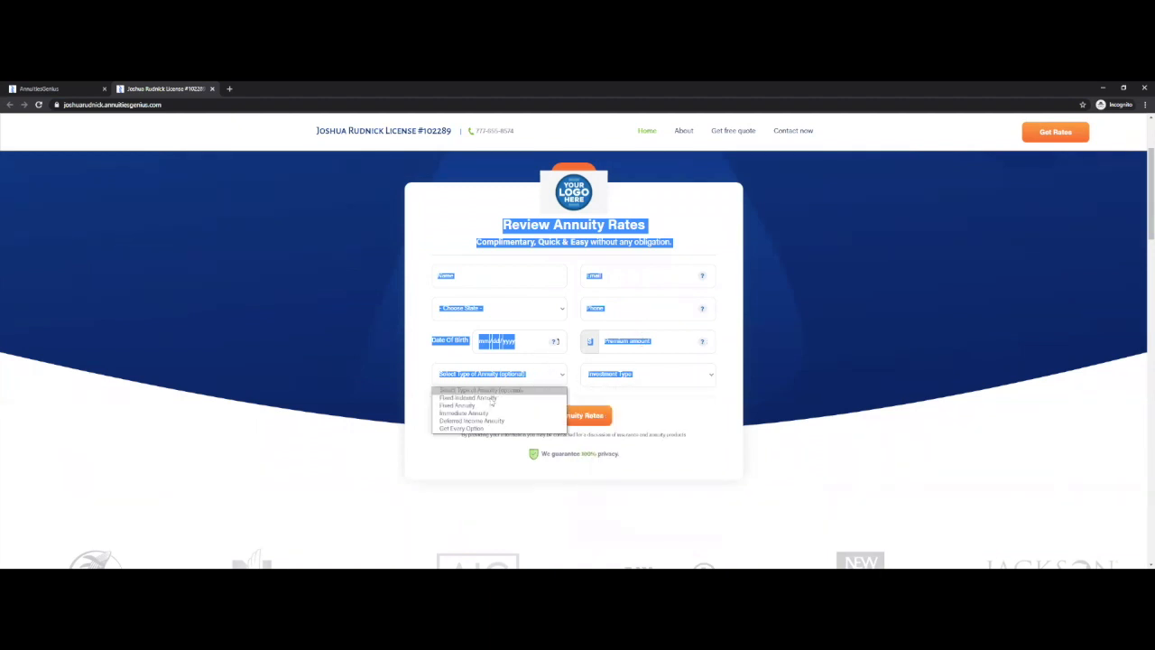
pyautogui.click(386, 300)
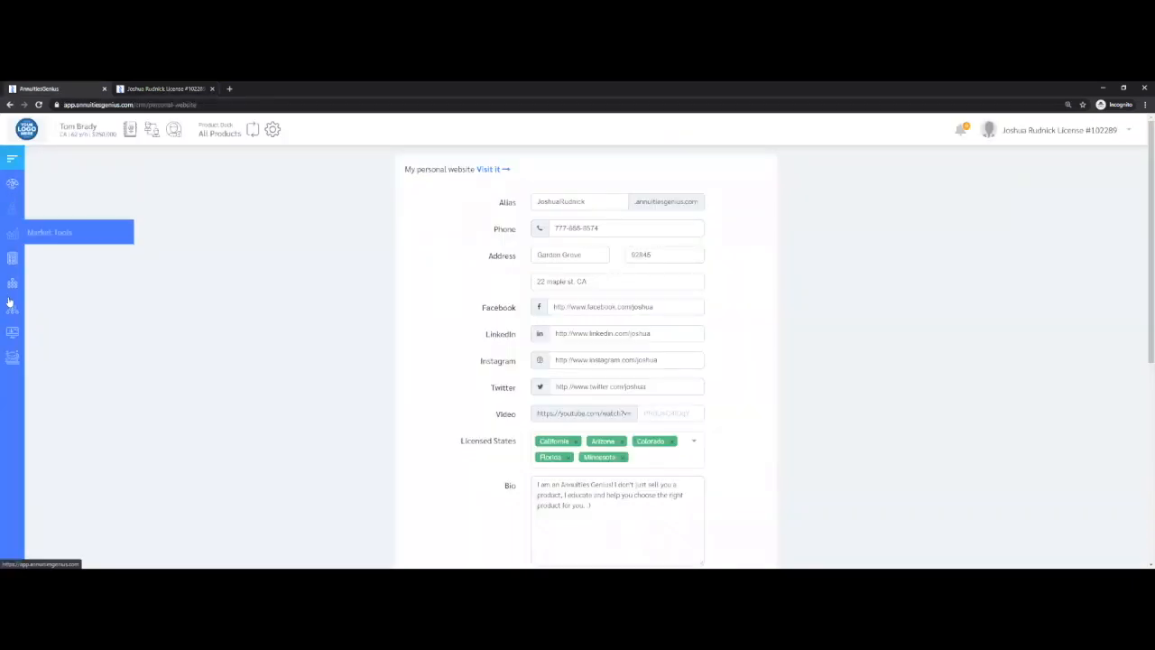
# Look through the Clients list in Client Management and open the California client with a $300,000 investment near its end
pyautogui.moveTo(9, 305)
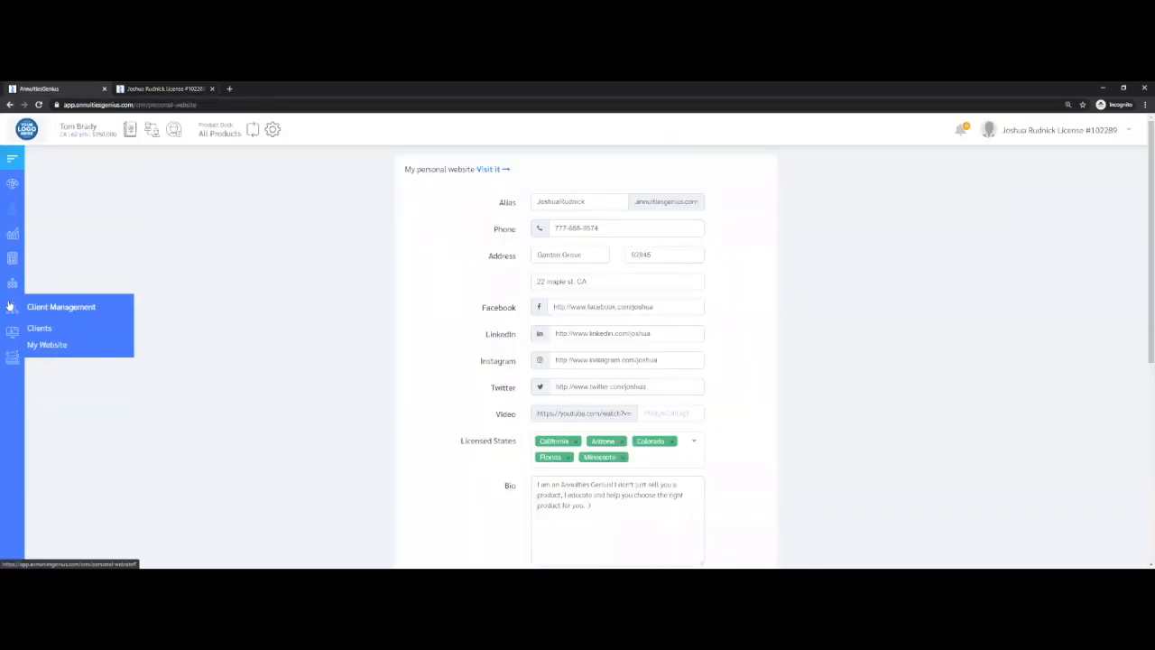
pyautogui.click(49, 331)
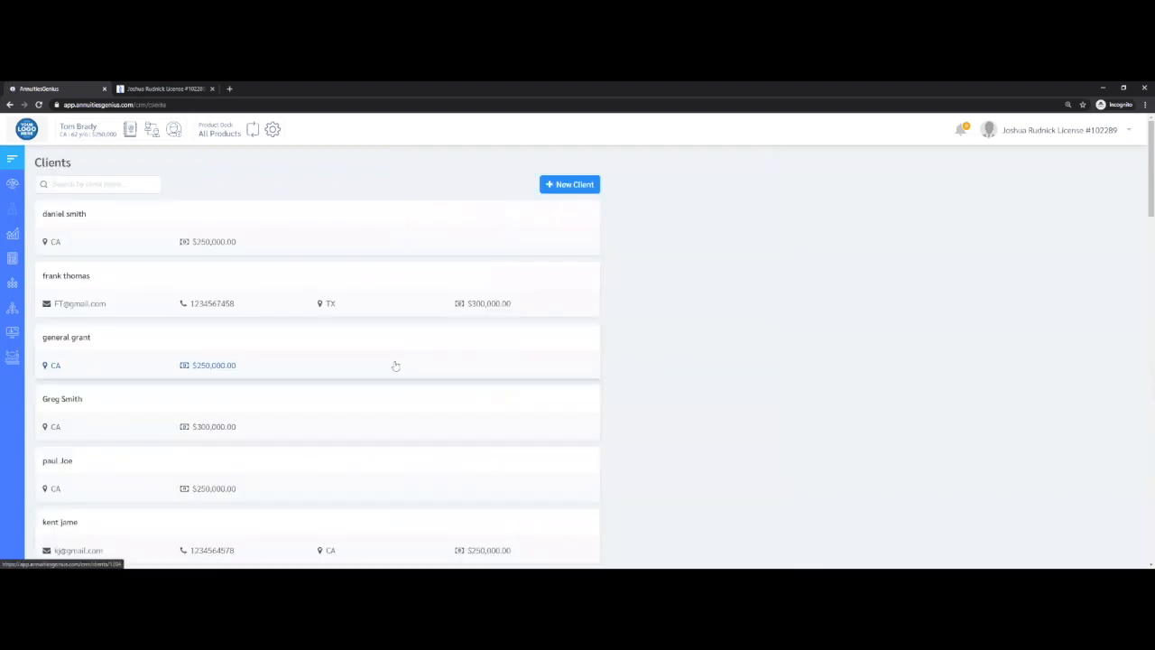
pyautogui.scroll(-10, 396, 365)
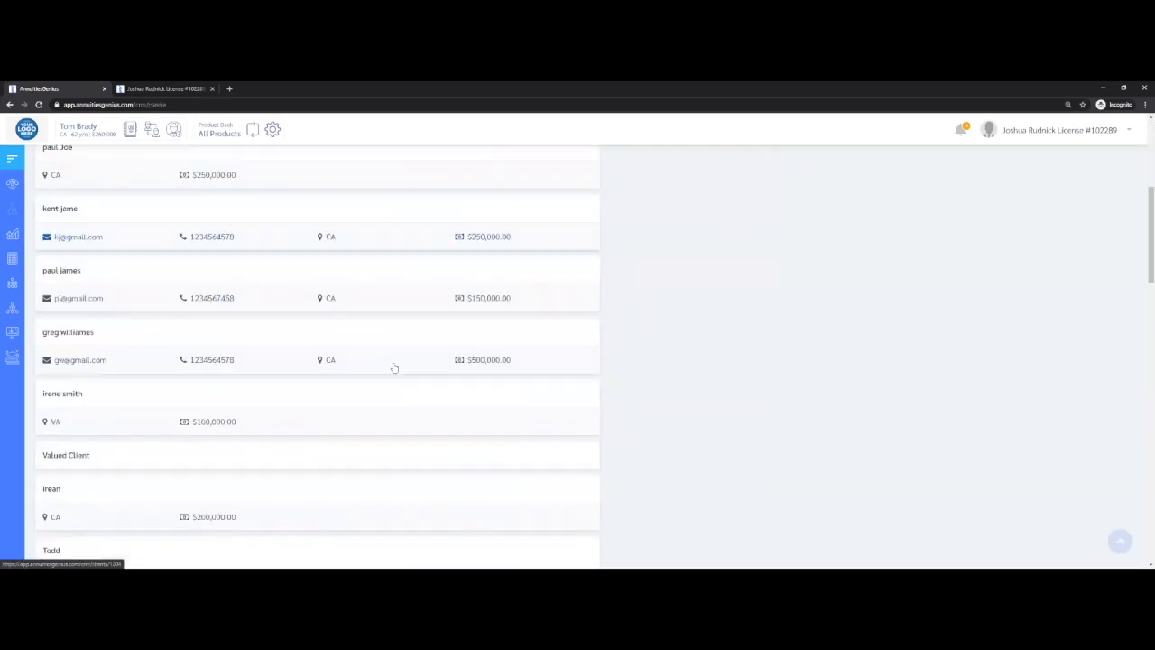
pyautogui.scroll(-8, 363, 418)
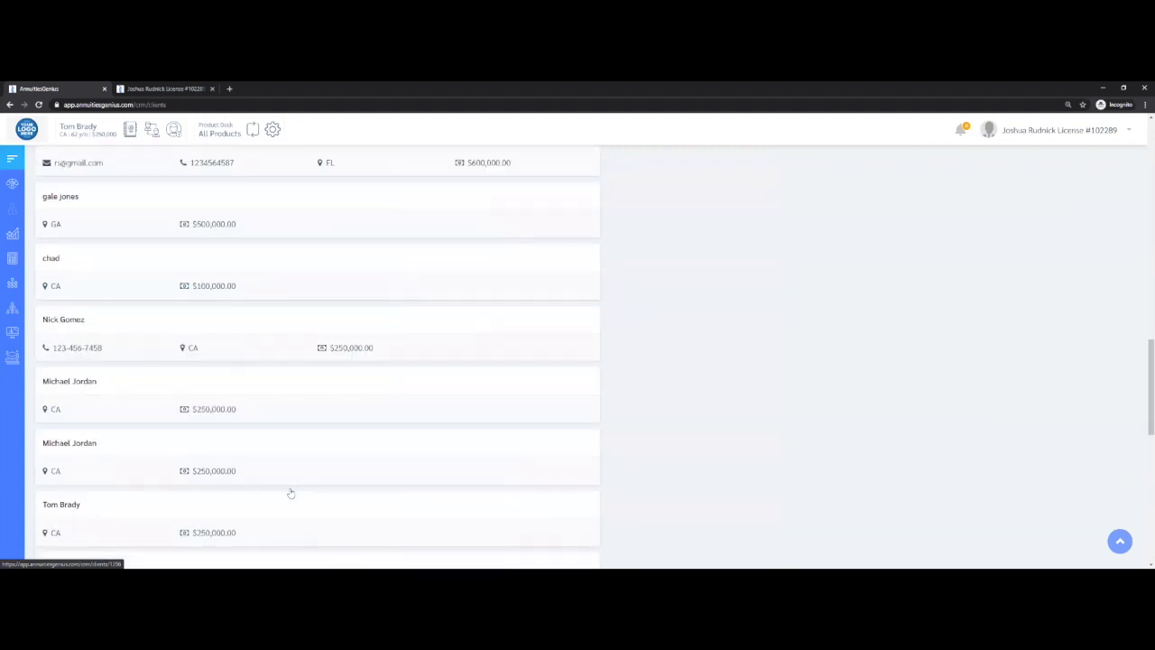
pyautogui.scroll(-10, 292, 337)
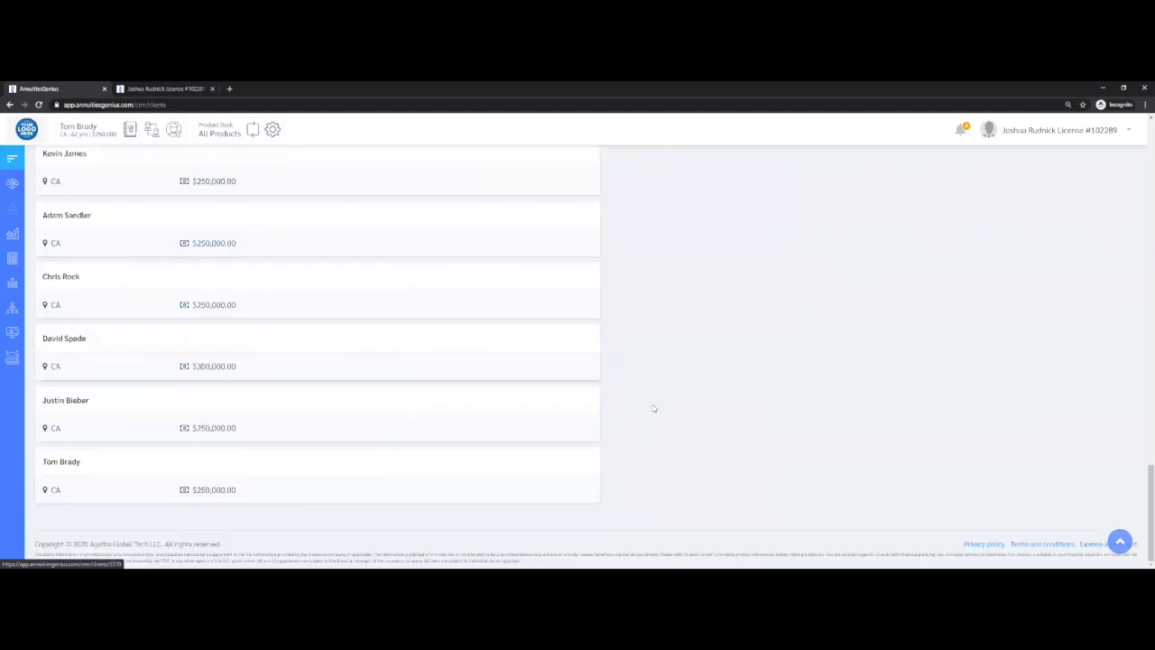
pyautogui.click(64, 338)
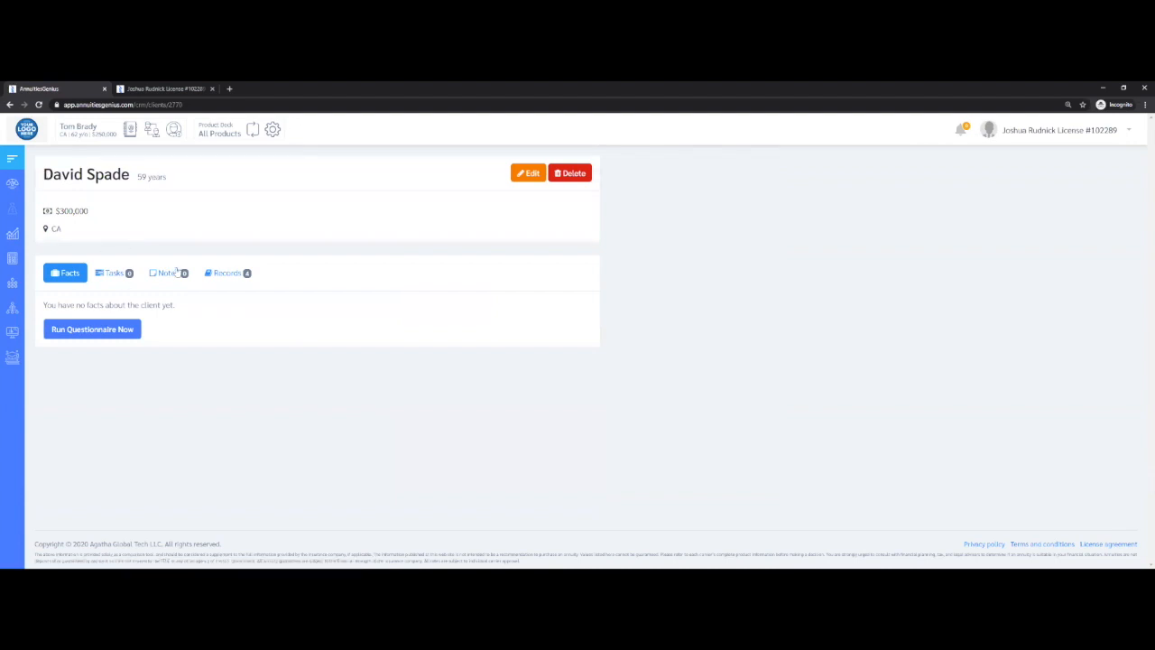
# Compare the active client with the opened record, and make the opened record's client the active one
pyautogui.moveTo(61, 128); pyautogui.dragTo(114, 134)
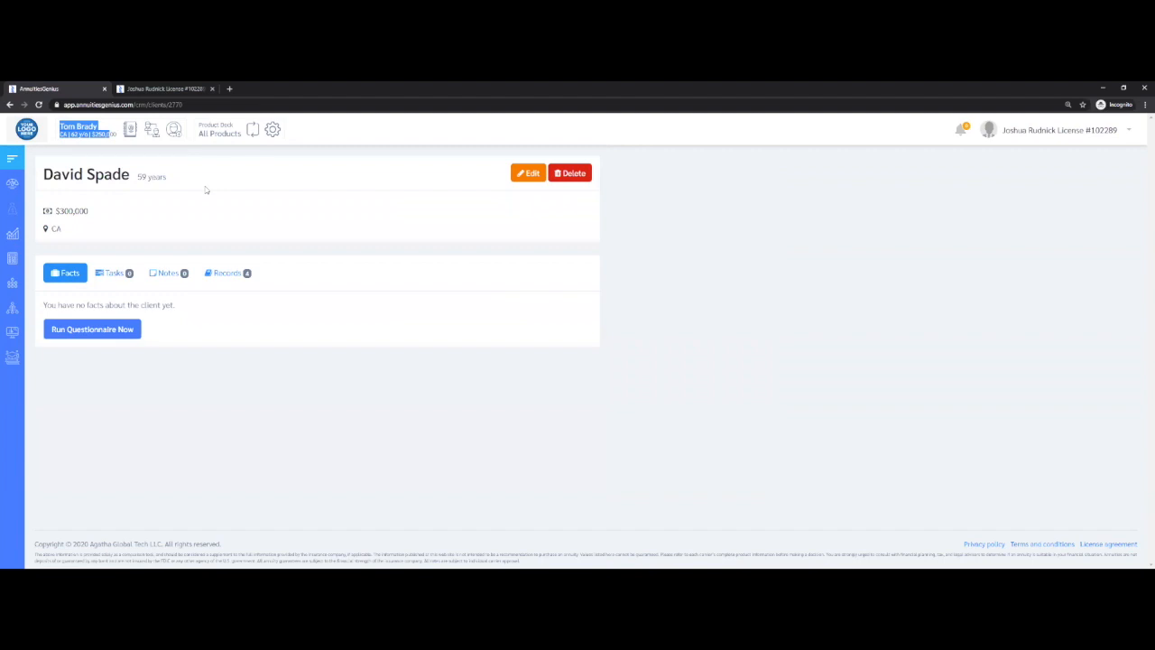
pyautogui.click(224, 169)
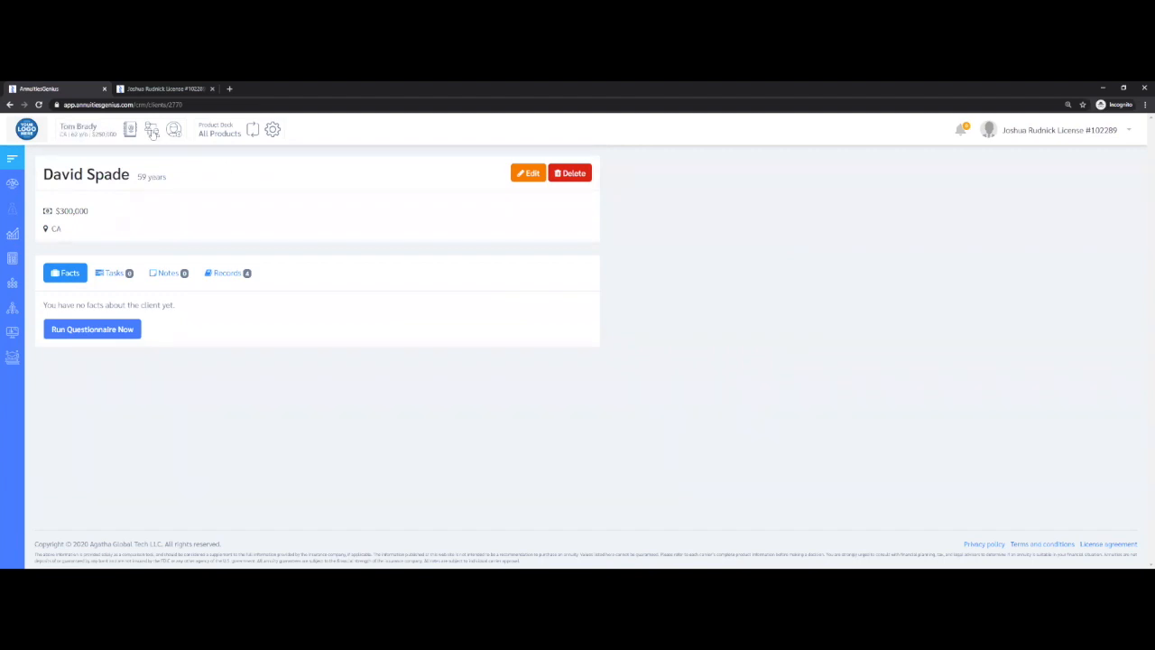
pyautogui.click(152, 132)
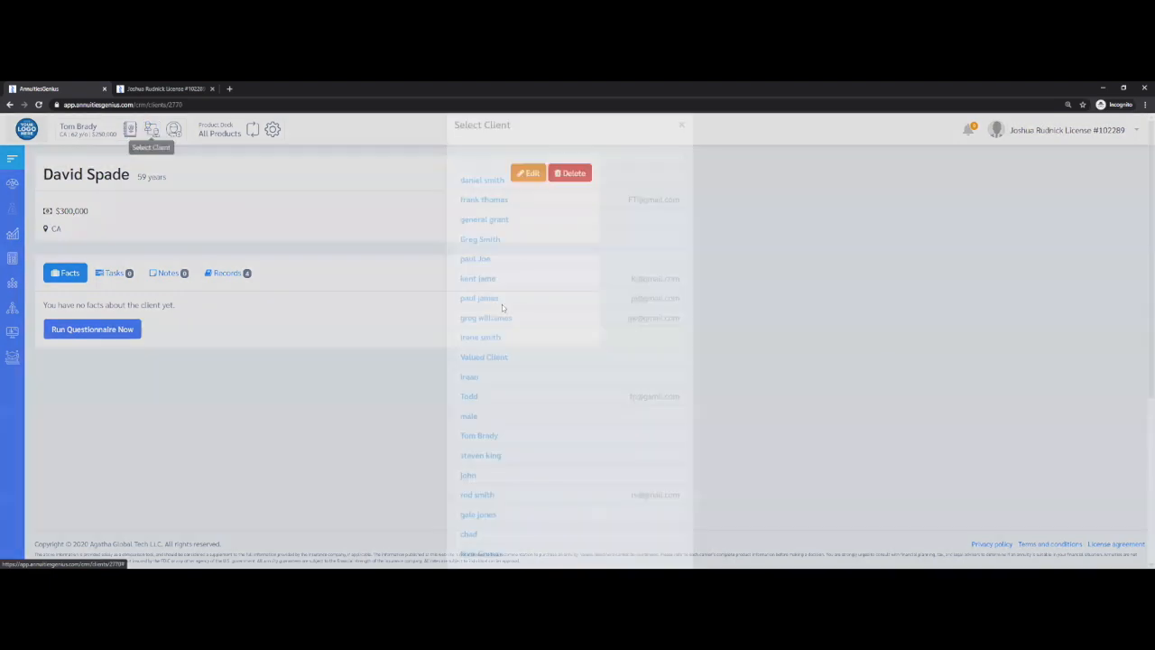
pyautogui.scroll(-3, 523, 379)
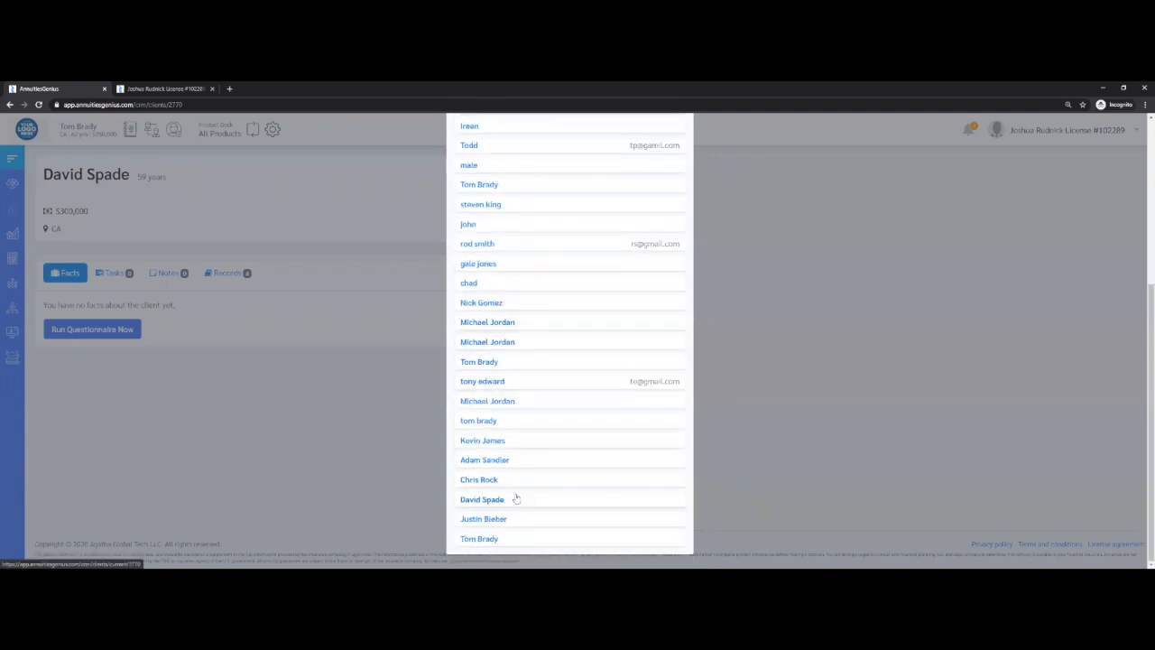
pyautogui.click(516, 499)
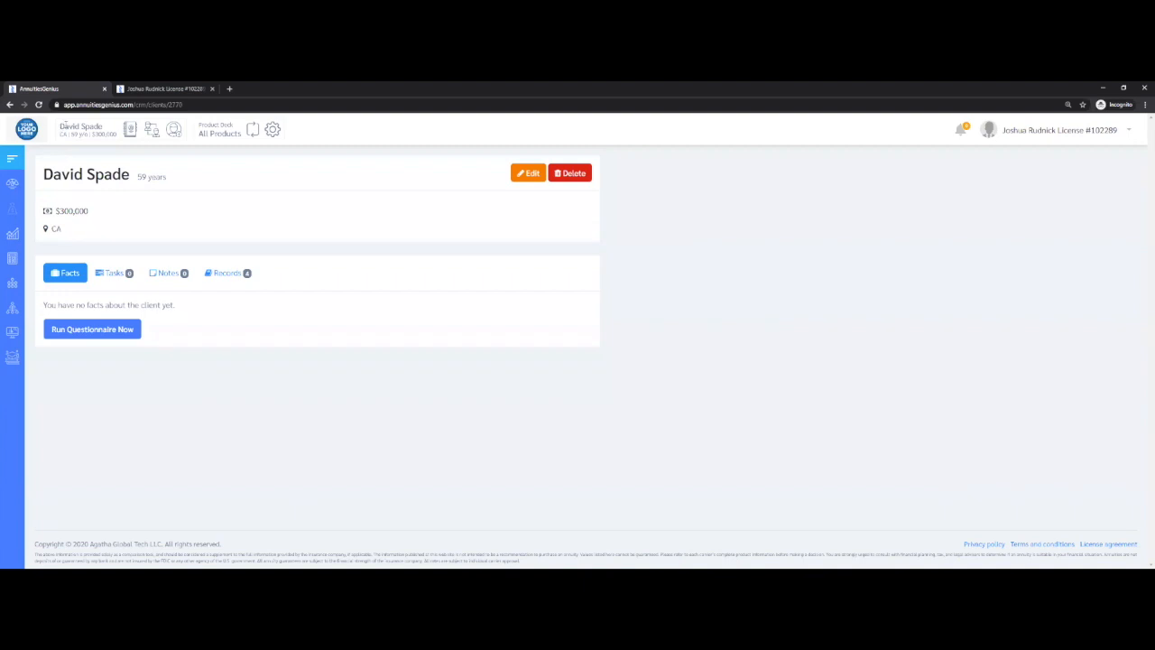
pyautogui.moveTo(118, 134); pyautogui.dragTo(60, 126)
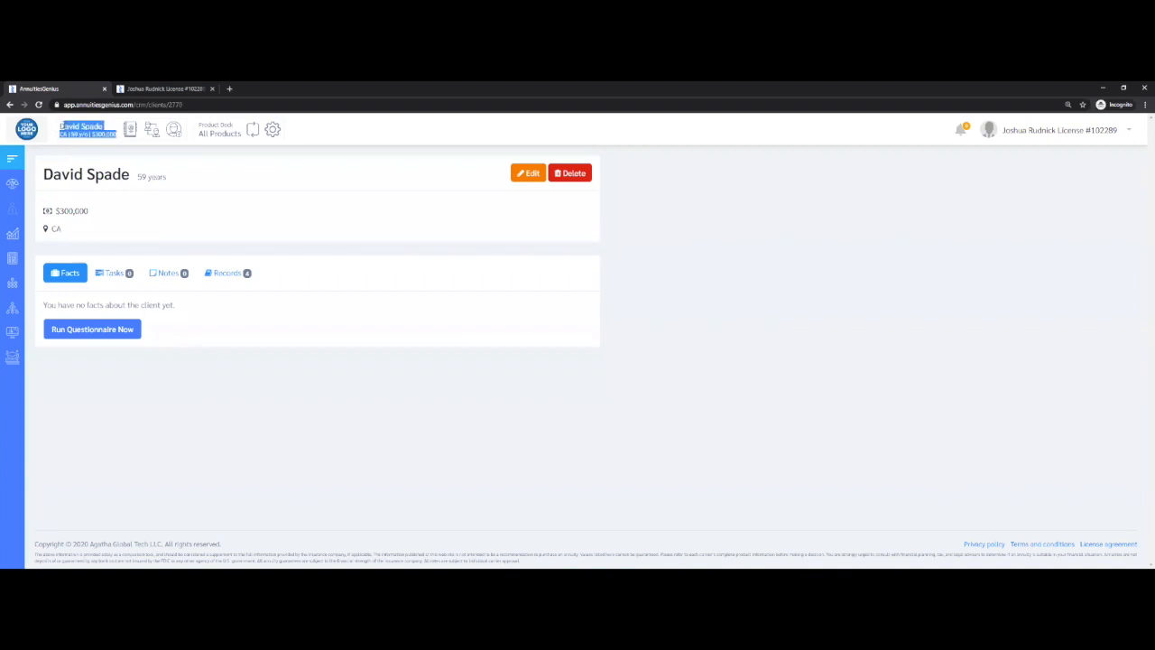
# Open the New Client form and review its contact, state, date of birth and investment fields
pyautogui.moveTo(13, 283)
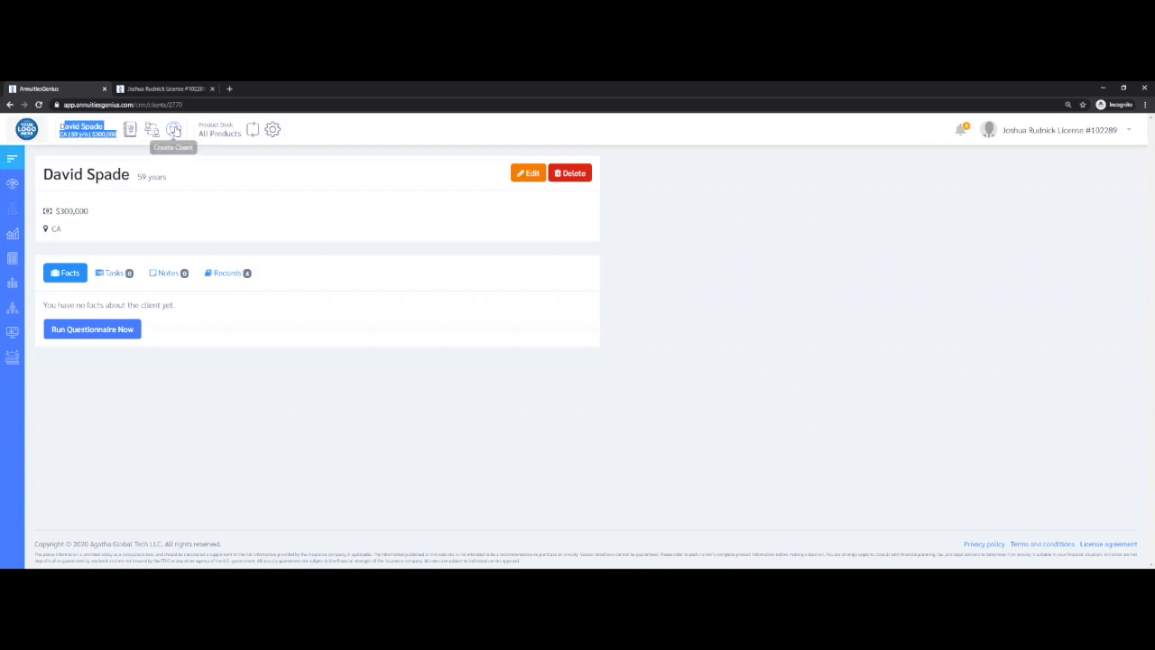
pyautogui.click(174, 130)
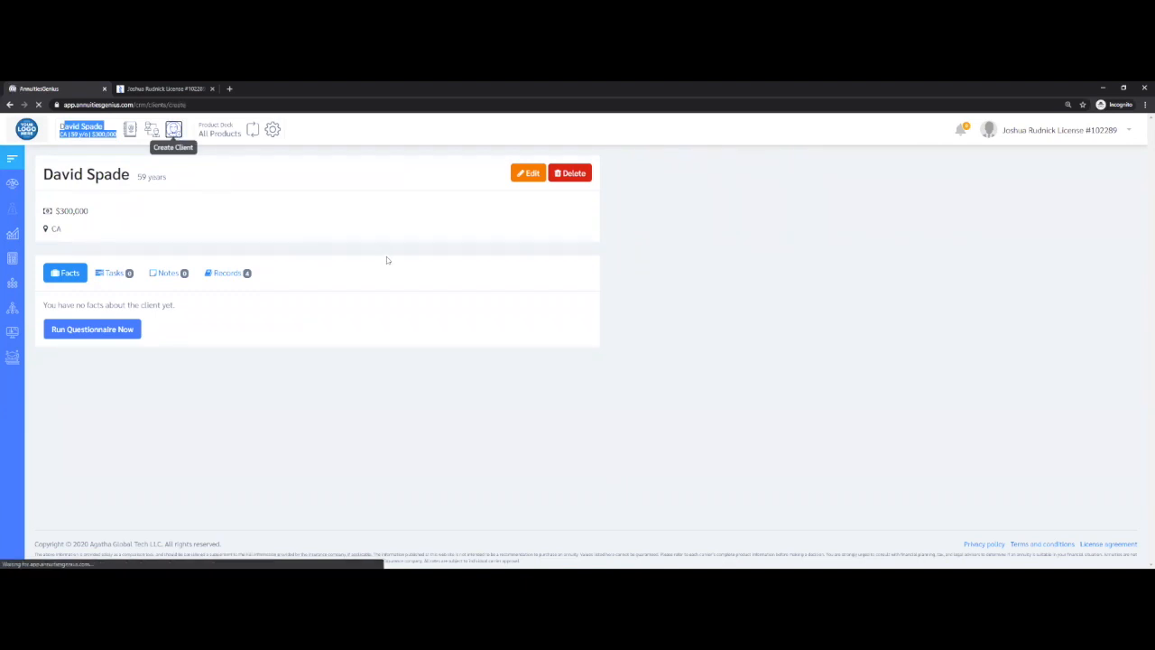
pyautogui.scroll(-4, 355, 301)
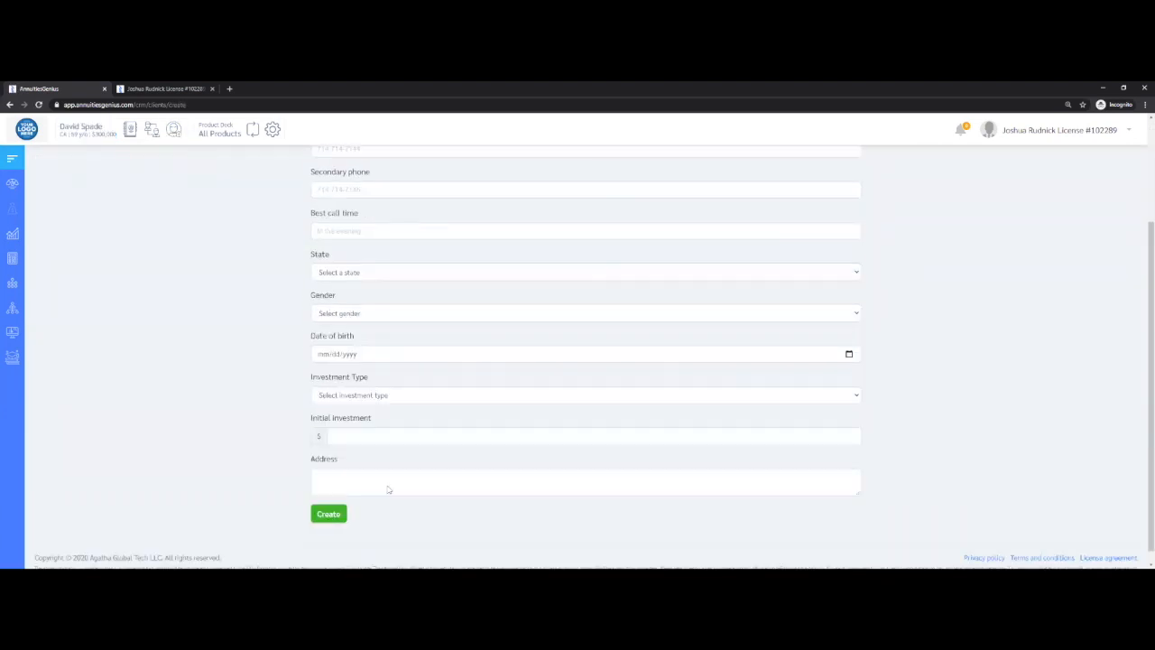
pyautogui.click(329, 501)
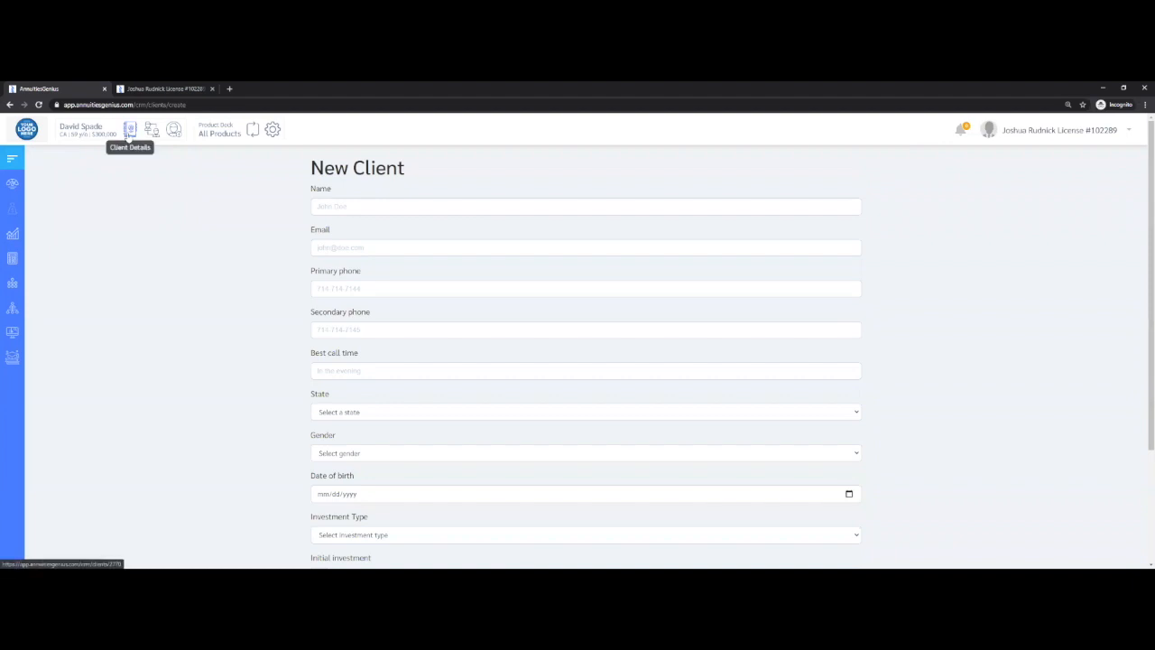
# Open the active client's details, view the editable client information, and return to the client record
pyautogui.click(129, 132)
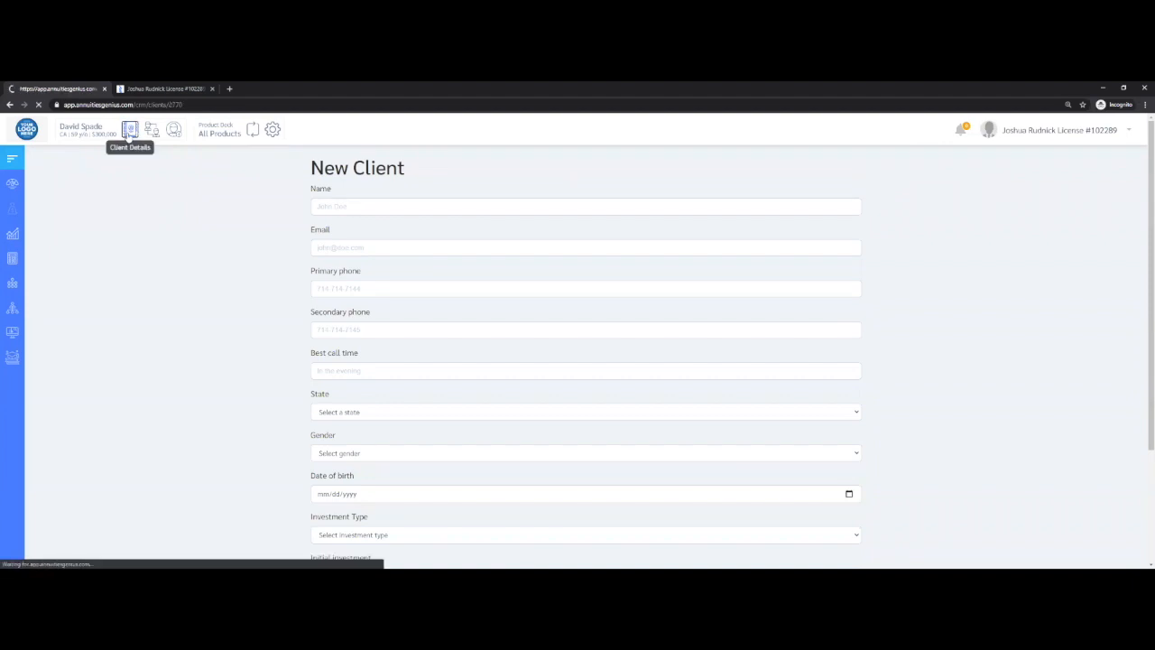
pyautogui.moveTo(43, 174); pyautogui.dragTo(171, 180)
pyautogui.click(529, 174)
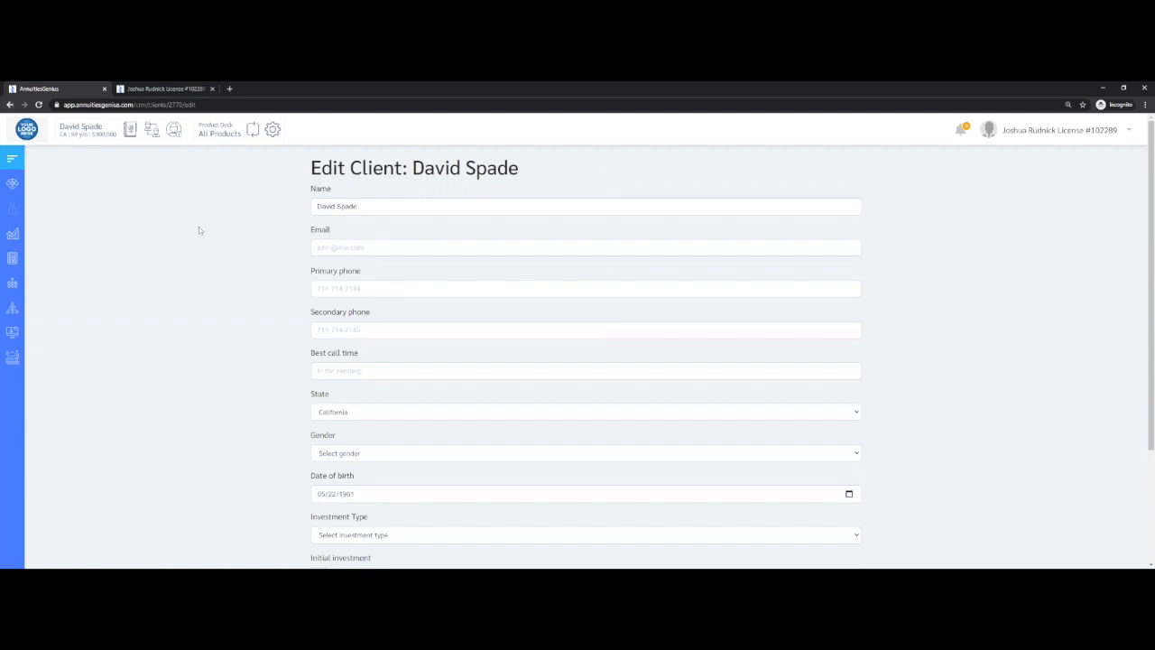
pyautogui.hotkey('alt', 'Left')
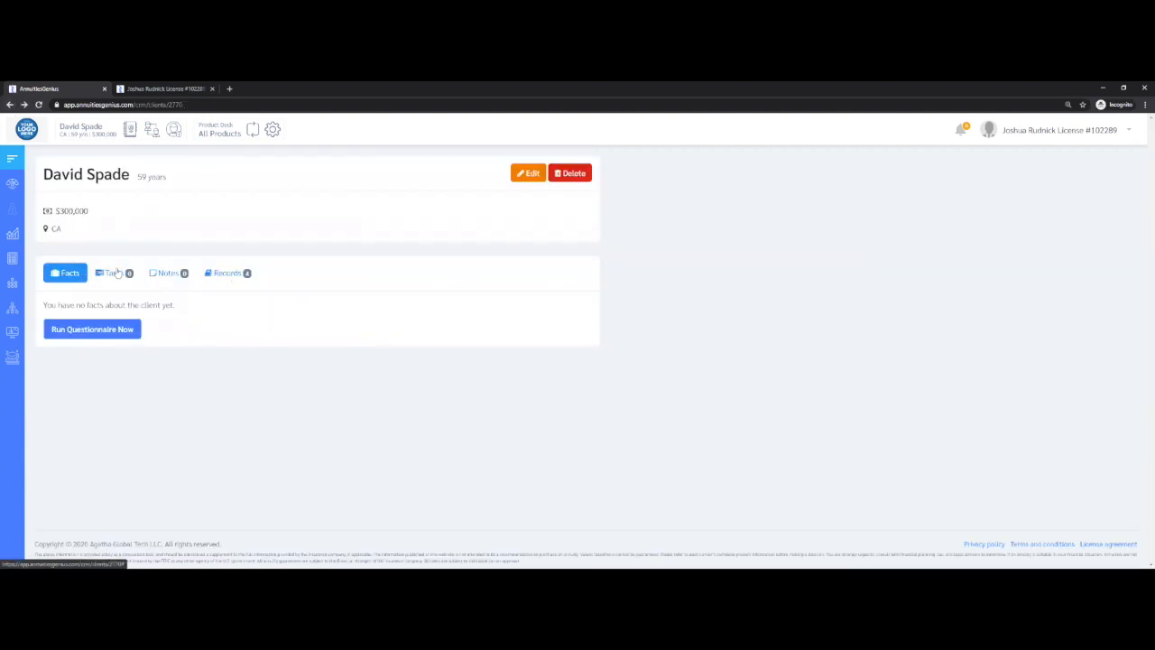
# Review the client's tasks, notes and saved records, and open the suitability questionnaire from the client's facts
pyautogui.click(113, 273)
pyautogui.click(176, 273)
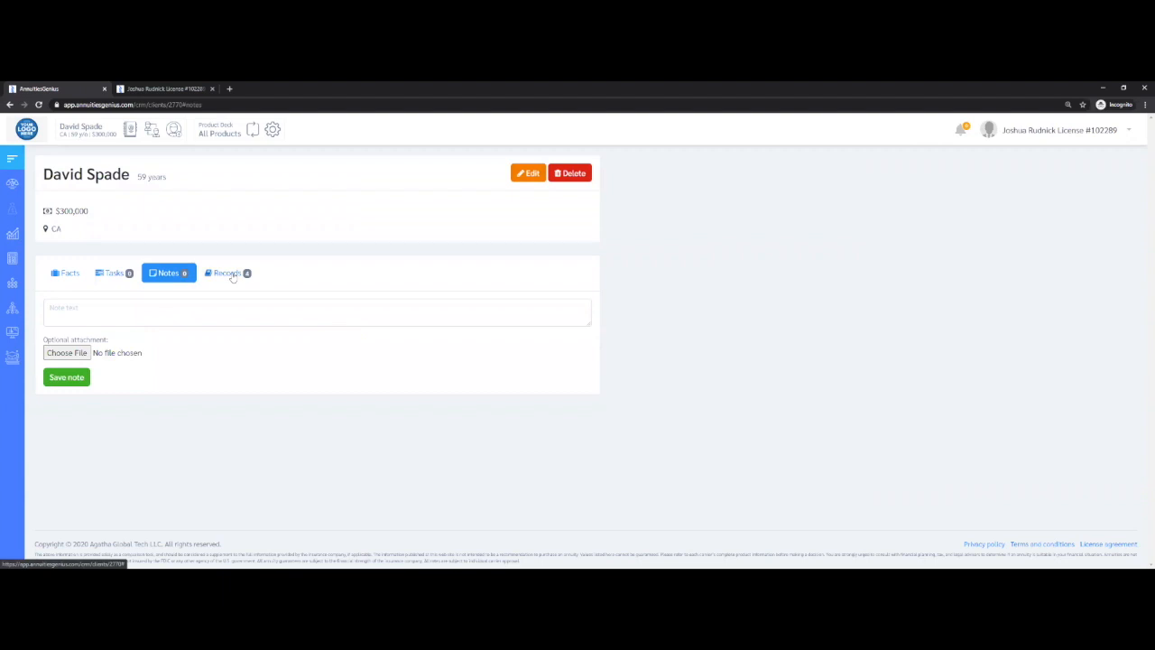
pyautogui.click(232, 275)
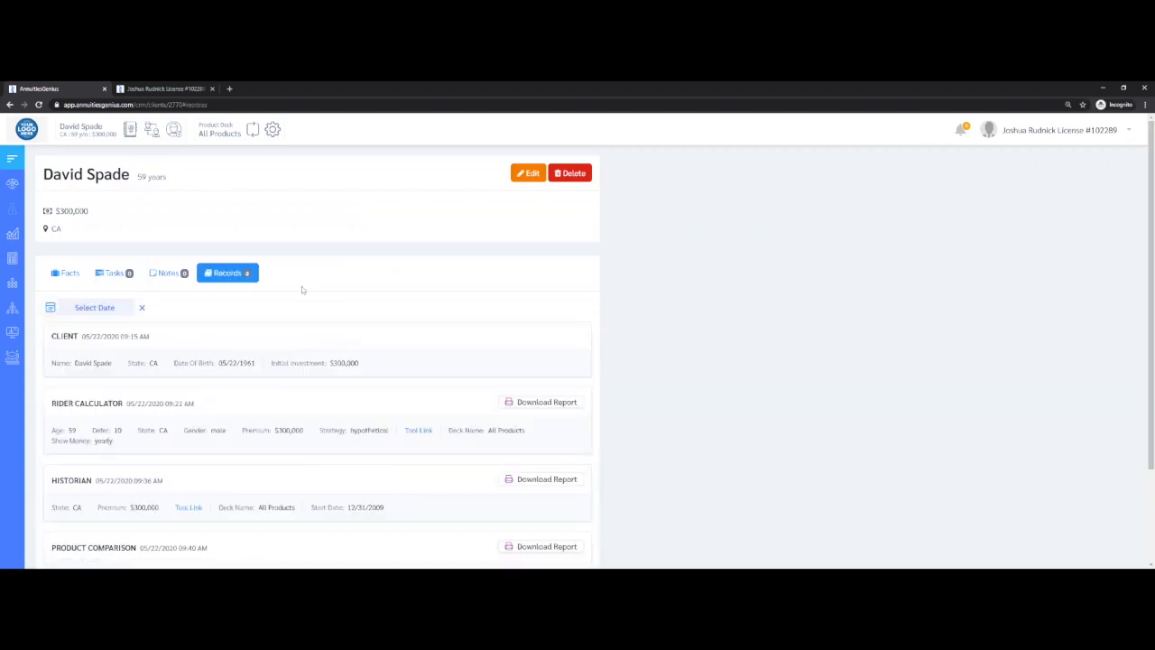
pyautogui.scroll(-2, 428, 340)
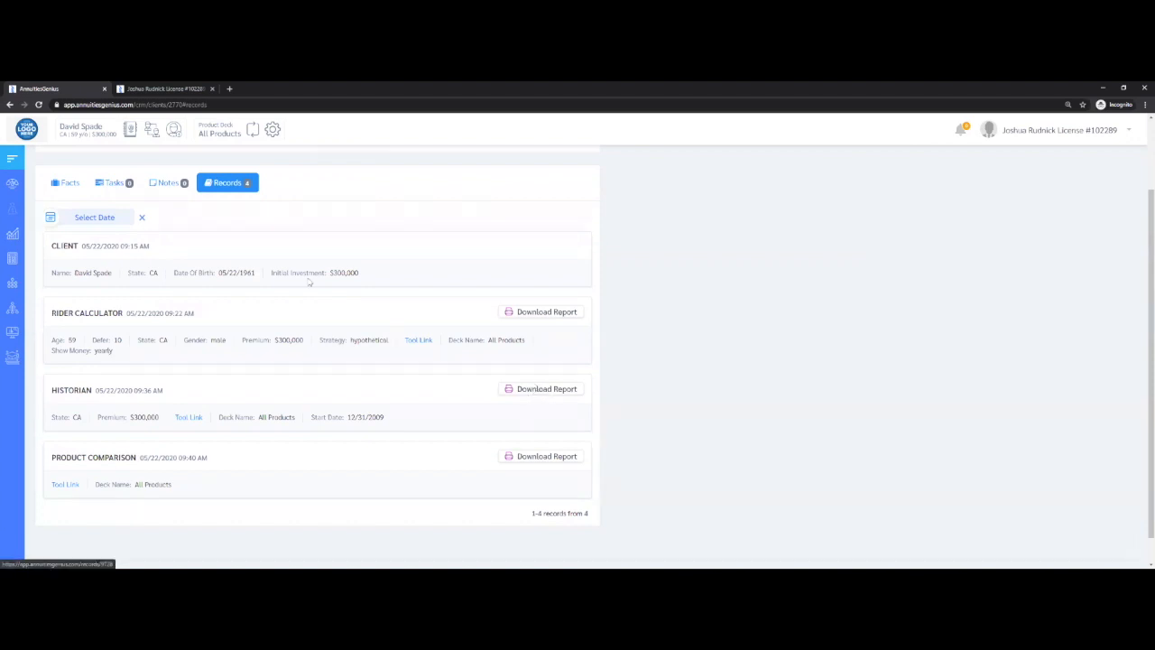
pyautogui.scroll(2, 59, 282)
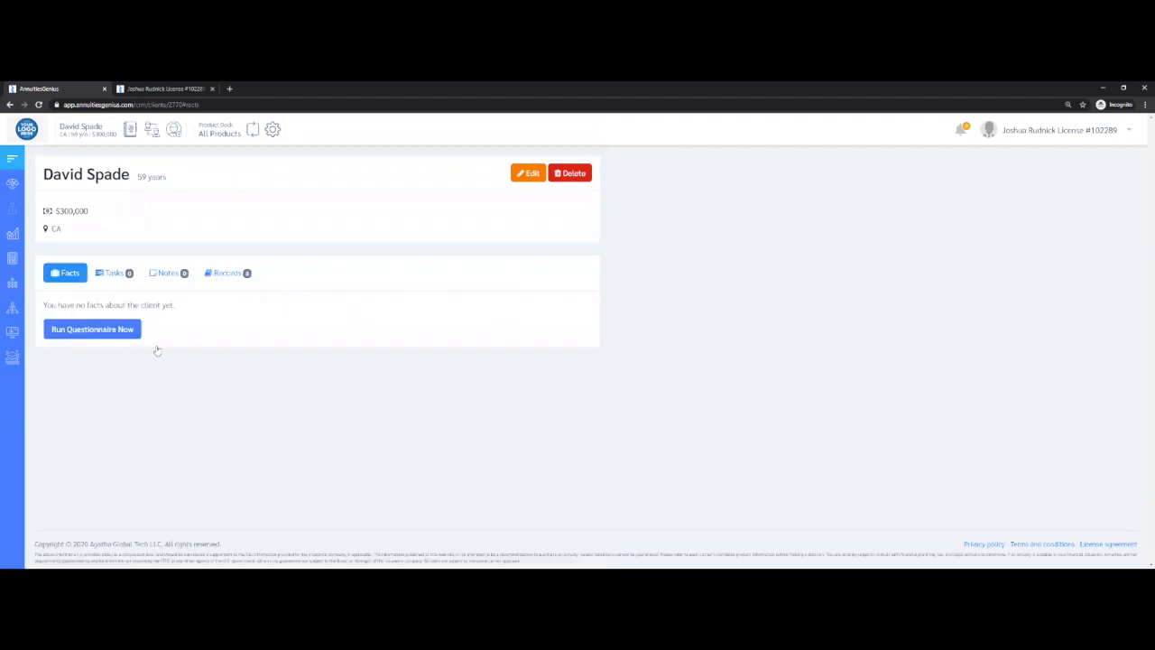
pyautogui.click(92, 329)
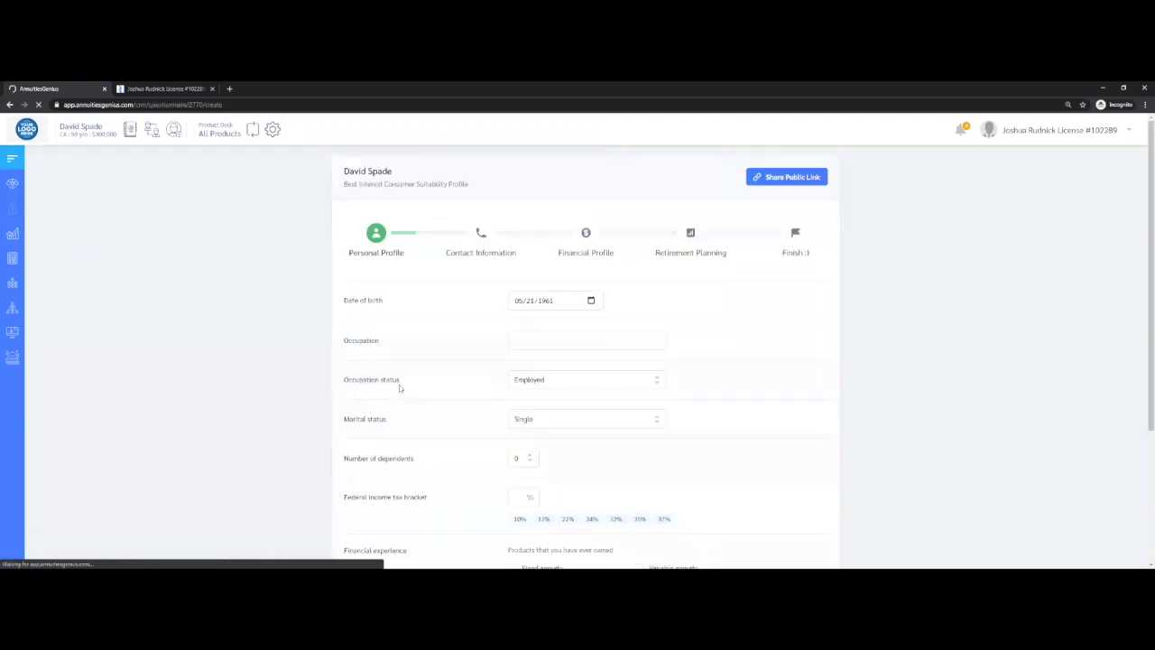
# Visit Genius University from the dashboard and review the webinar recordings, including Compliance, Recordkeeping and REG BI
pyautogui.click(17, 185)
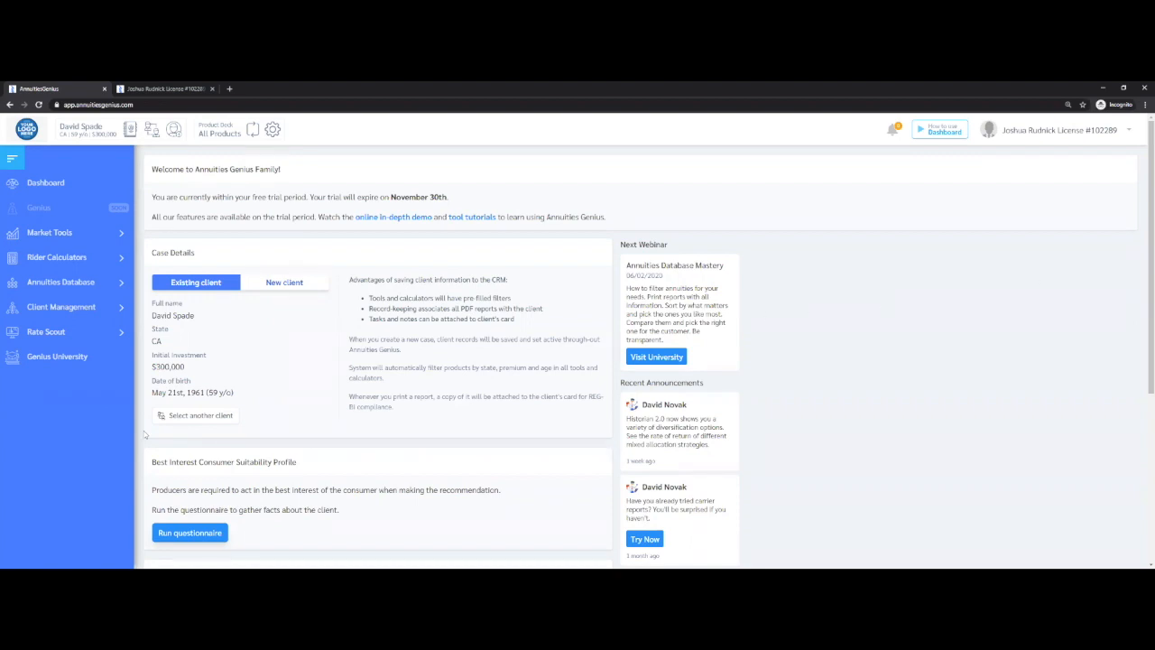
pyautogui.click(52, 361)
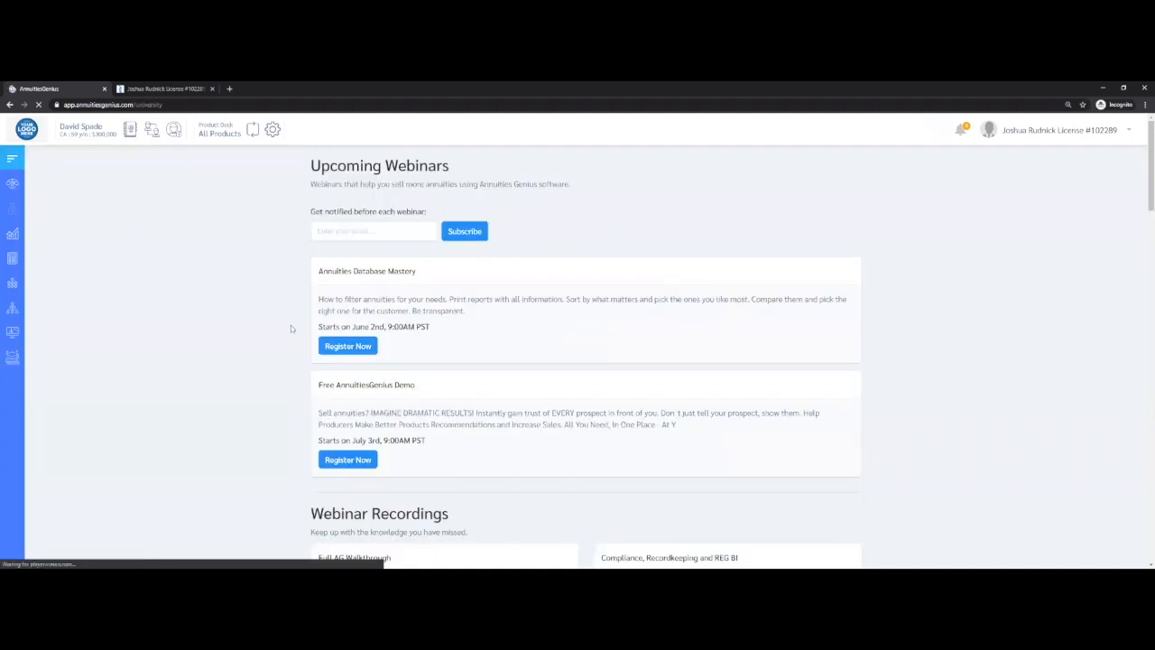
pyautogui.scroll(-3, 291, 325)
pyautogui.moveTo(601, 287); pyautogui.dragTo(774, 296)
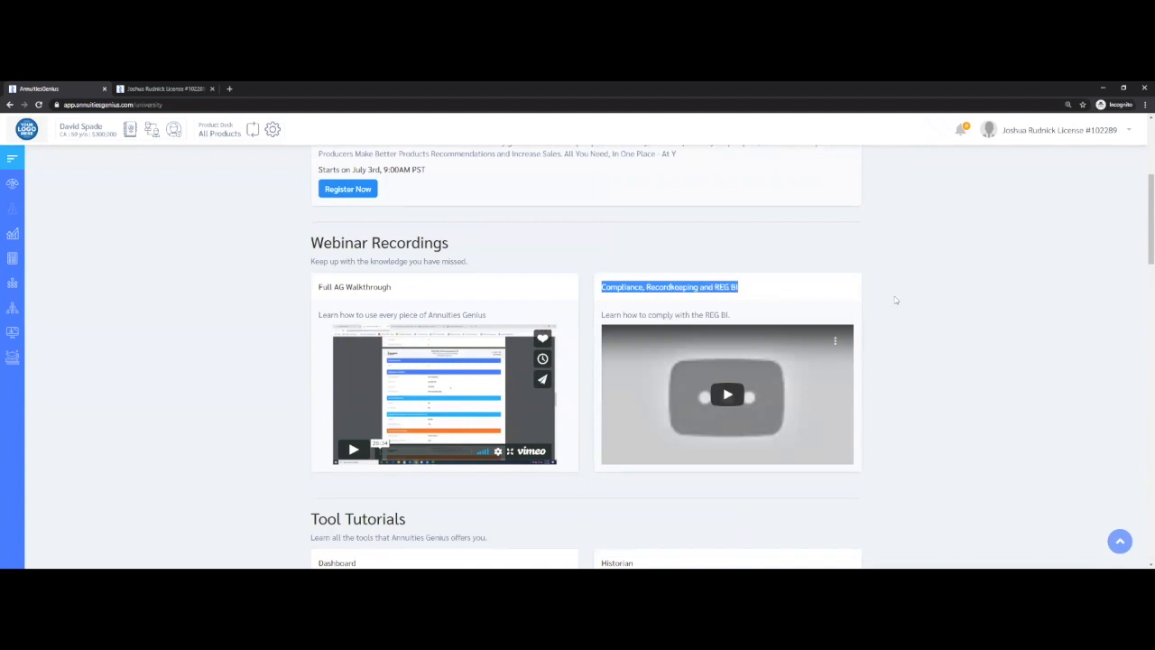
pyautogui.click(922, 299)
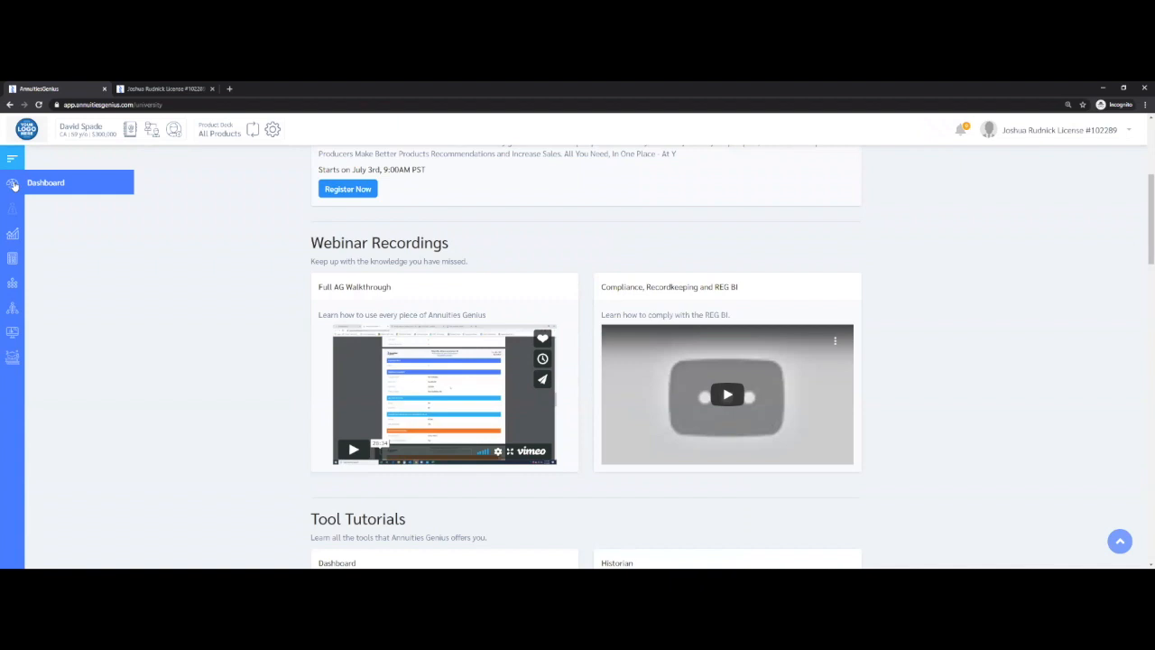
# Return to the dashboard and look over the case details, suitability profile and Find Solution sections
pyautogui.click(60, 190)
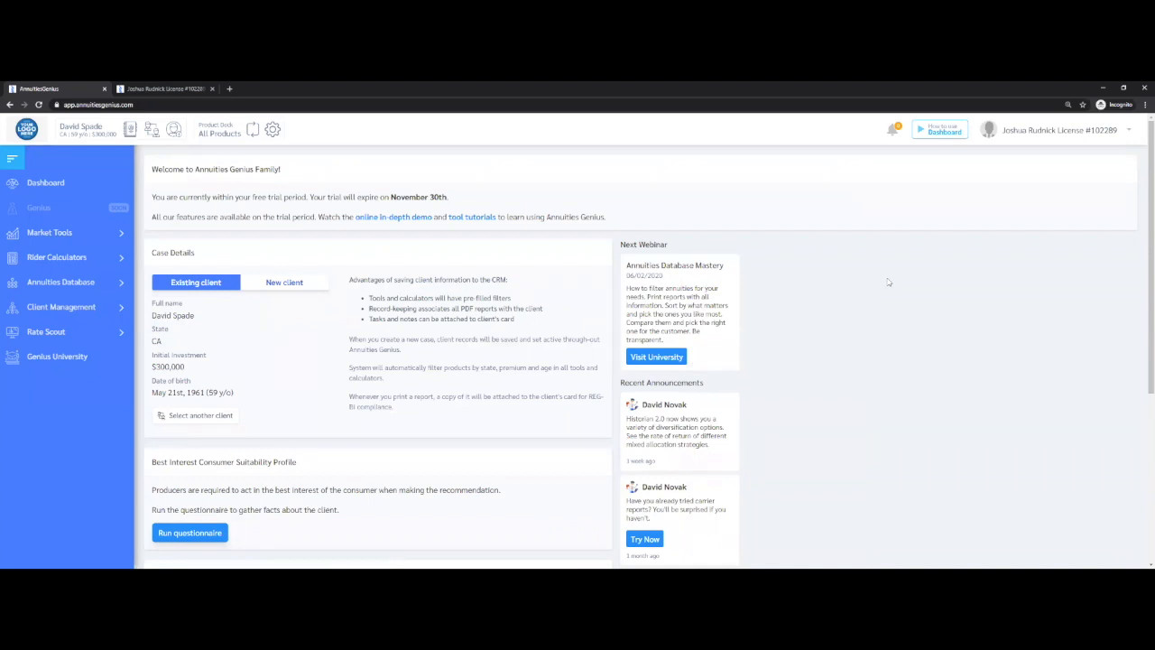
pyautogui.scroll(-1, 886, 280)
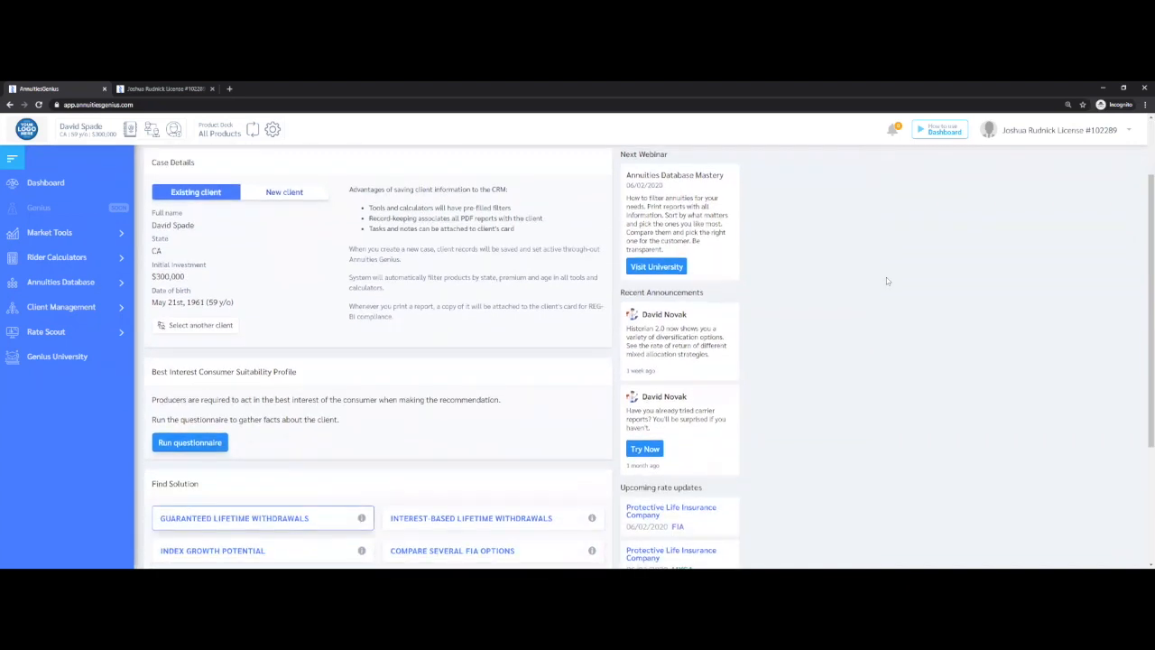
pyautogui.scroll(1, 886, 281)
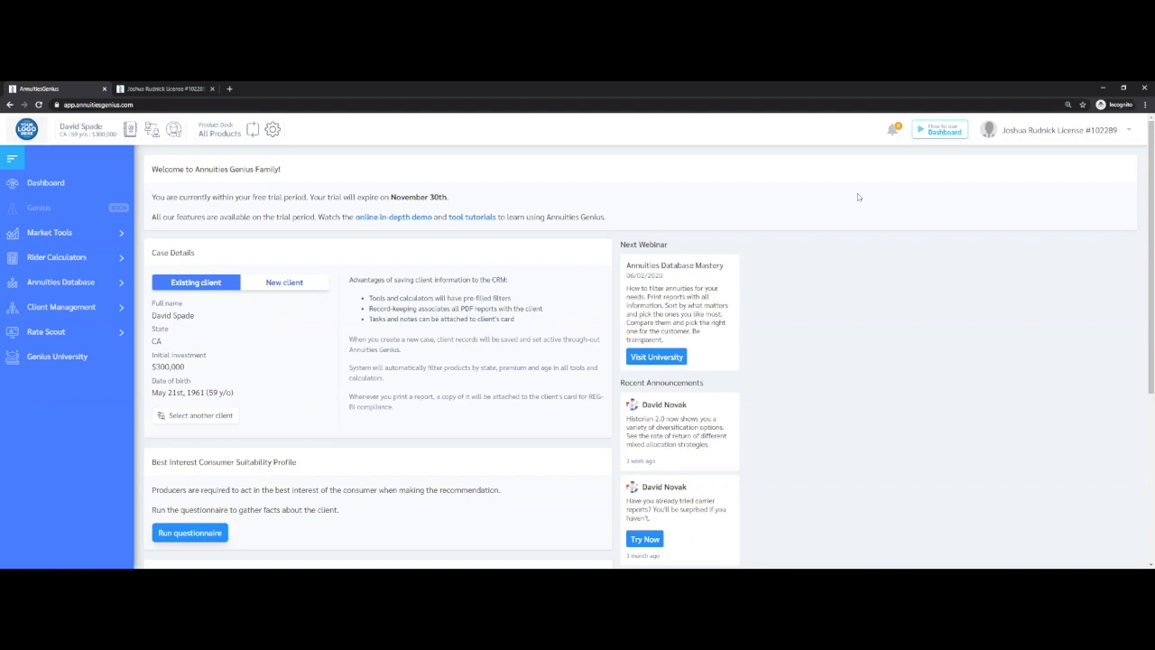
# Expand Market Tools, Rider Calculators, Annuities Database, Client Management and Rate Scout to look over the available tools
pyautogui.click(87, 234)
pyautogui.click(83, 360)
pyautogui.scroll(-1, 83, 363)
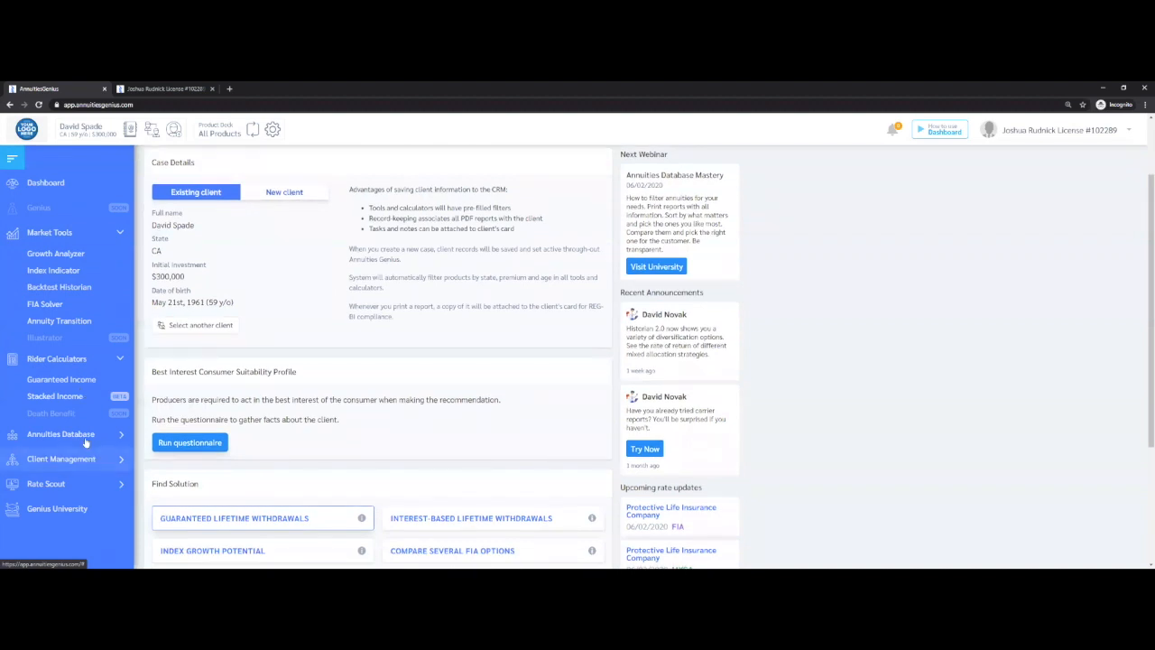
pyautogui.click(83, 440)
pyautogui.scroll(-2, 80, 453)
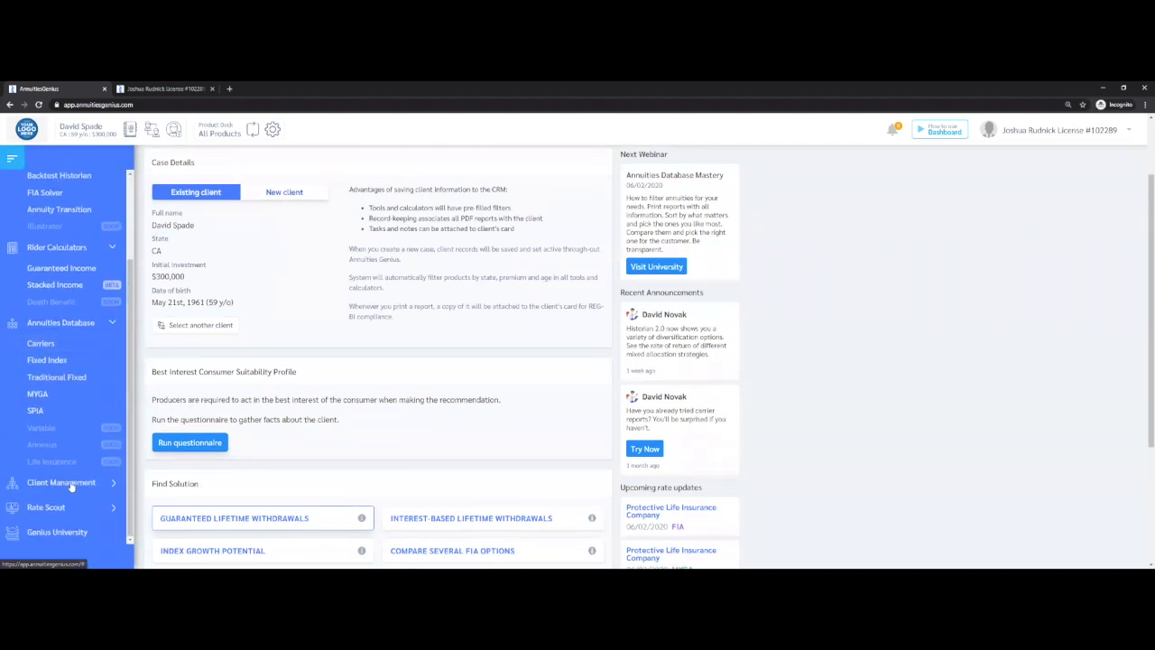
pyautogui.click(72, 484)
pyautogui.scroll(-1, 74, 460)
pyautogui.click(72, 503)
pyautogui.scroll(-1, 68, 492)
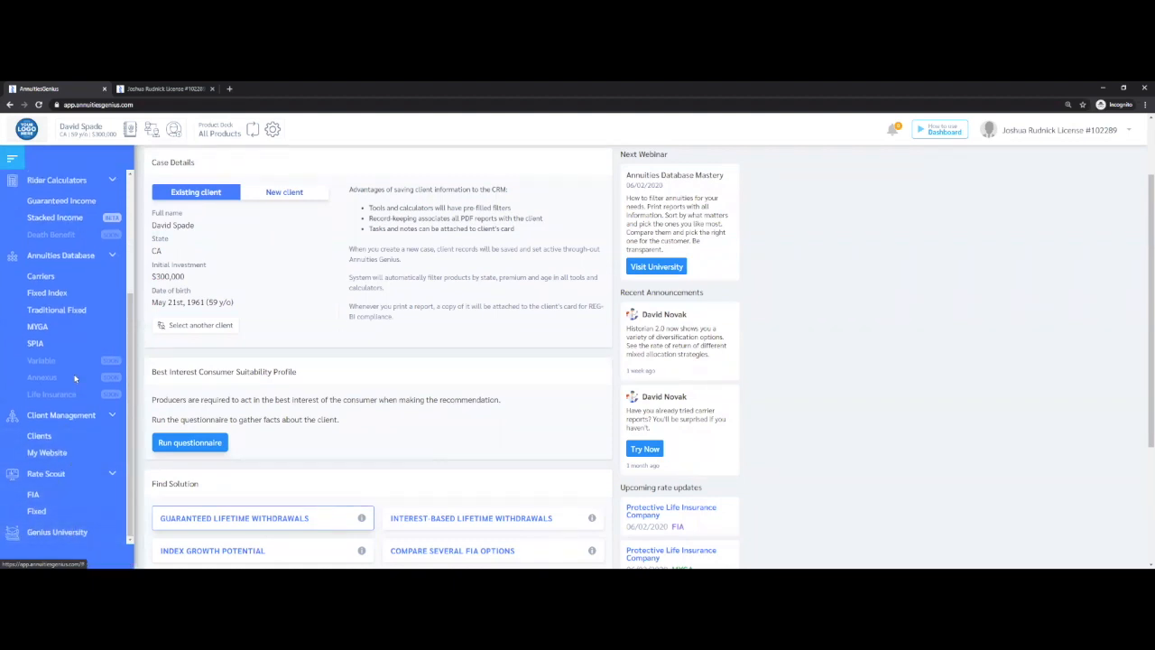
# Open the Fixed Index section of the annuities database and browse its product list
pyautogui.scroll(2, 74, 377)
pyautogui.scroll(1, 74, 377)
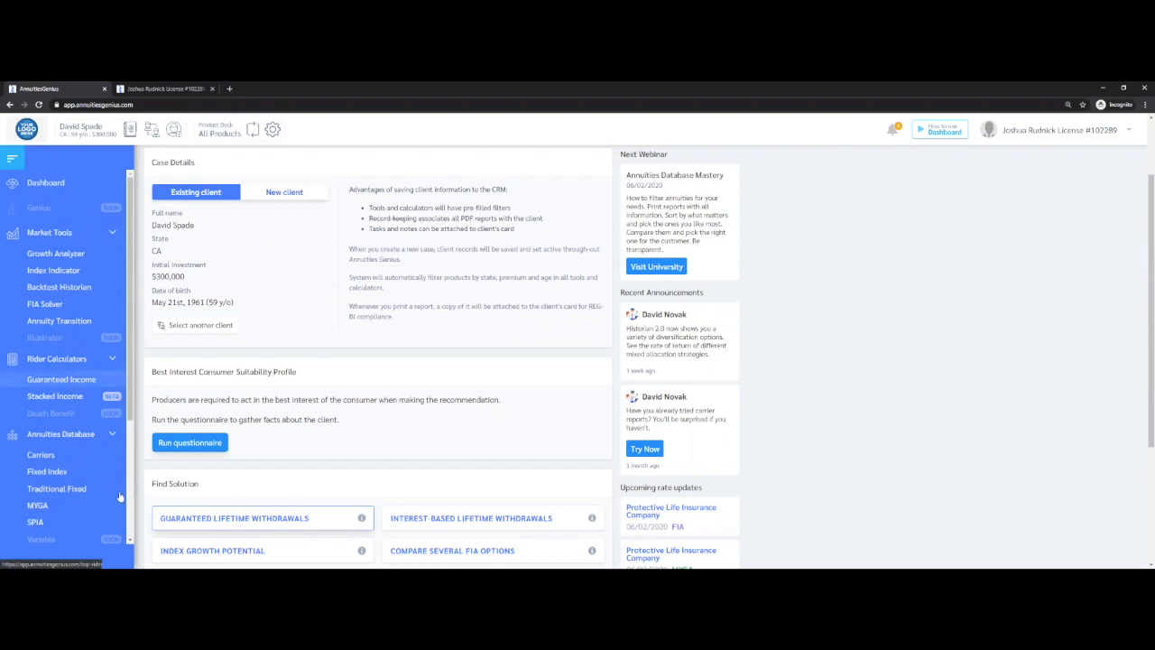
pyautogui.scroll(-2, 130, 540)
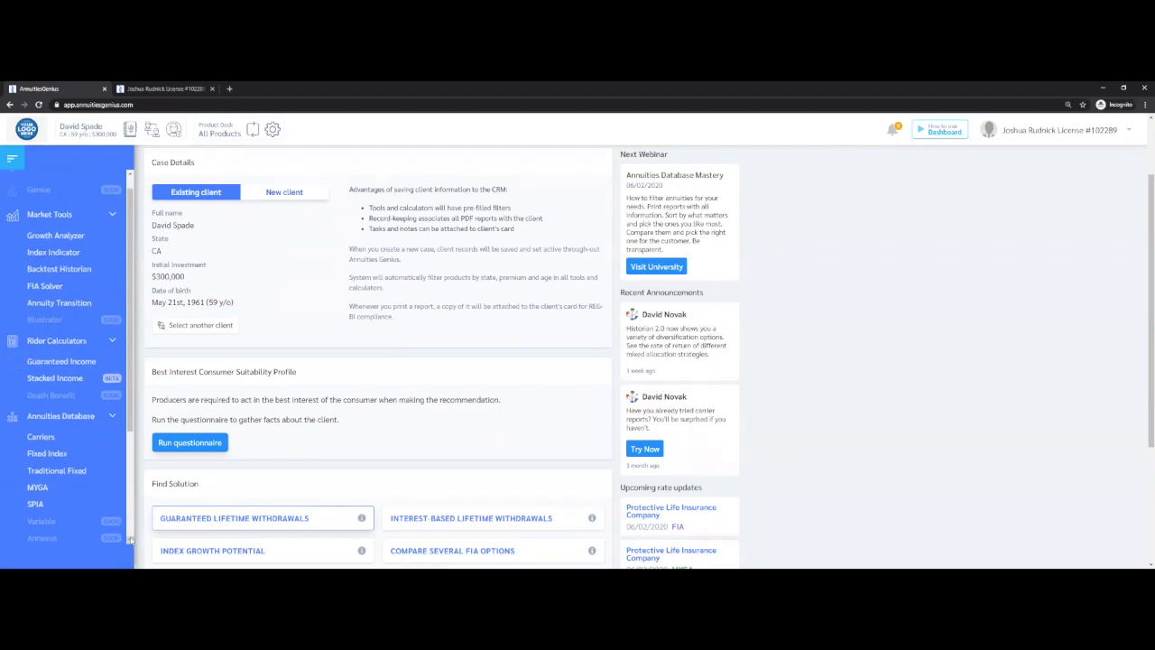
pyautogui.scroll(-2, 129, 540)
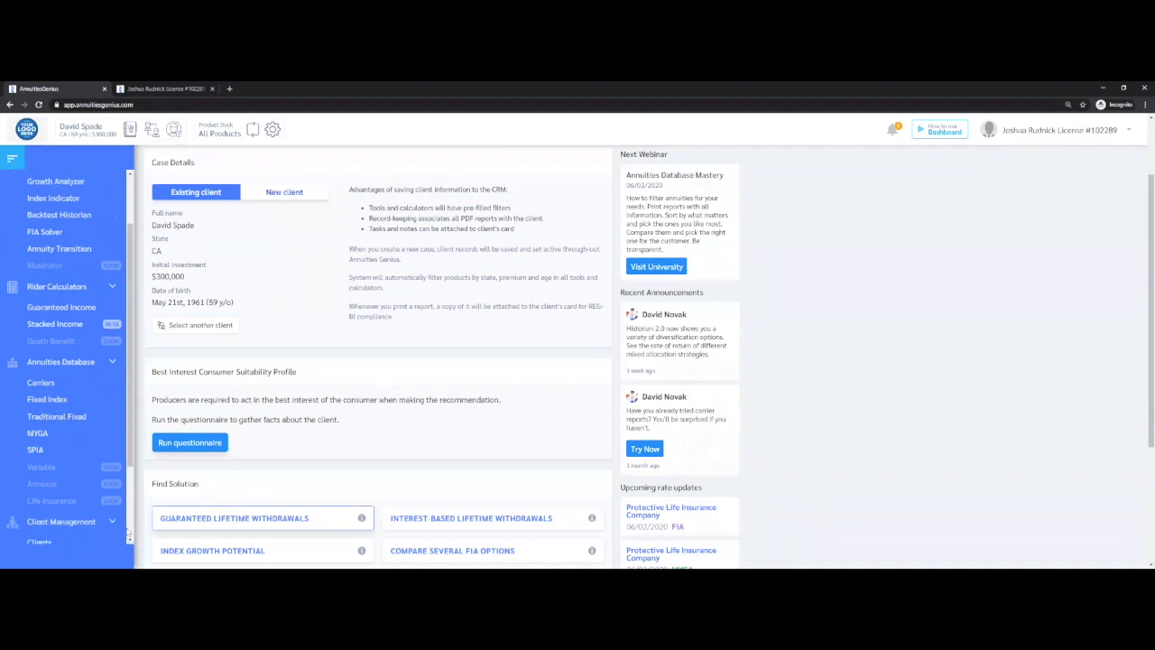
pyautogui.click(55, 402)
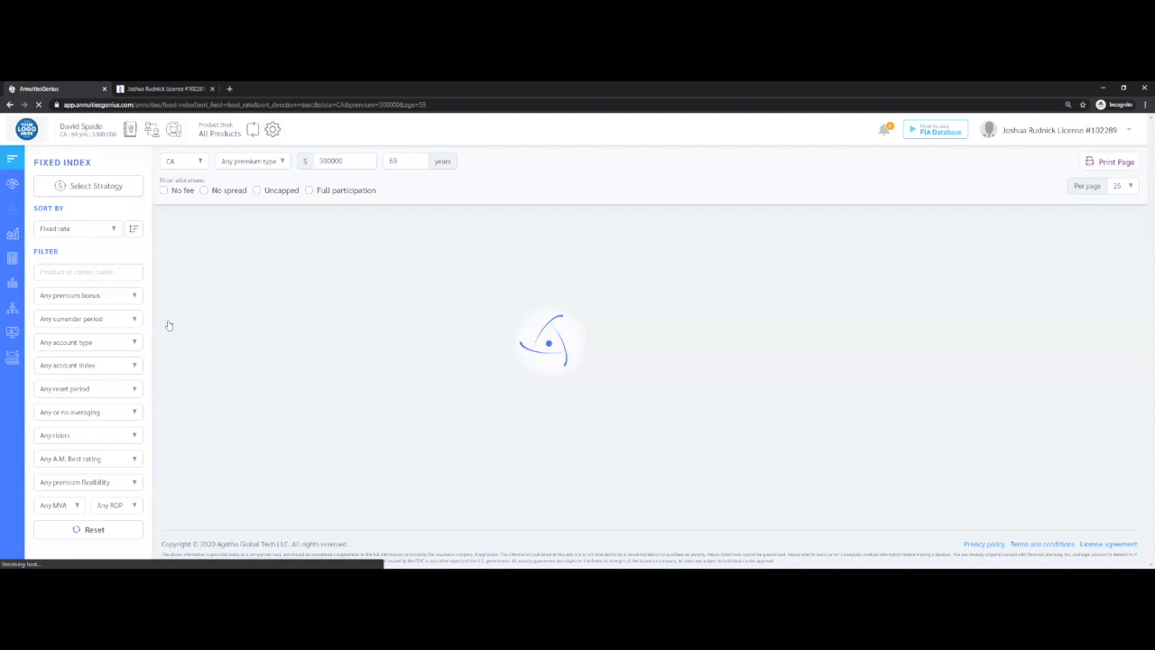
pyautogui.scroll(-3, 179, 292)
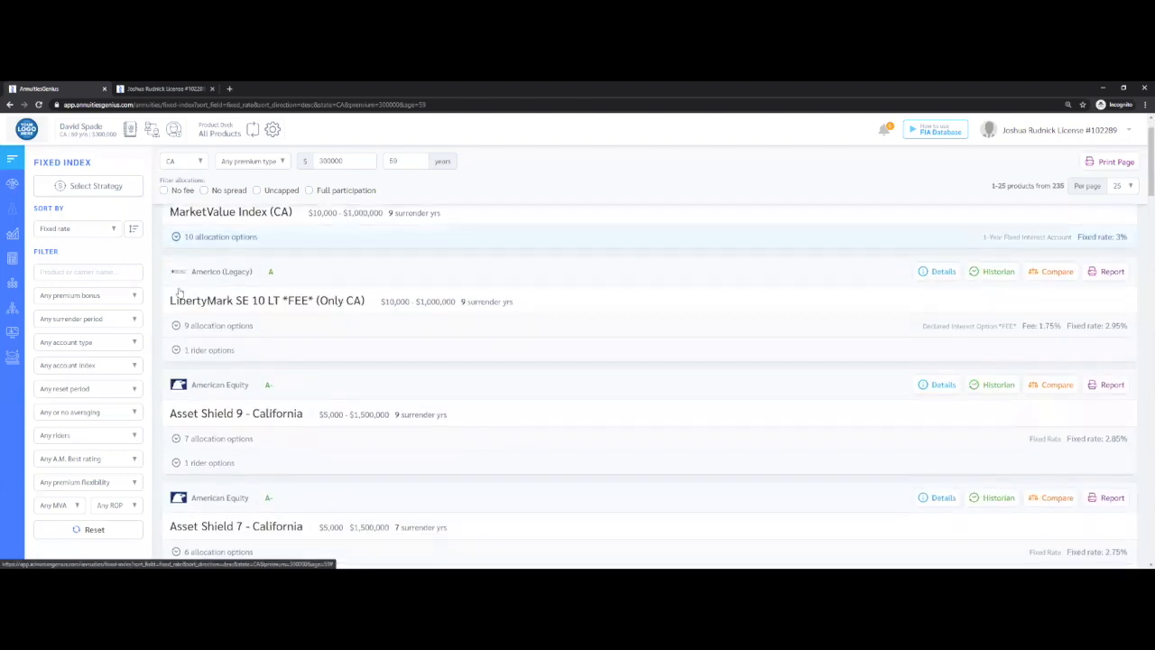
pyautogui.scroll(-3, 179, 292)
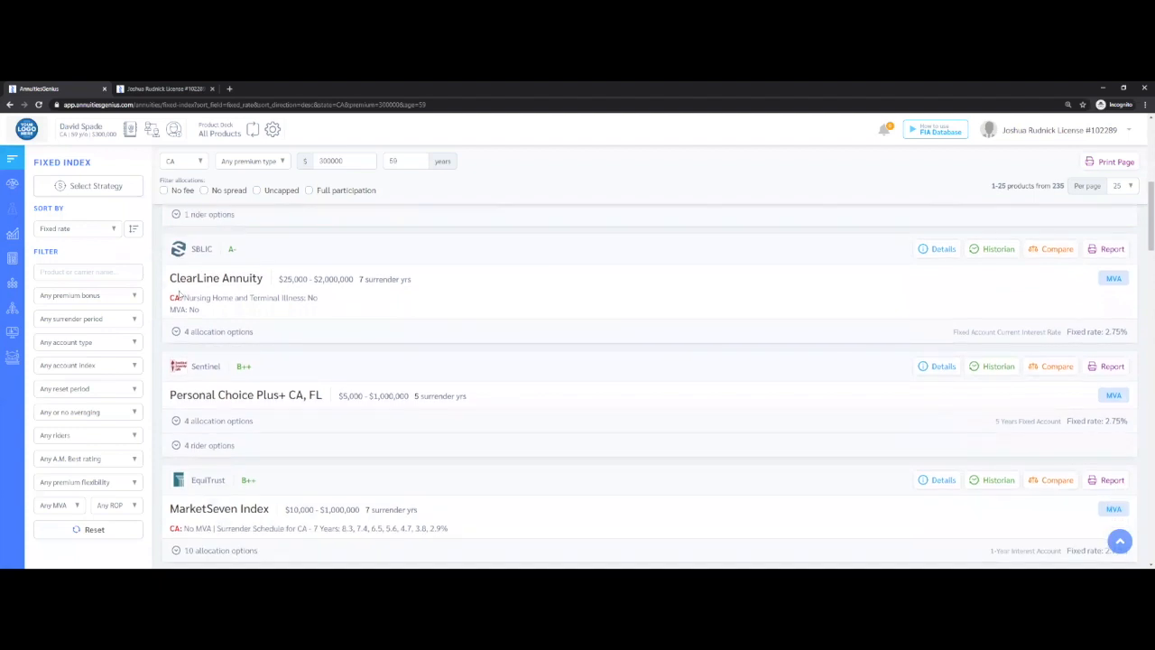
pyautogui.scroll(-2, 179, 293)
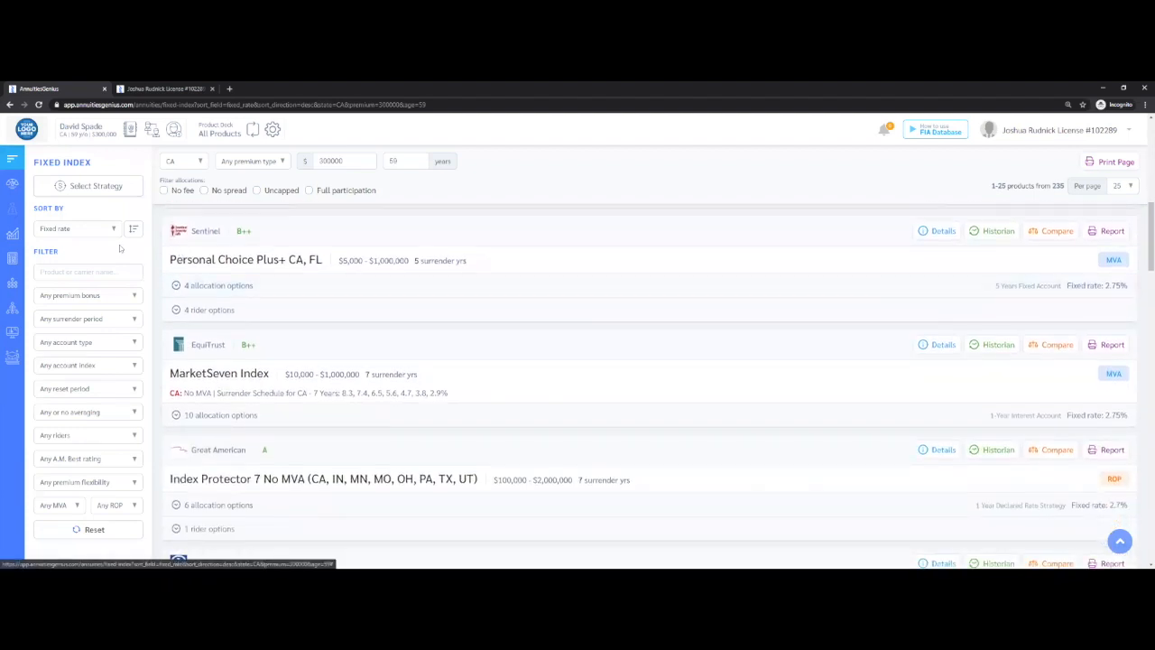
# Sort the fixed index annuities by Bonus and highlight the first product's premium bonus
pyautogui.click(110, 231)
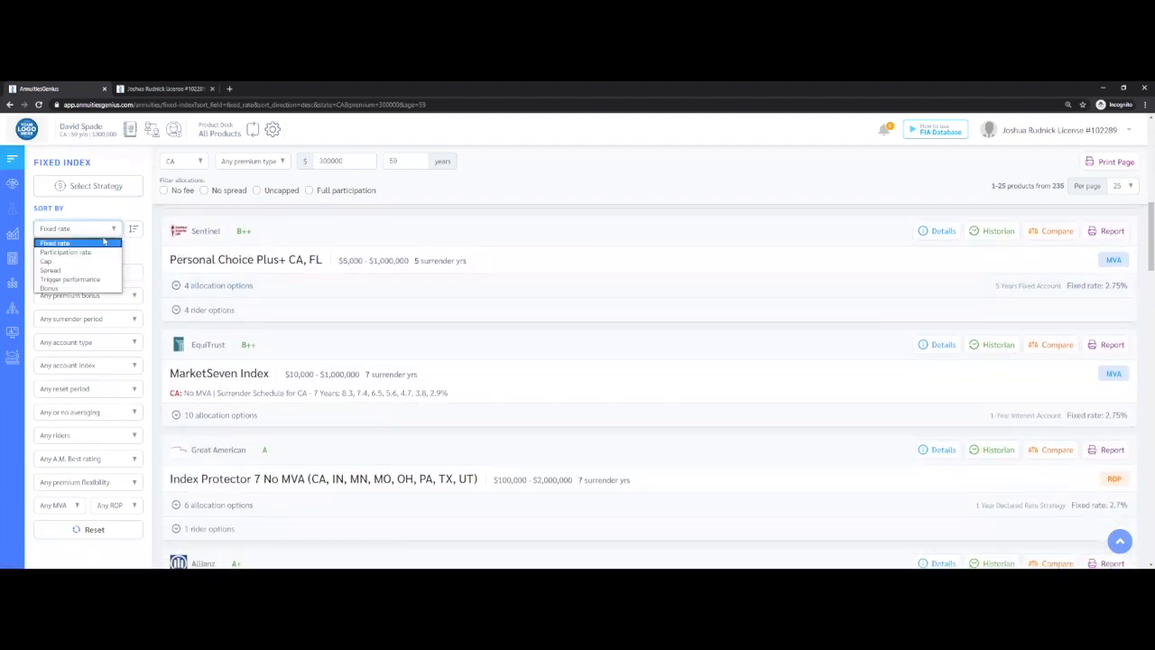
pyautogui.click(86, 288)
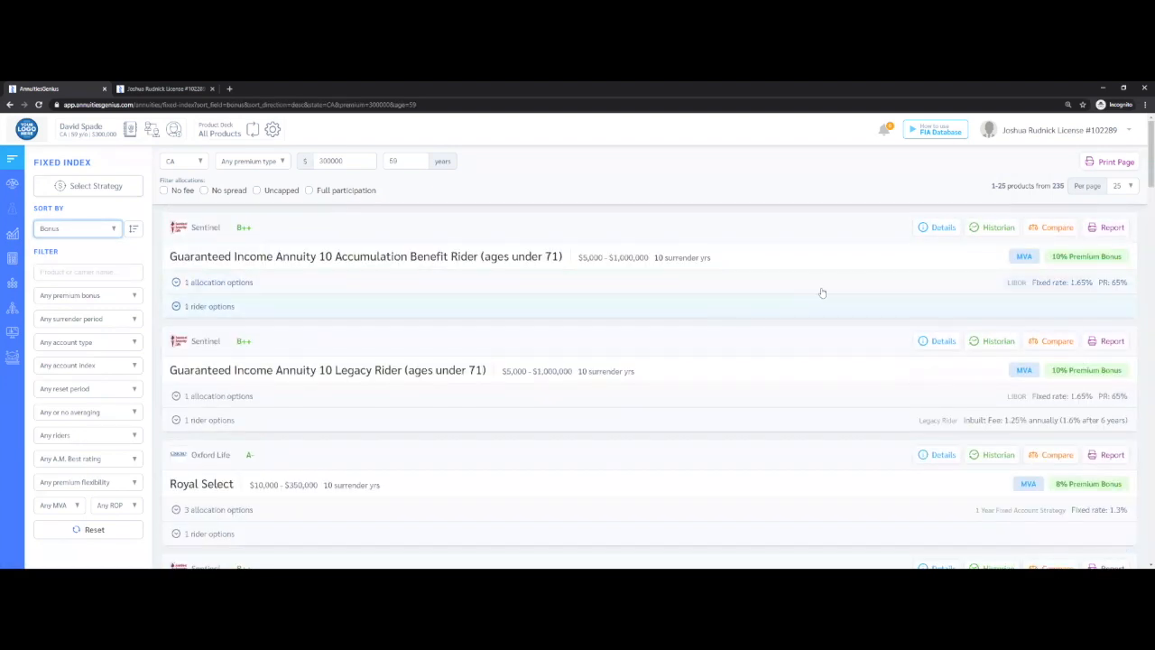
pyautogui.moveTo(1142, 263); pyautogui.dragTo(986, 245)
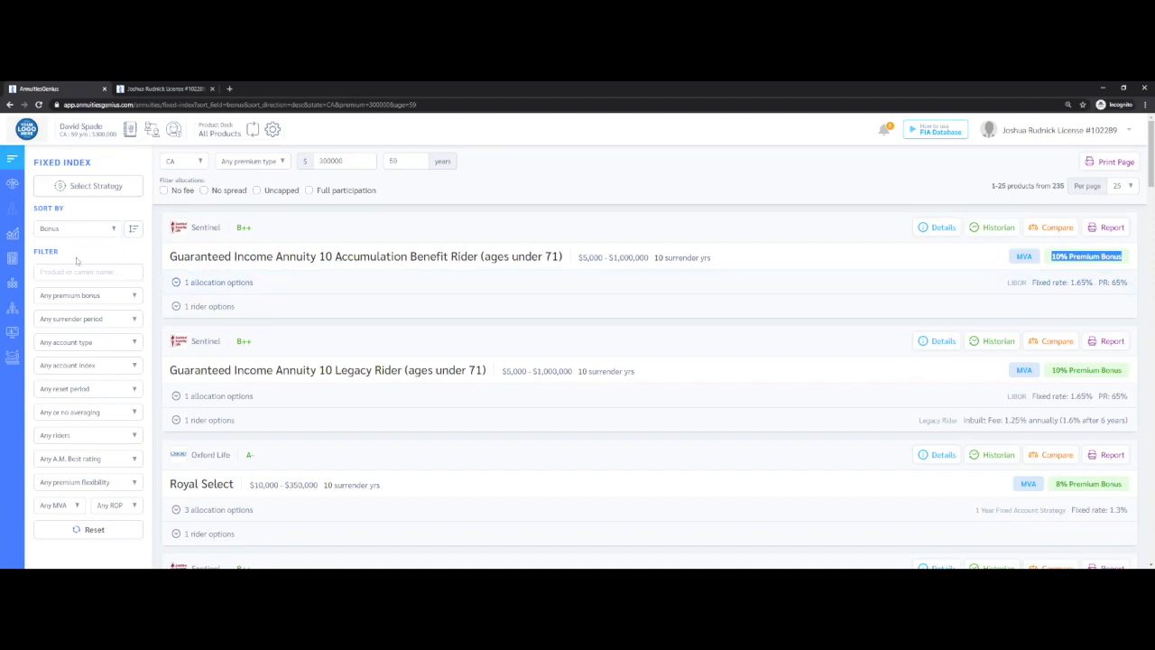
# Review the Guaranteed Income rider calculator's riders, showing and hiding the details of Global Atlantic's Guaranteed Income Builder Benefit
pyautogui.moveTo(18, 259)
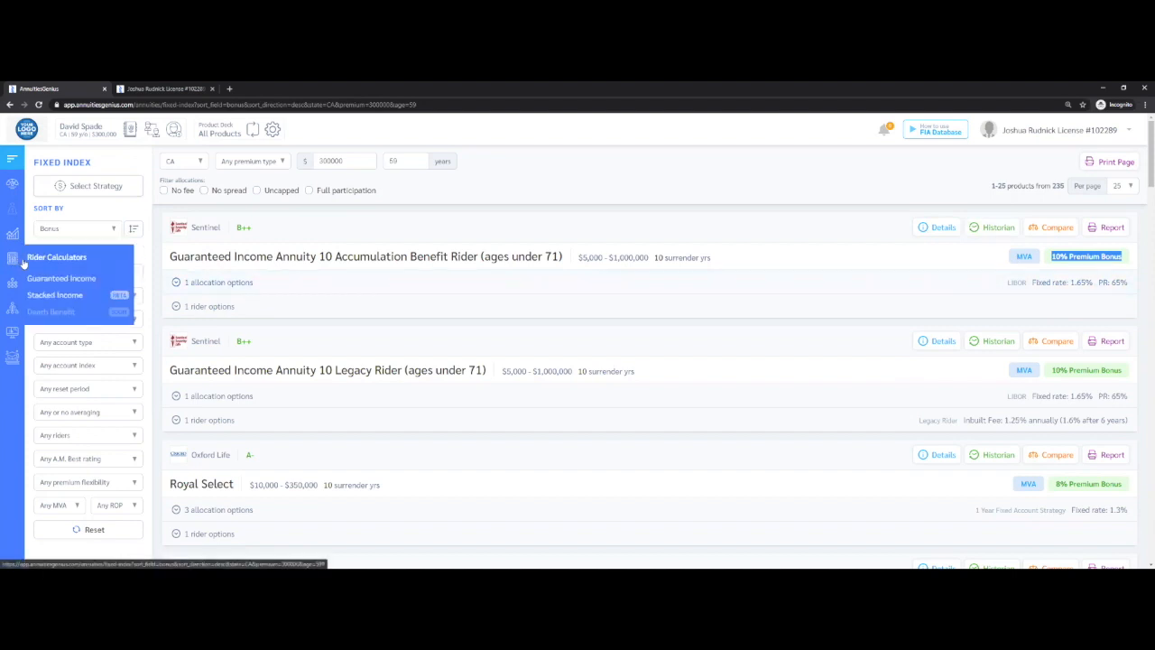
pyautogui.click(55, 281)
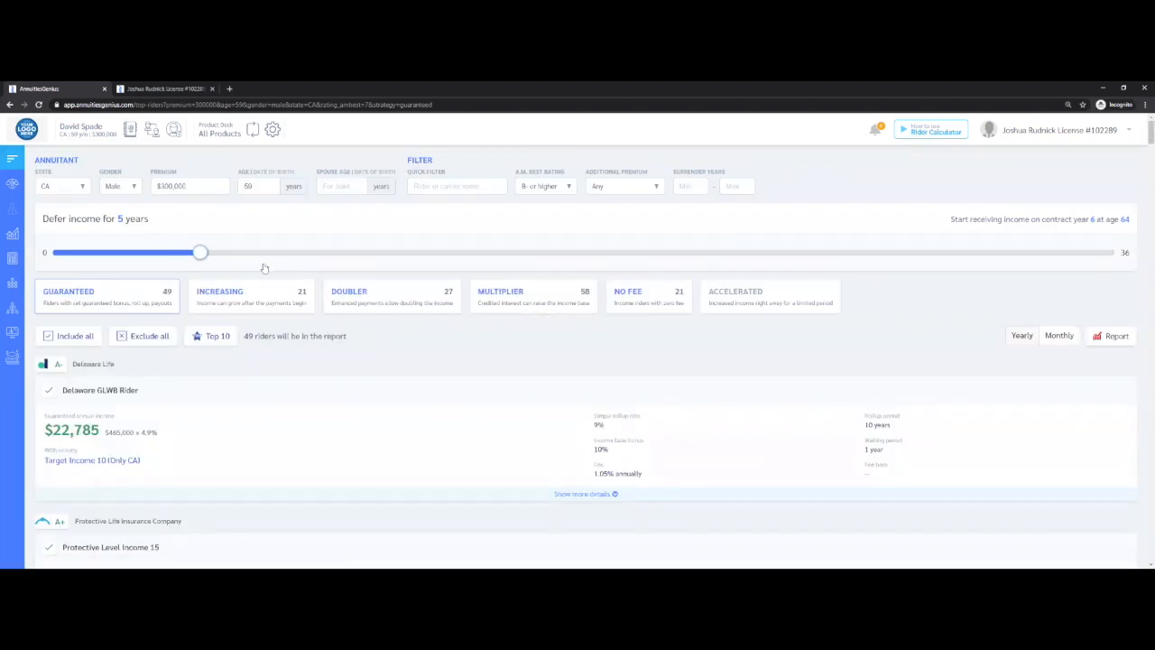
pyautogui.scroll(-3, 262, 262)
pyautogui.scroll(-5, 266, 267)
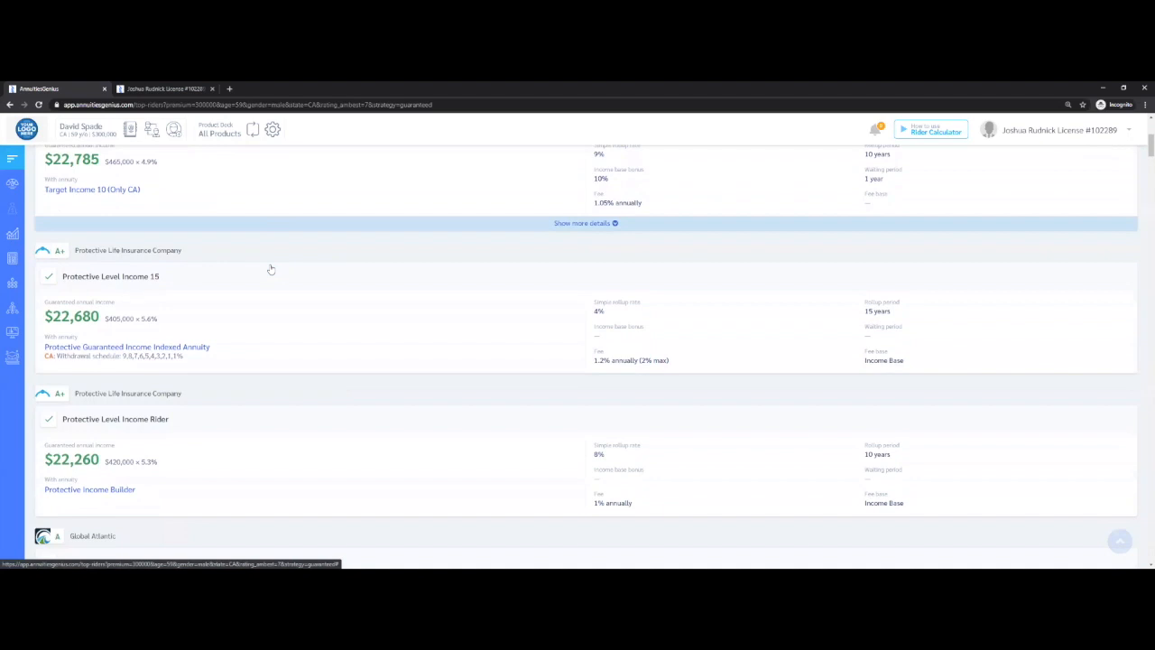
pyautogui.scroll(-4, 271, 267)
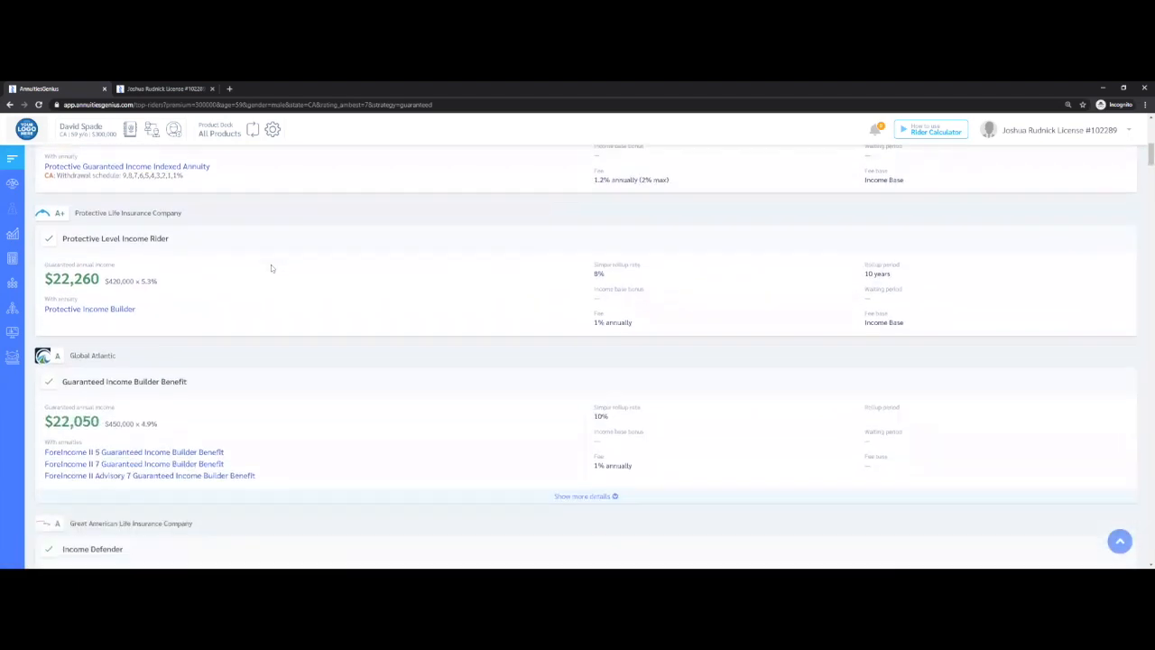
pyautogui.scroll(-1, 271, 267)
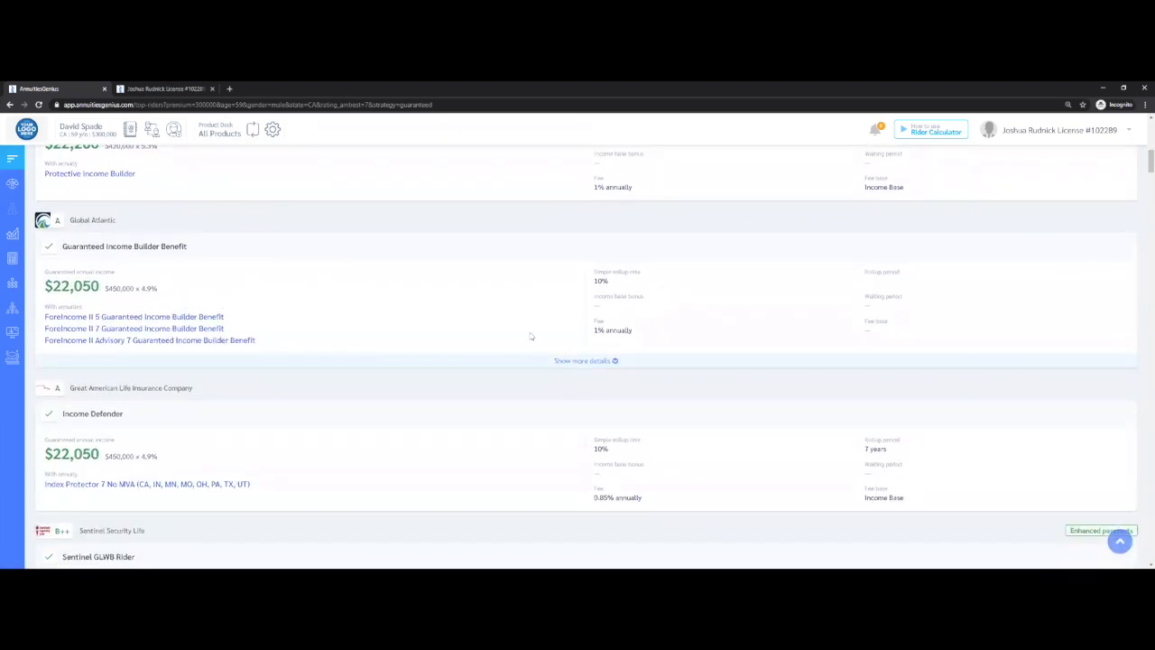
pyautogui.click(613, 362)
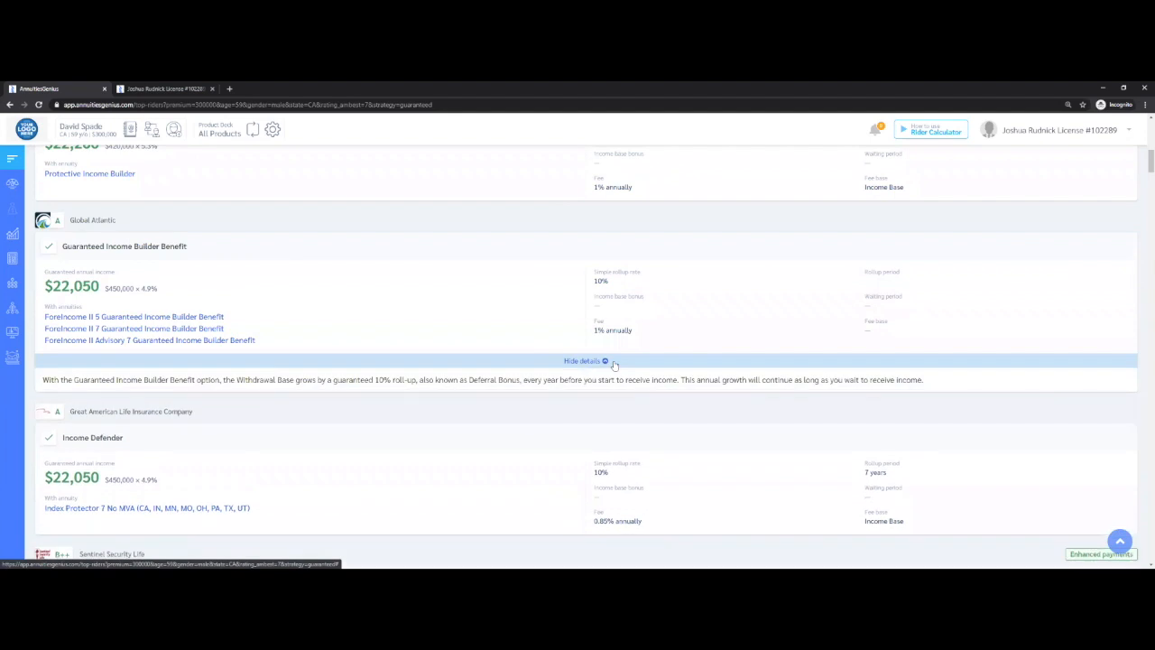
pyautogui.click(614, 362)
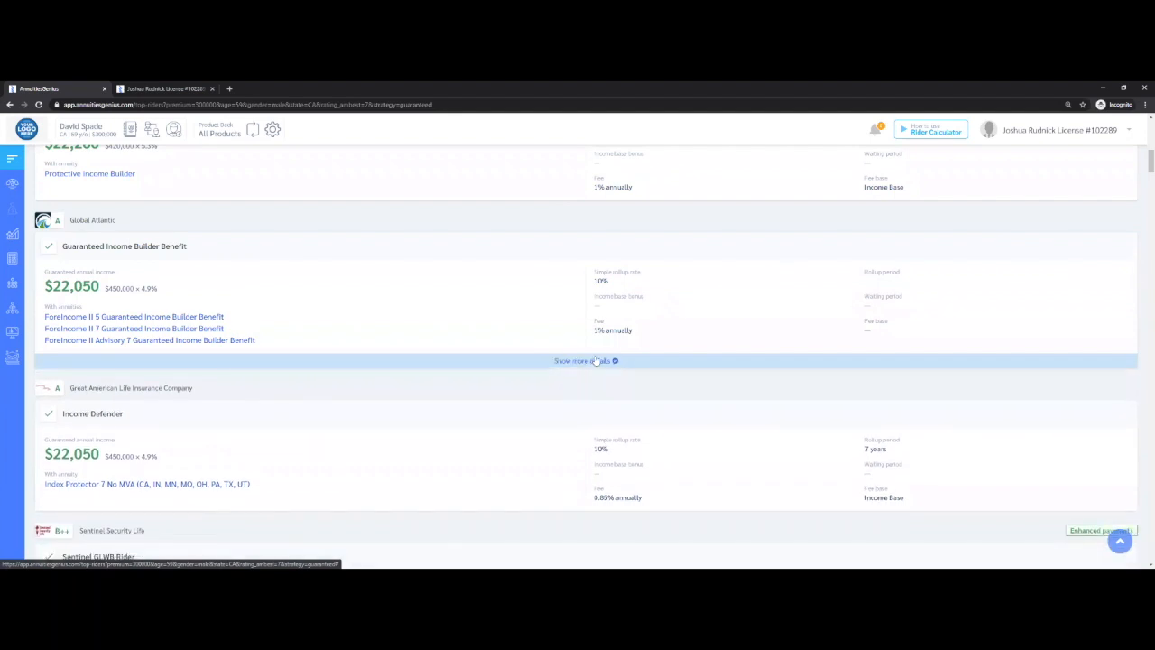
# View the Increasing income riders, followed by the Doubler riders
pyautogui.scroll(2, 586, 352)
pyautogui.scroll(10, 585, 348)
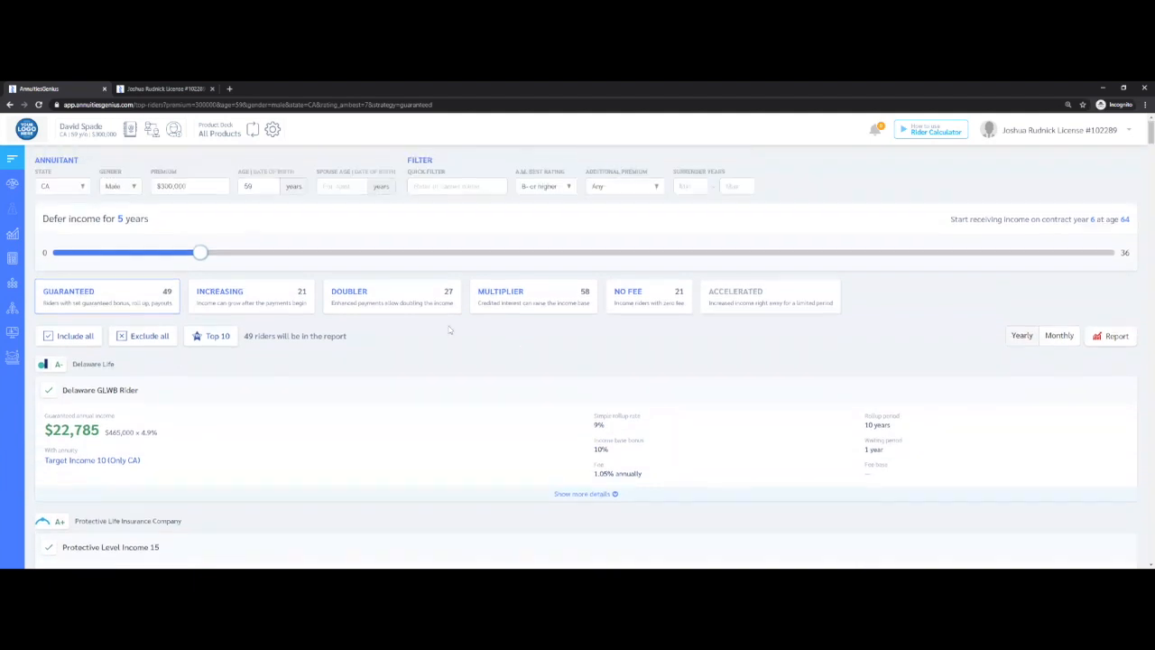
pyautogui.click(257, 301)
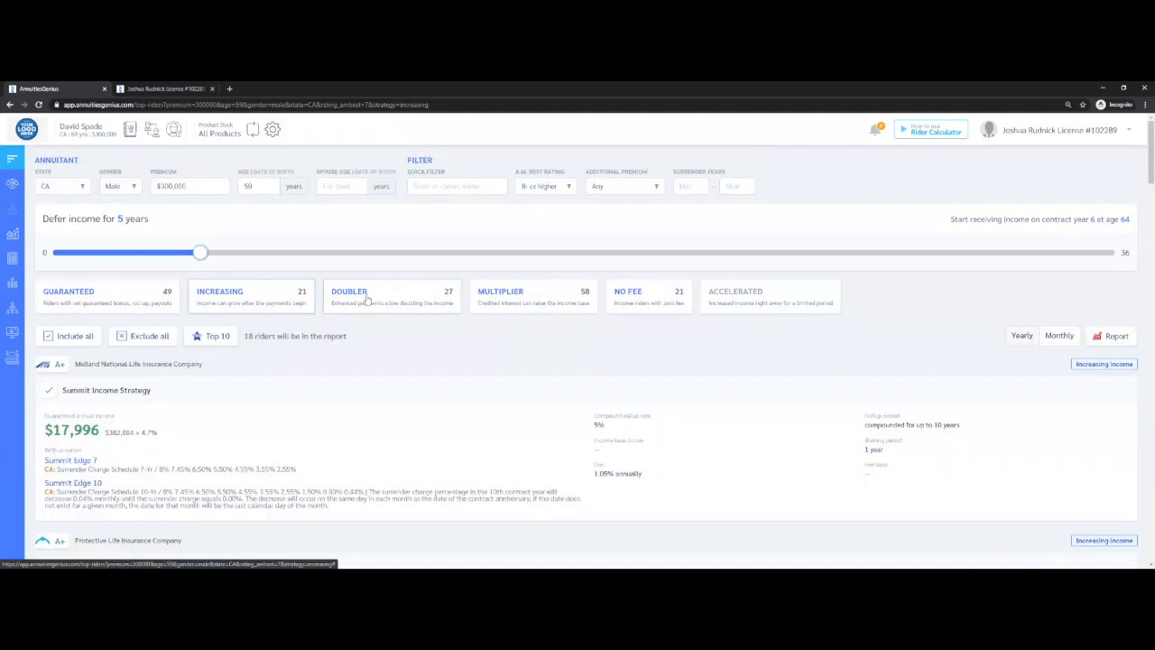
pyautogui.click(396, 297)
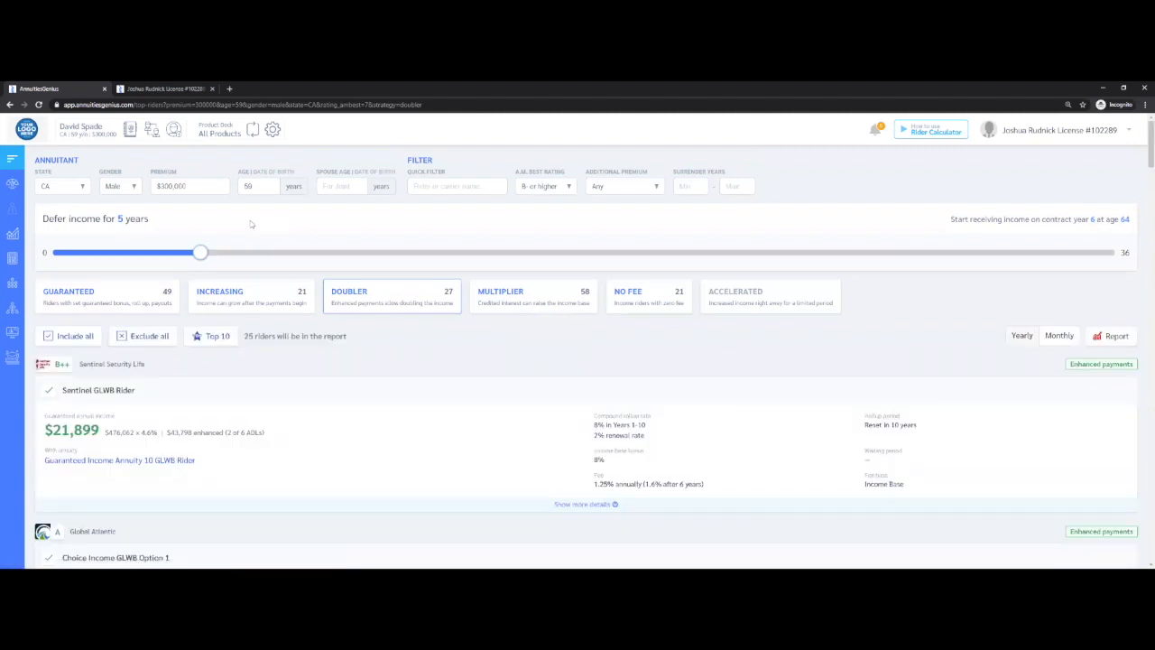
# Open the Index Indicator market tool and look through the indexes and their performance figures
pyautogui.moveTo(12, 234)
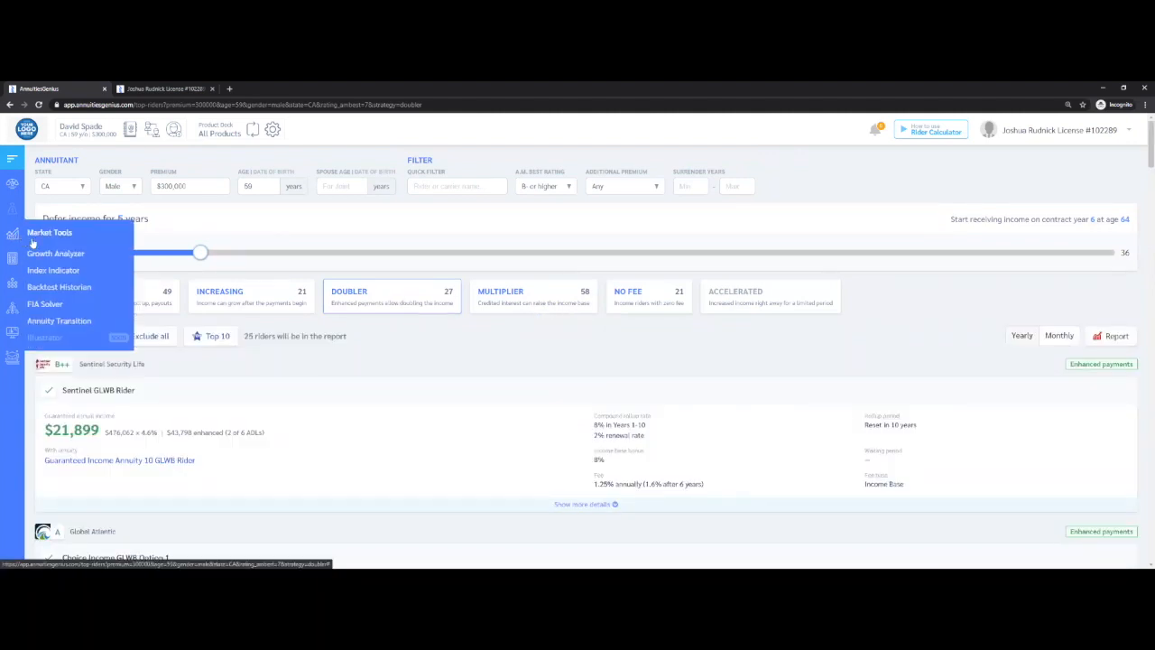
pyautogui.click(40, 273)
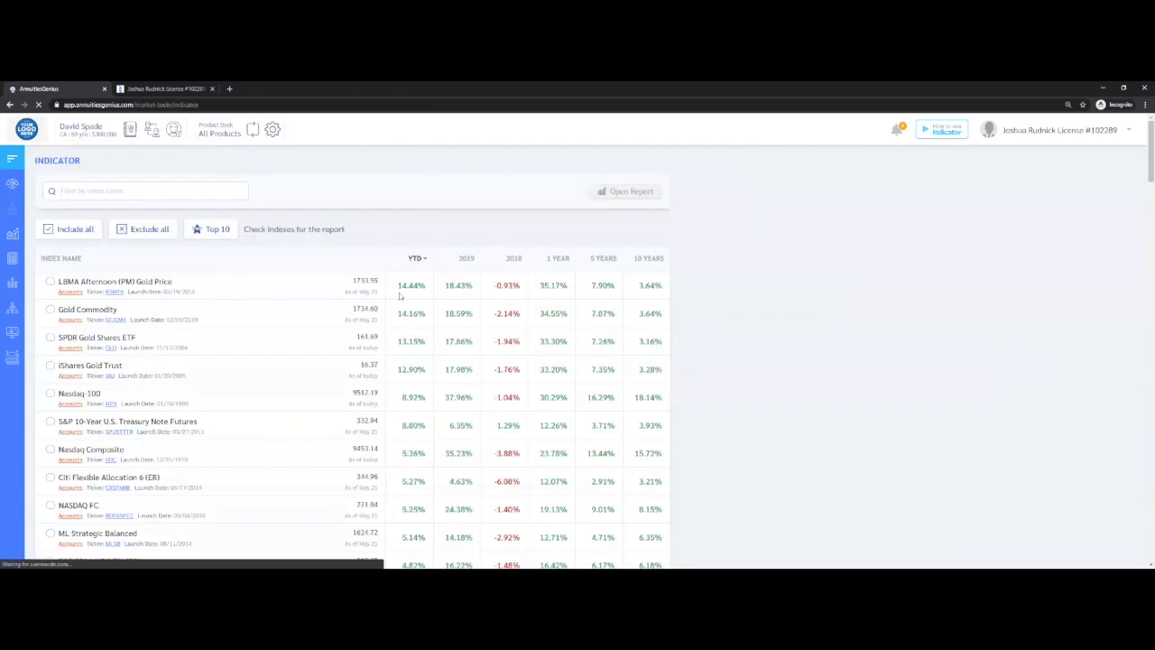
pyautogui.scroll(-1, 339, 293)
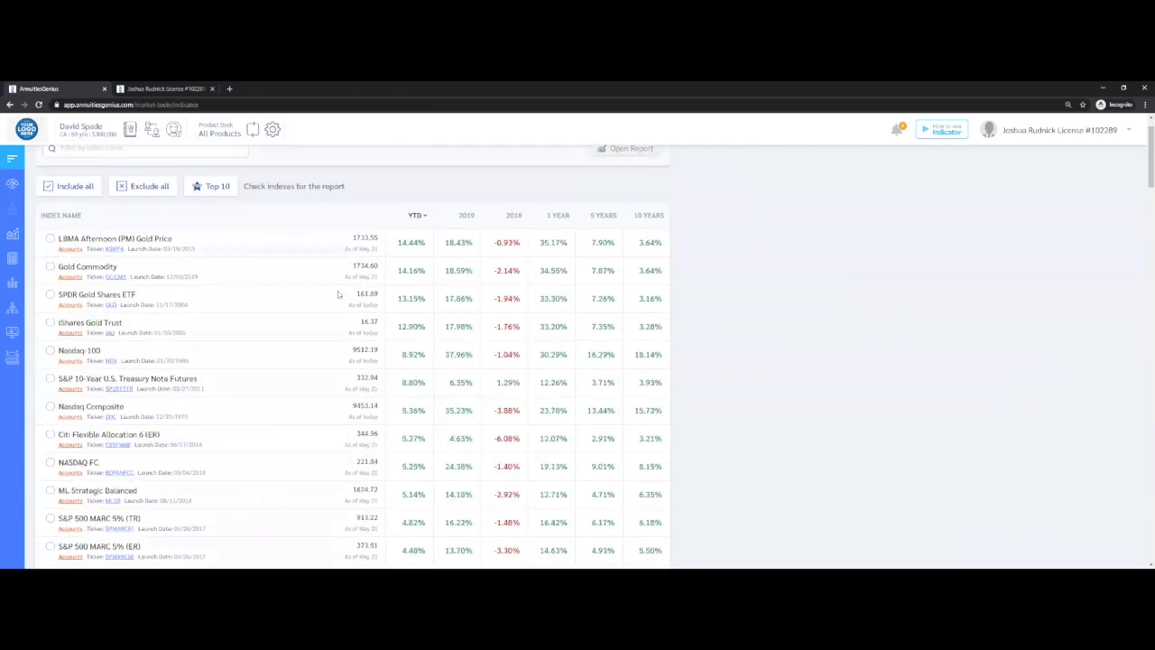
pyautogui.scroll(-2, 338, 293)
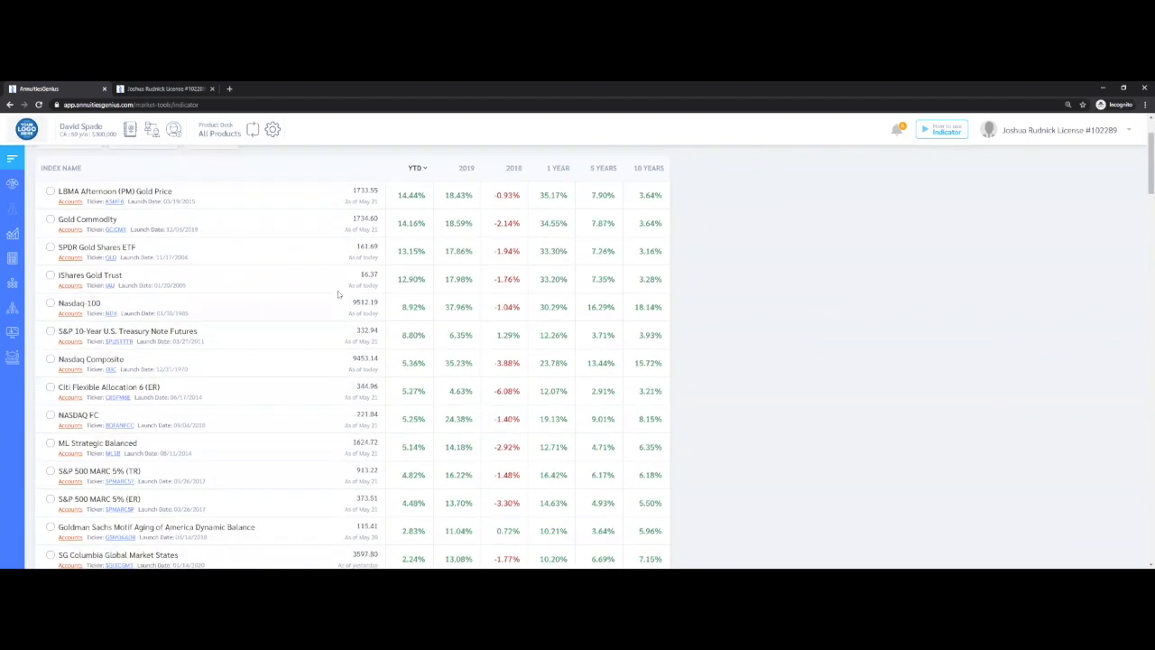
pyautogui.scroll(3, 338, 293)
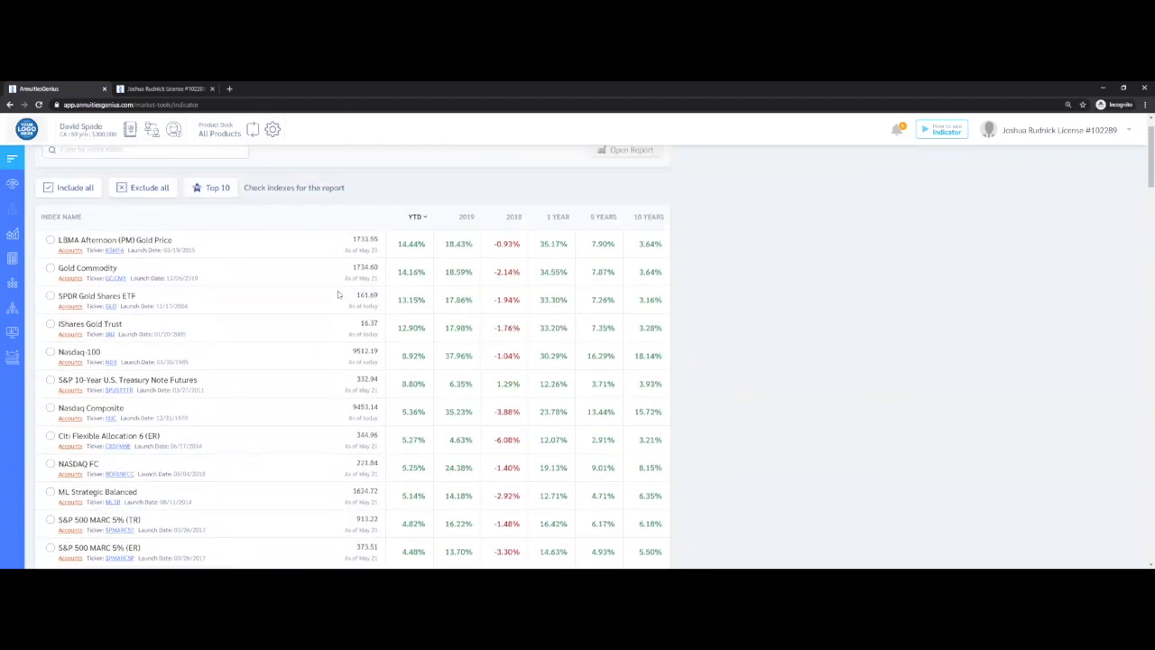
# Sort the indexes by 2019 and then by 10-year performance, highest first, and highlight the Nasdaq Composite's as-of date
pyautogui.click(464, 259)
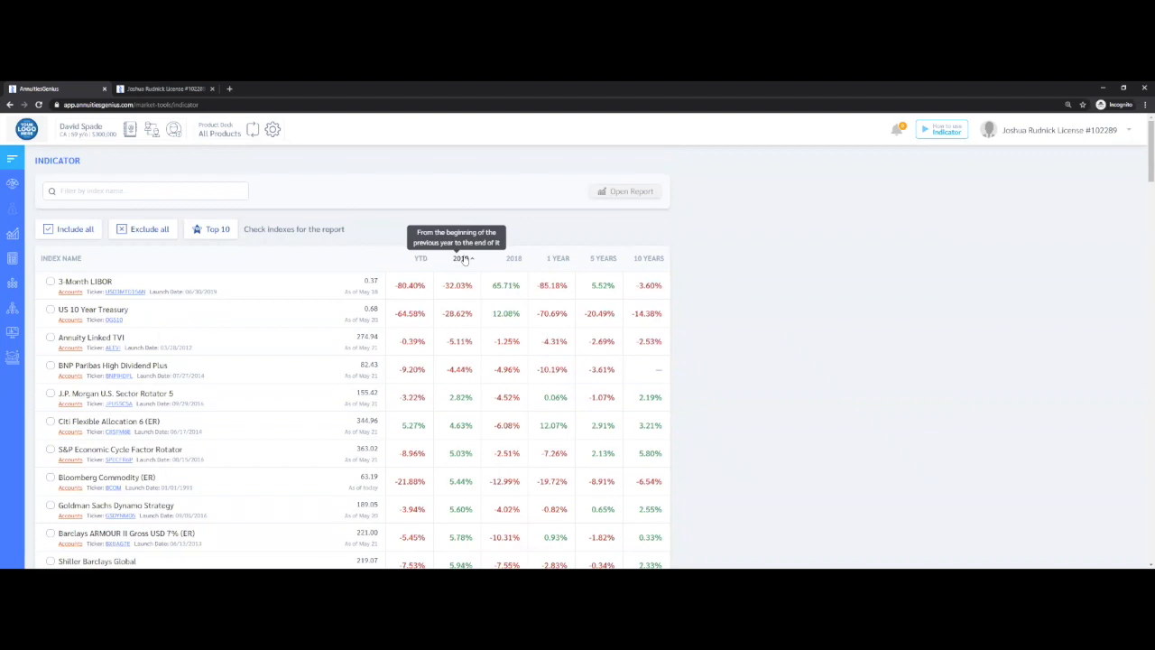
pyautogui.click(465, 259)
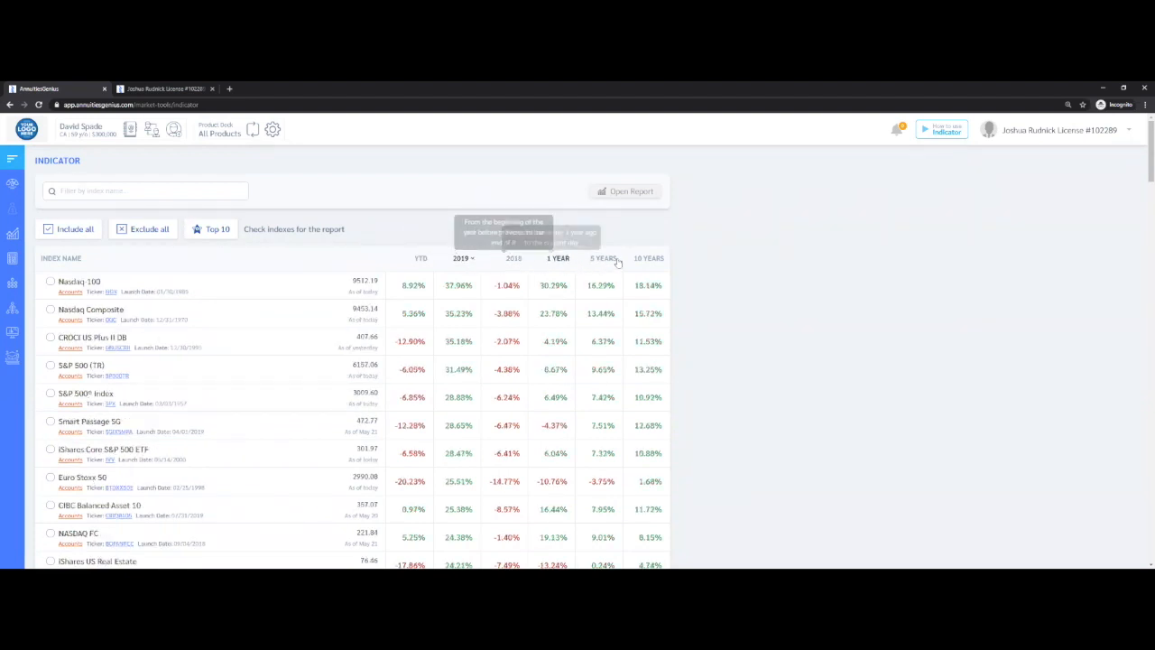
pyautogui.click(646, 259)
pyautogui.click(646, 259)
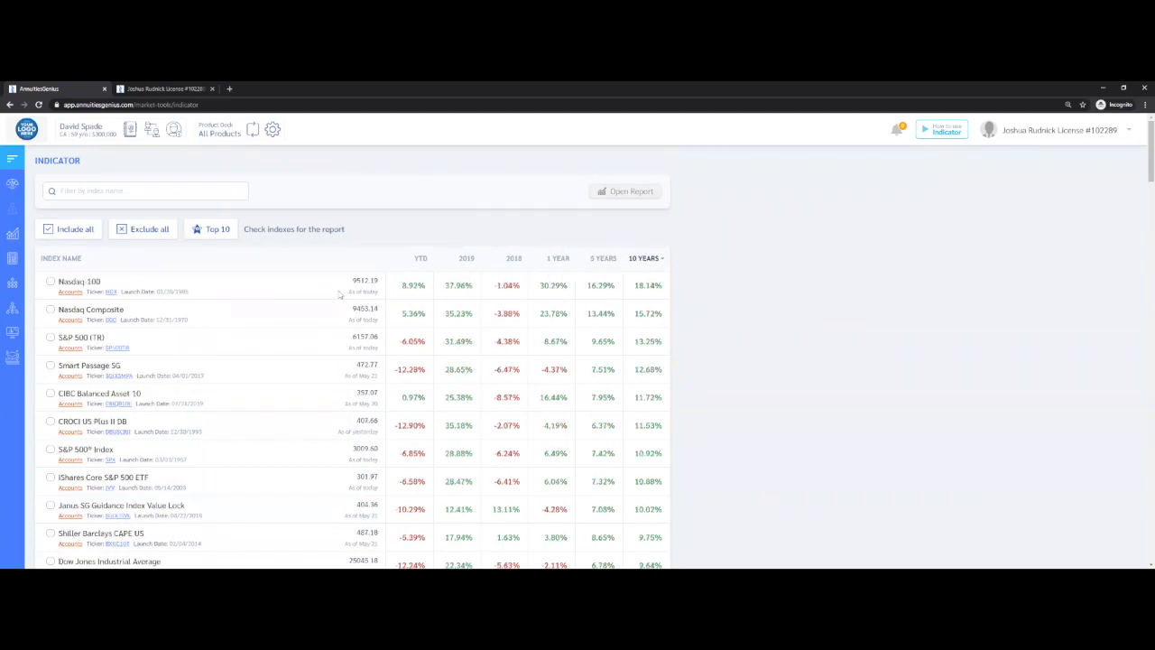
pyautogui.moveTo(346, 291); pyautogui.dragTo(385, 325)
# Open the accounts linked to the Nasdaq-100 index and highlight the index name in the first allocation option
pyautogui.click(70, 294)
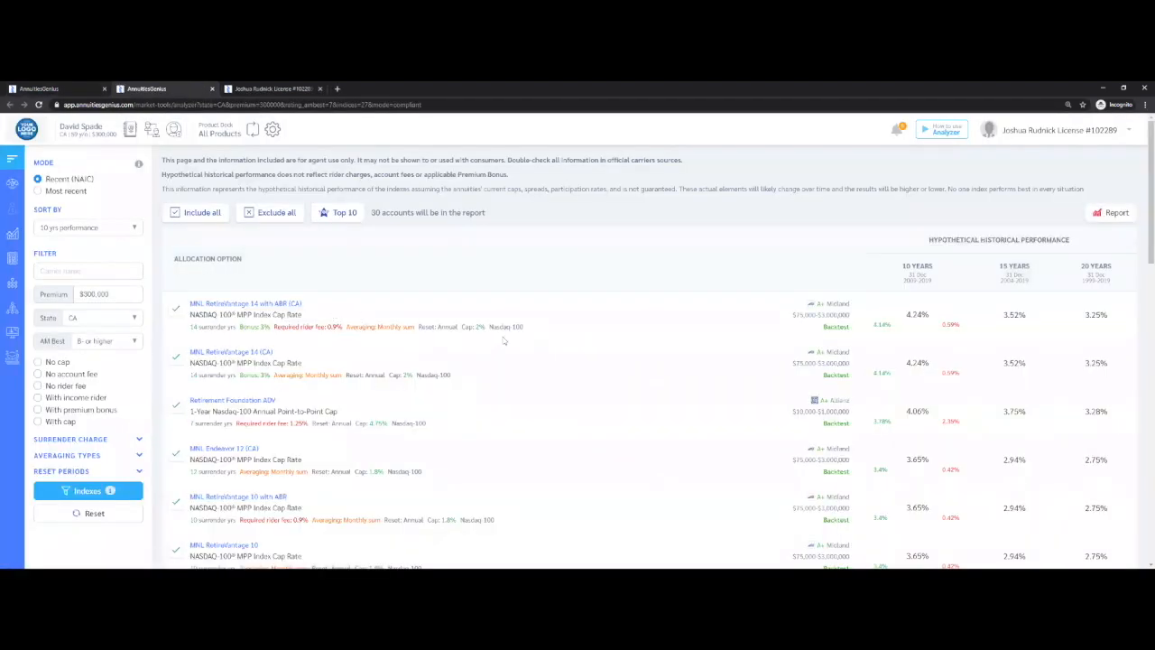
pyautogui.moveTo(526, 327); pyautogui.dragTo(488, 327)
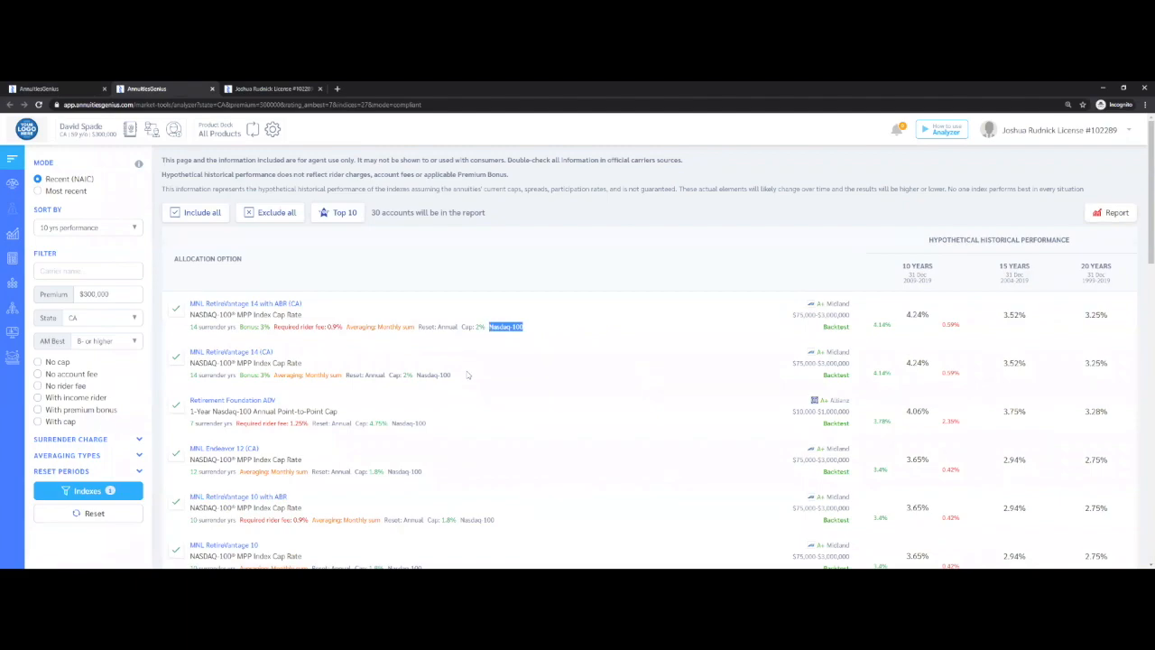